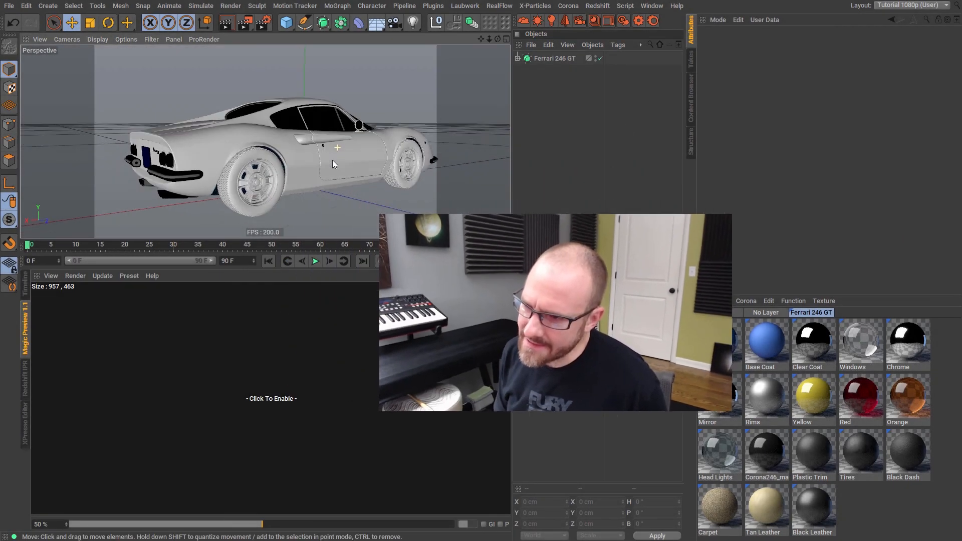
{"action": "left_click_drag", "start_coordinate": [334, 158], "coordinate": [323, 141], "text": "alt"}
{"action": "right_click_drag", "start_coordinate": [323, 142], "coordinate": [354, 134], "text": "alt"}
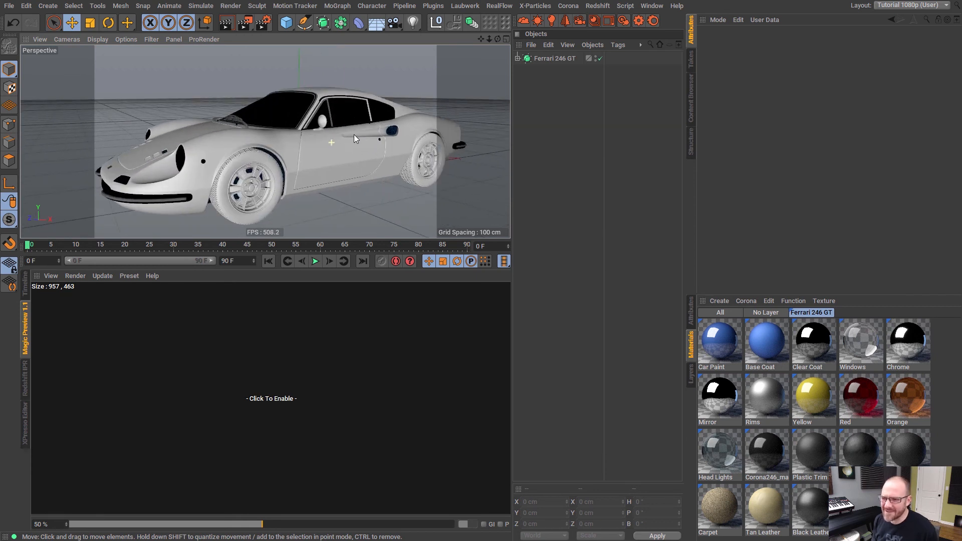
{"action": "middle_click_drag", "start_coordinate": [308, 143], "coordinate": [300, 156], "text": "alt"}
{"action": "mouse_move", "coordinate": [303, 160]}
{"action": "left_mouse_down", "text": "alt"}
{"action": "mouse_move", "coordinate": [276, 152]}
{"action": "mouse_move", "coordinate": [317, 139]}
{"action": "mouse_move", "coordinate": [326, 151]}
{"action": "left_mouse_up", "text": "alt"}
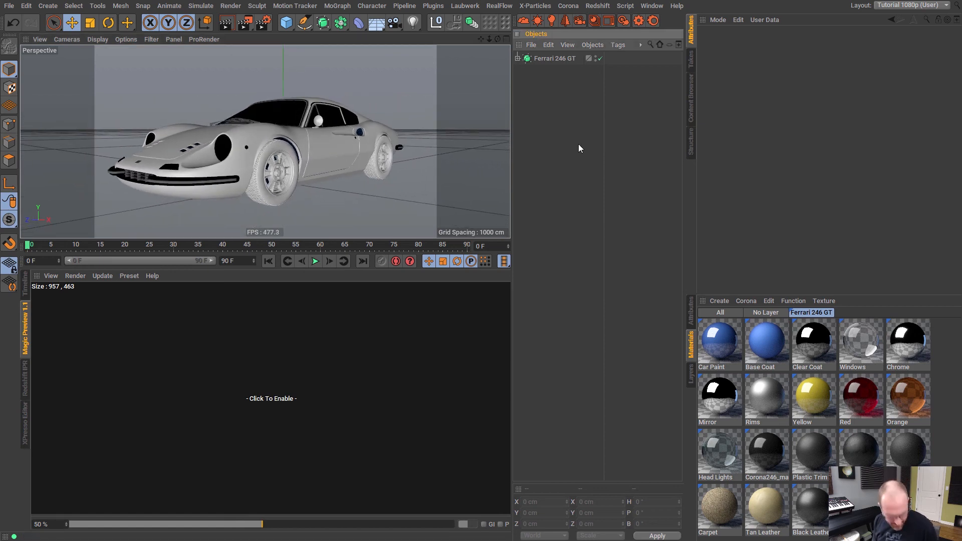
- Switch the renderer to Corona in the render settings and rename the render setting preset to Corona
{"action": "key", "text": "ctrl+b"}
{"action": "left_click", "coordinate": [99, 81]}
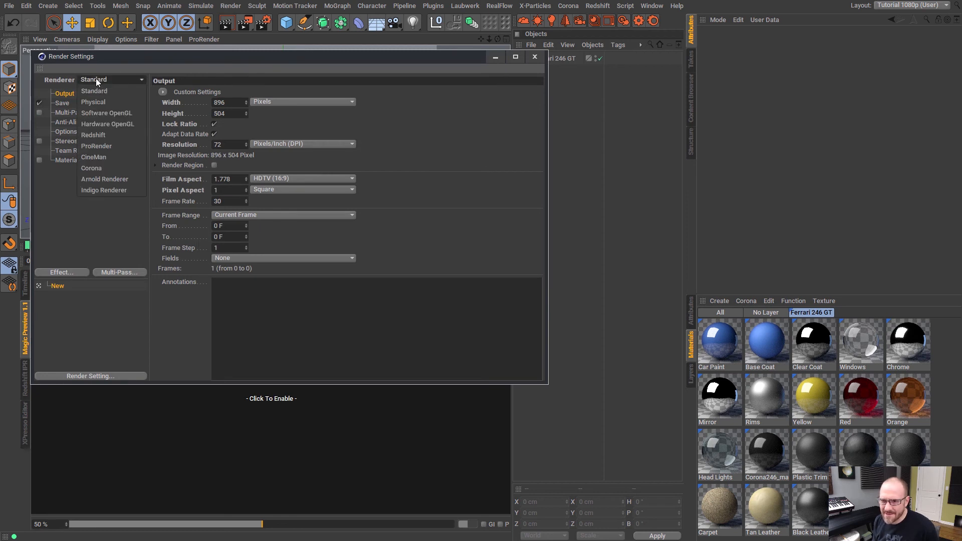
{"action": "left_click", "coordinate": [100, 167]}
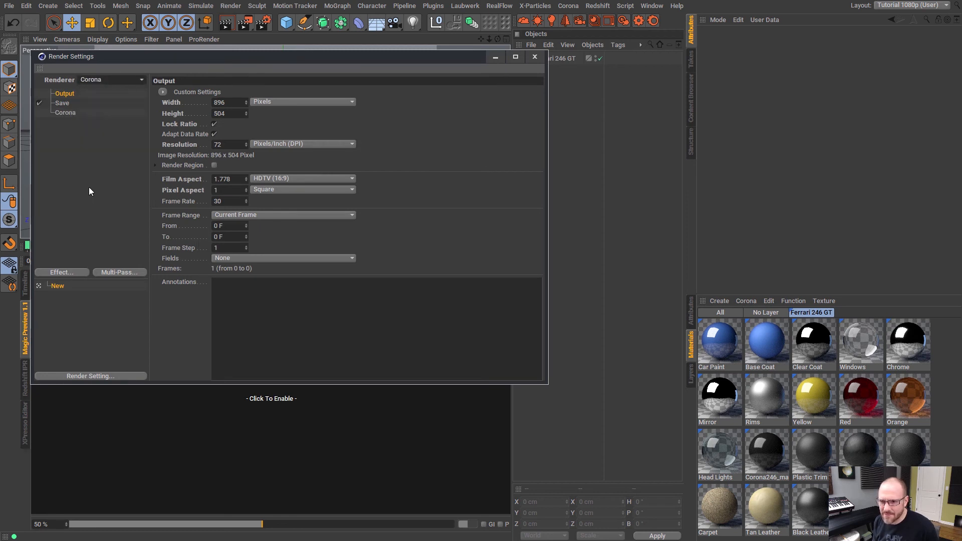
{"action": "double_click", "coordinate": [58, 288]}
{"action": "type", "text": "c"}
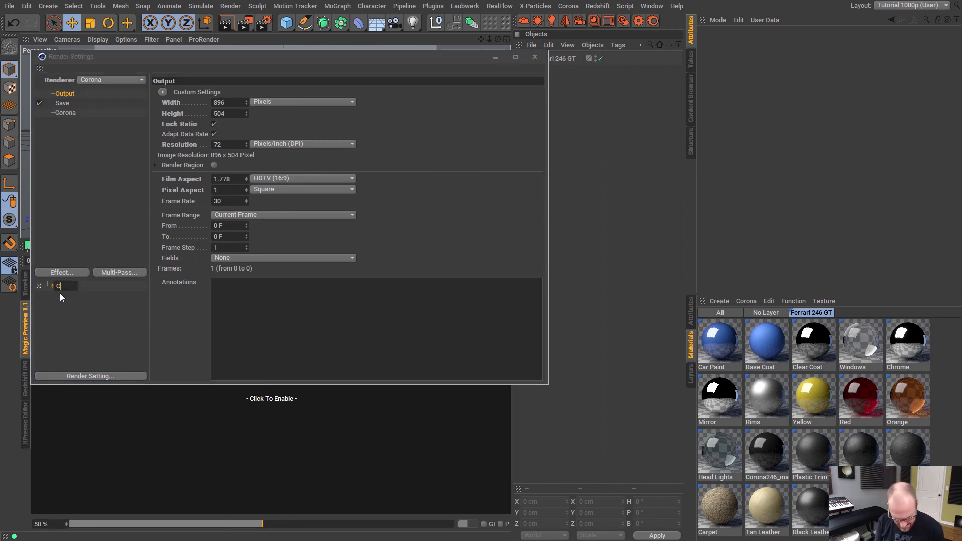
{"action": "type", "text": "or"}
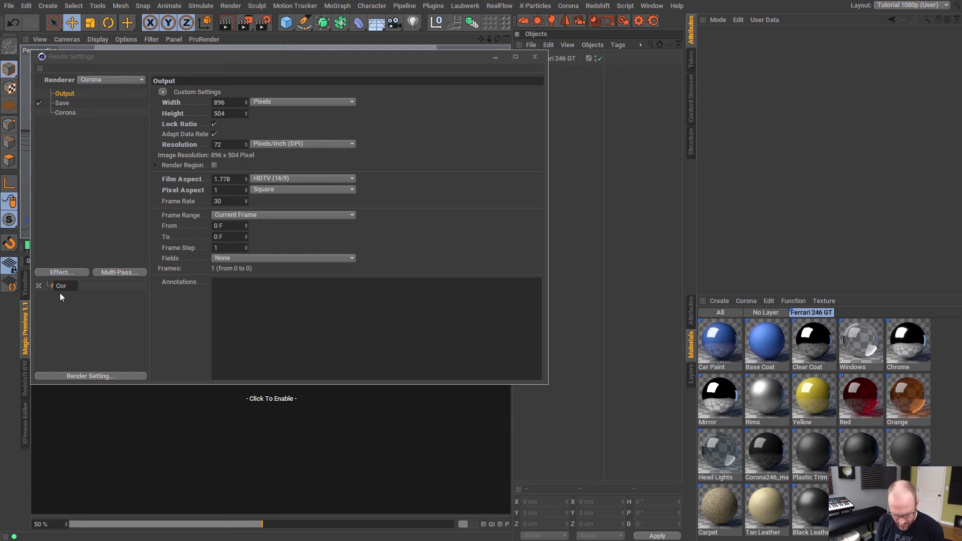
{"action": "type", "text": "ona"}
{"action": "key", "text": "Return"}
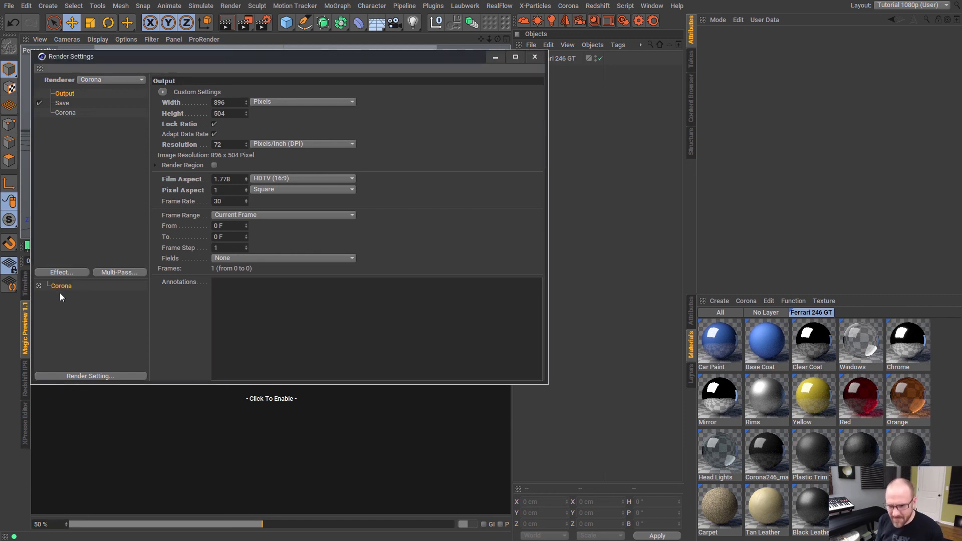
- Look through Corona's render settings, from scene environment and experimental options to frame buffer, UHD cache and team render
{"action": "left_click", "coordinate": [71, 113]}
{"action": "left_click", "coordinate": [72, 94]}
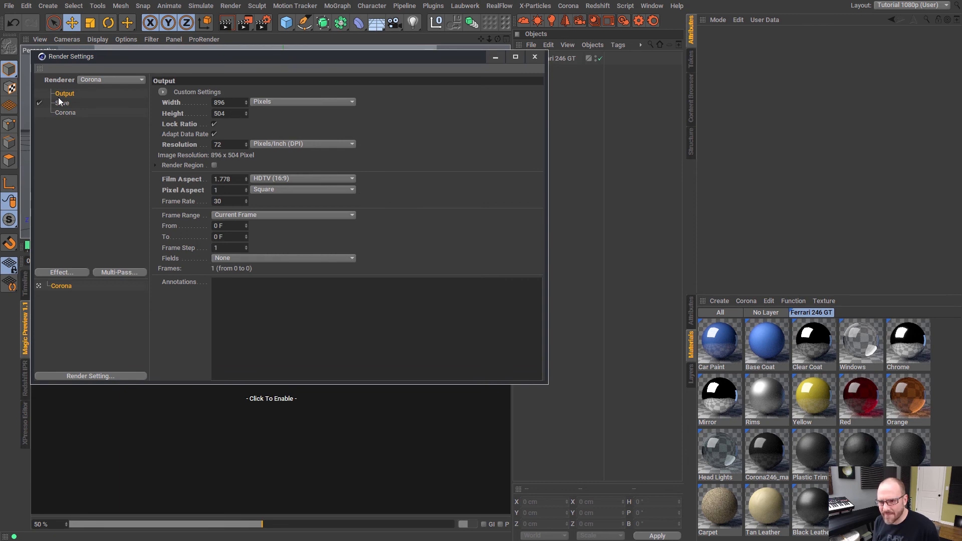
{"action": "left_click", "coordinate": [69, 113]}
{"action": "left_click", "coordinate": [411, 93]}
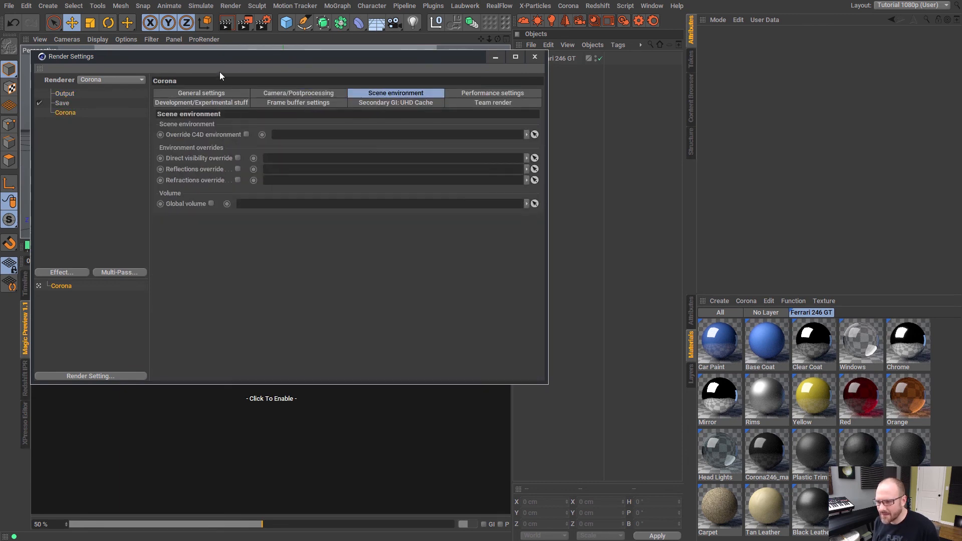
{"action": "left_click", "coordinate": [209, 103]}
{"action": "left_click", "coordinate": [298, 103]}
{"action": "left_click", "coordinate": [396, 102]}
{"action": "left_click", "coordinate": [474, 102]}
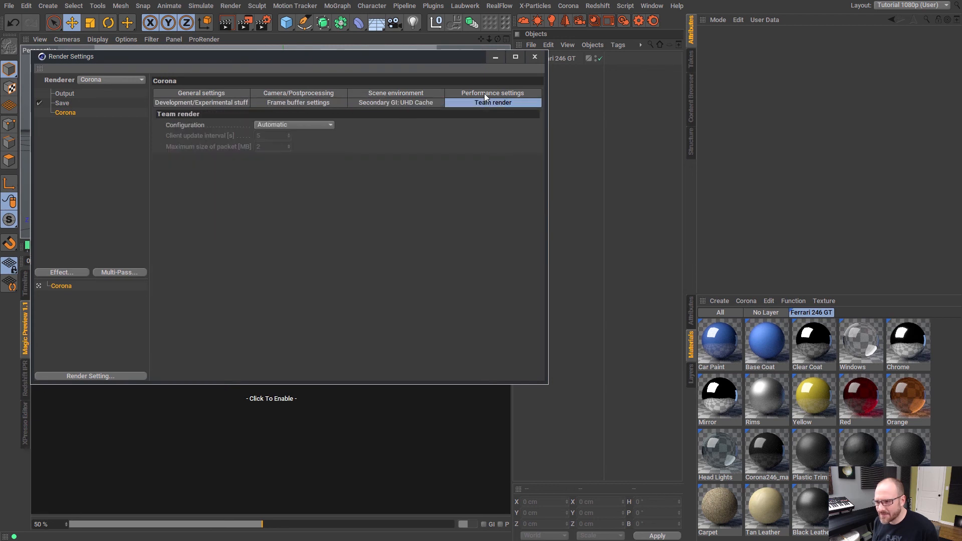
- Set Corona's maximum passes for interactive rendering to 20, close the render settings and start an interactive render
{"action": "left_click", "coordinate": [484, 95]}
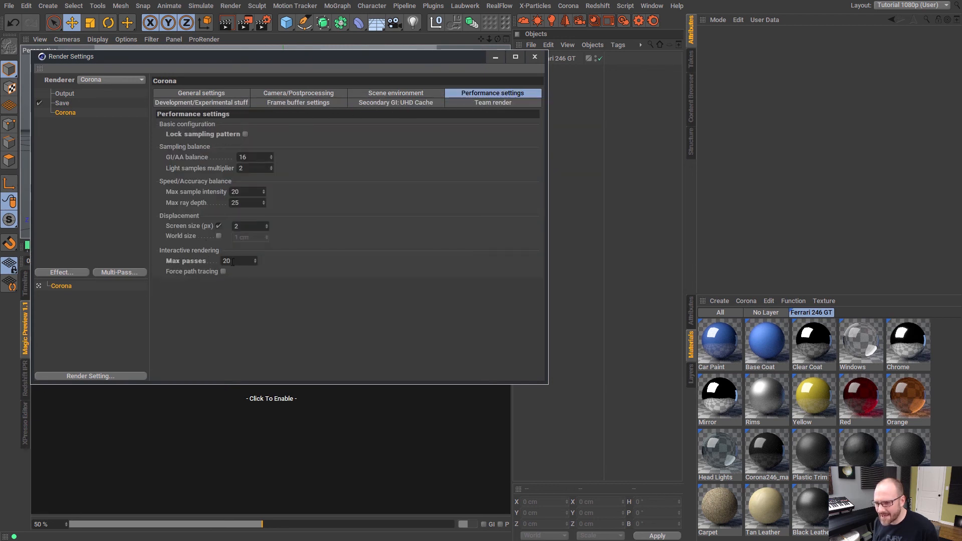
{"action": "key", "text": "Return"}
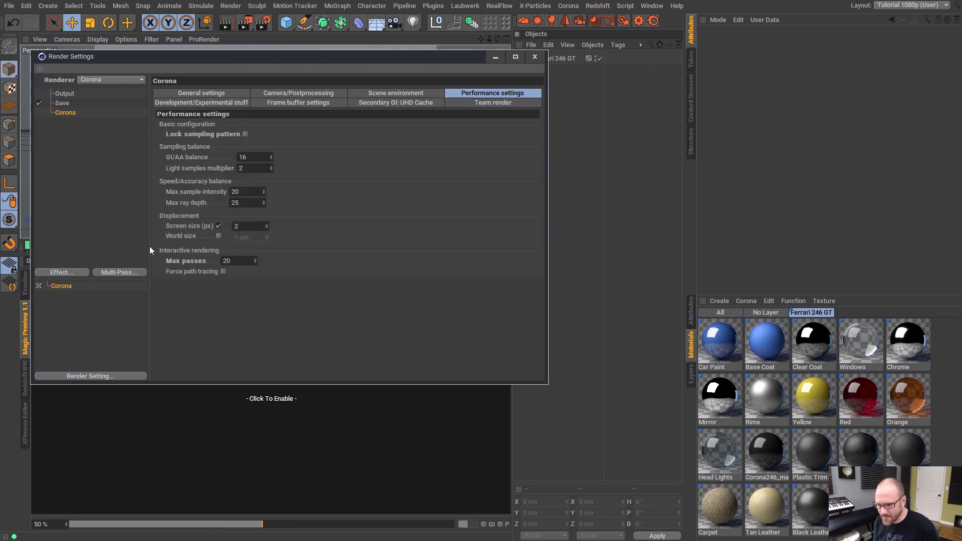
{"action": "left_click", "coordinate": [535, 56]}
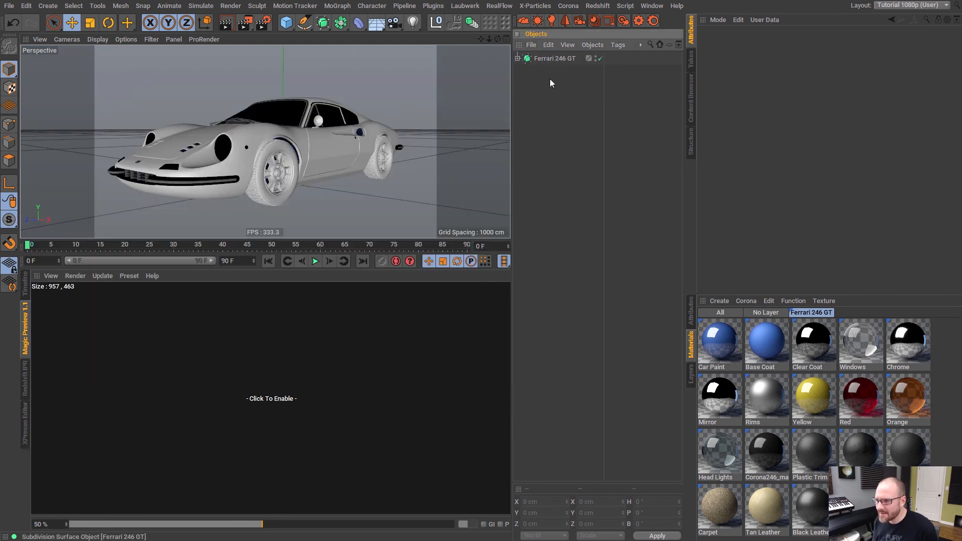
{"action": "left_click", "coordinate": [624, 20]}
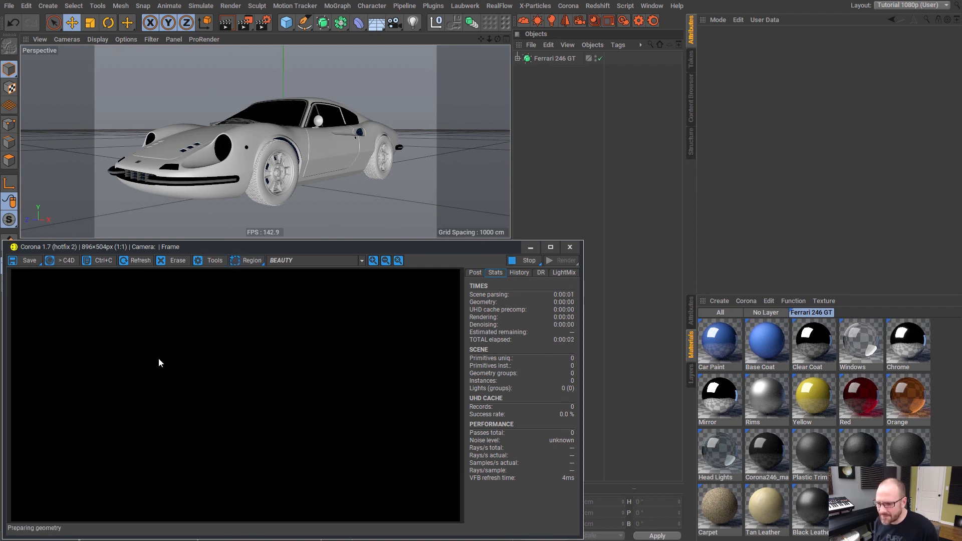
{"action": "left_click", "coordinate": [555, 111]}
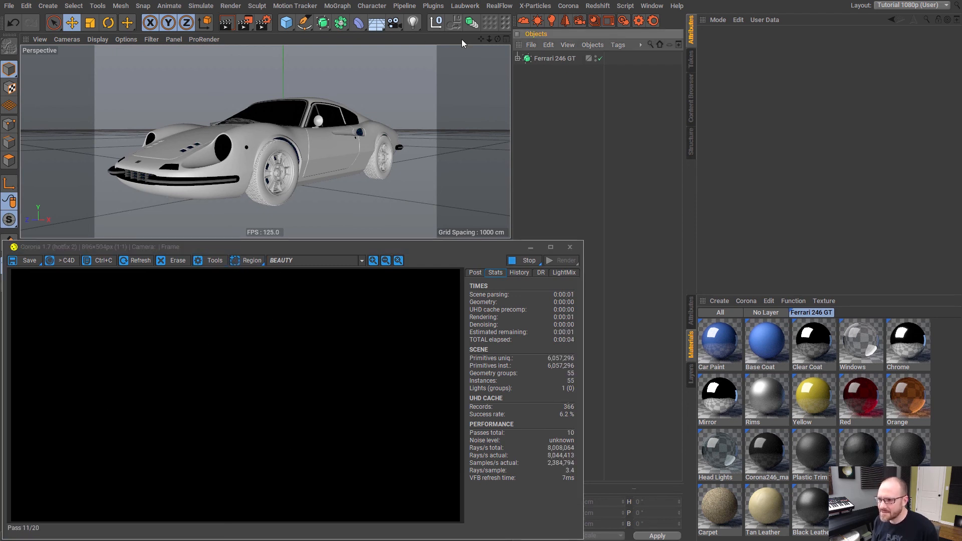
- Add a Sky object to the scene and rename it HDRI
{"action": "left_click", "coordinate": [386, 28]}
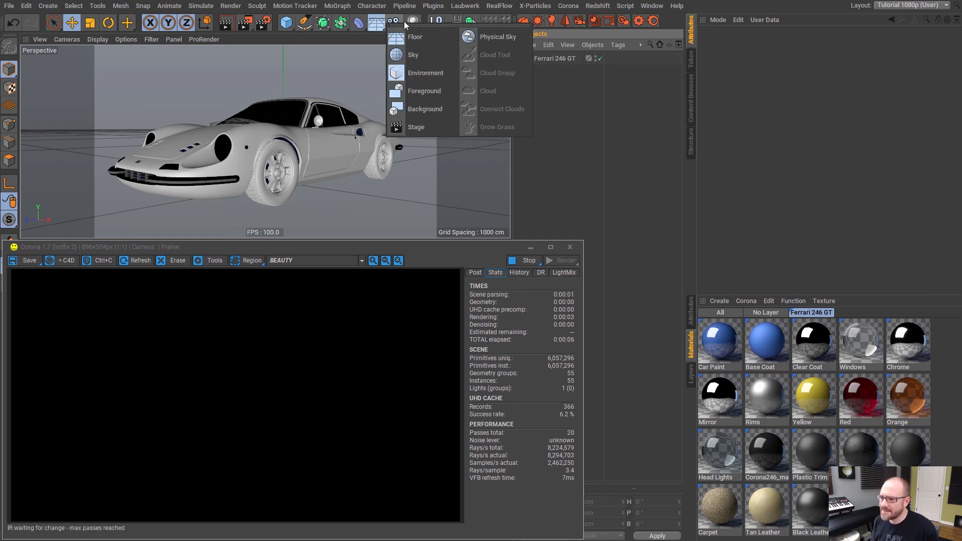
{"action": "left_click", "coordinate": [425, 62]}
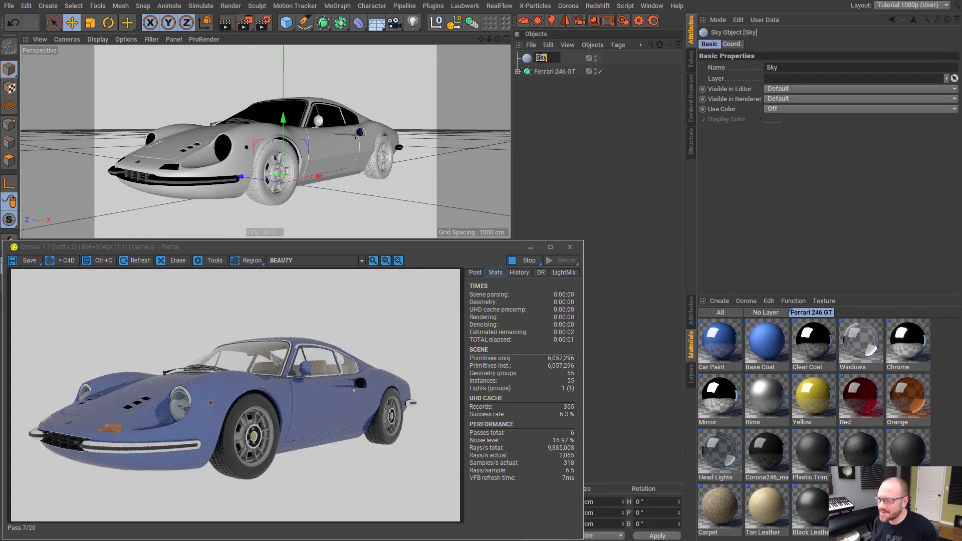
{"action": "key", "text": "BackSpace"}
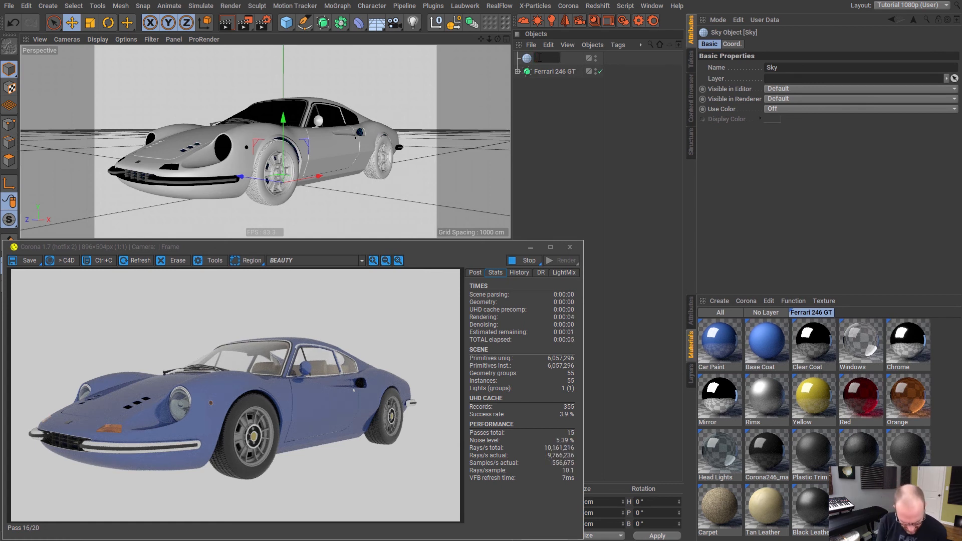
{"action": "type", "text": "HDR"}
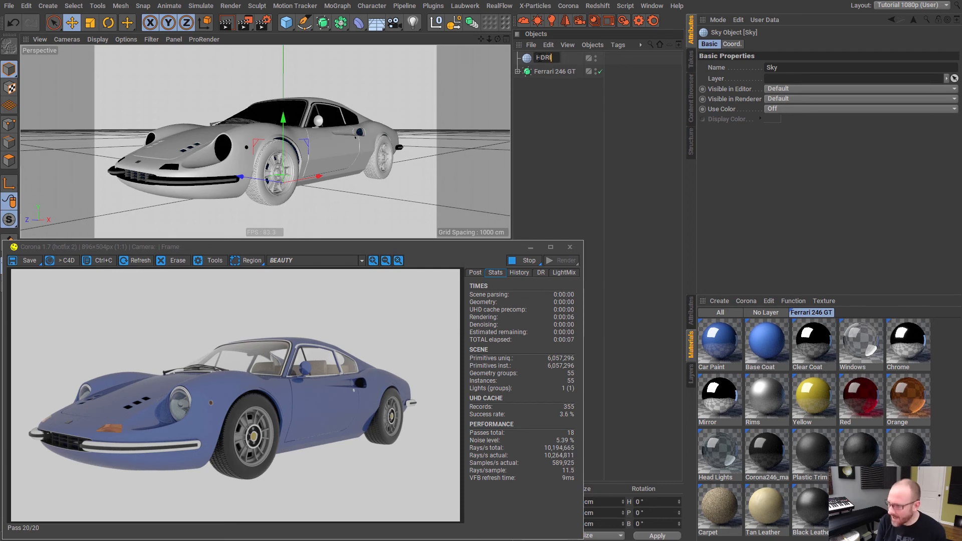
{"action": "type", "text": "I"}
{"action": "key", "text": "Return"}
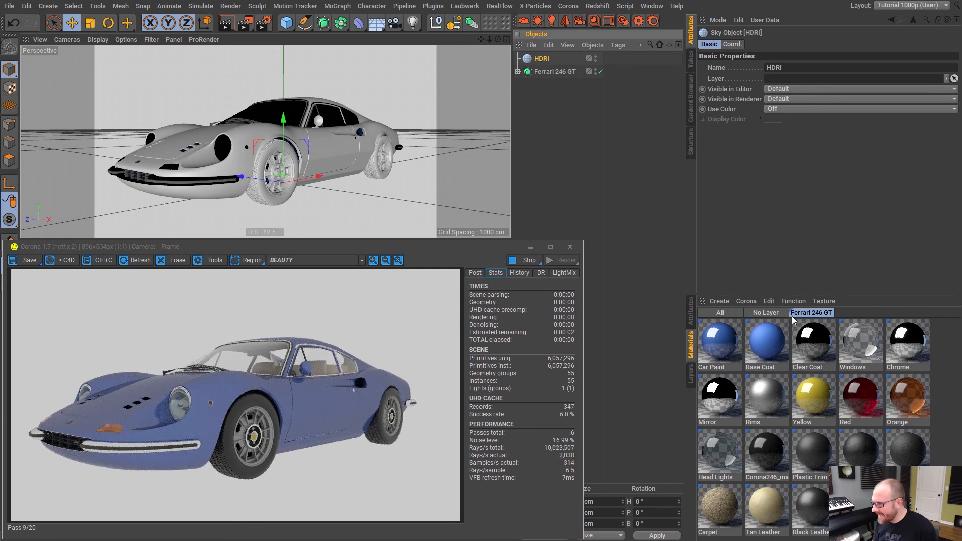
- Create a Corona Light Material outside the car's material layer and name it HDRI
{"action": "left_click", "coordinate": [766, 313]}
{"action": "left_click", "coordinate": [747, 301]}
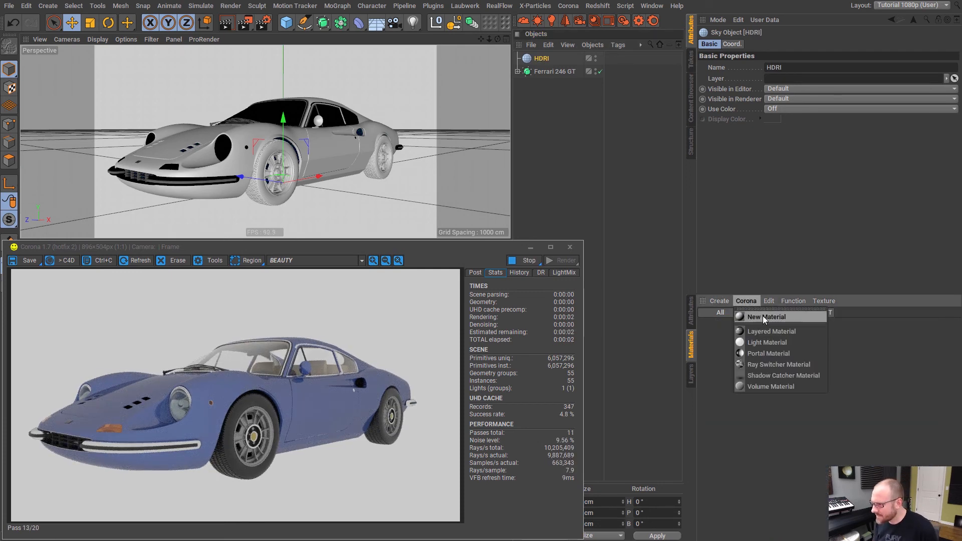
{"action": "left_click", "coordinate": [763, 344]}
{"action": "double_click", "coordinate": [710, 367]}
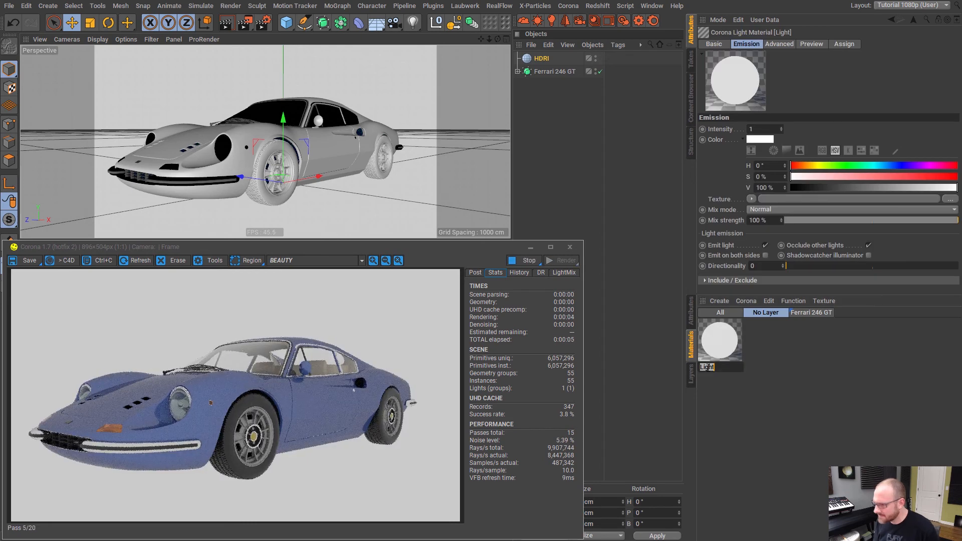
{"action": "type", "text": "HDRI"}
{"action": "key", "text": "Return"}
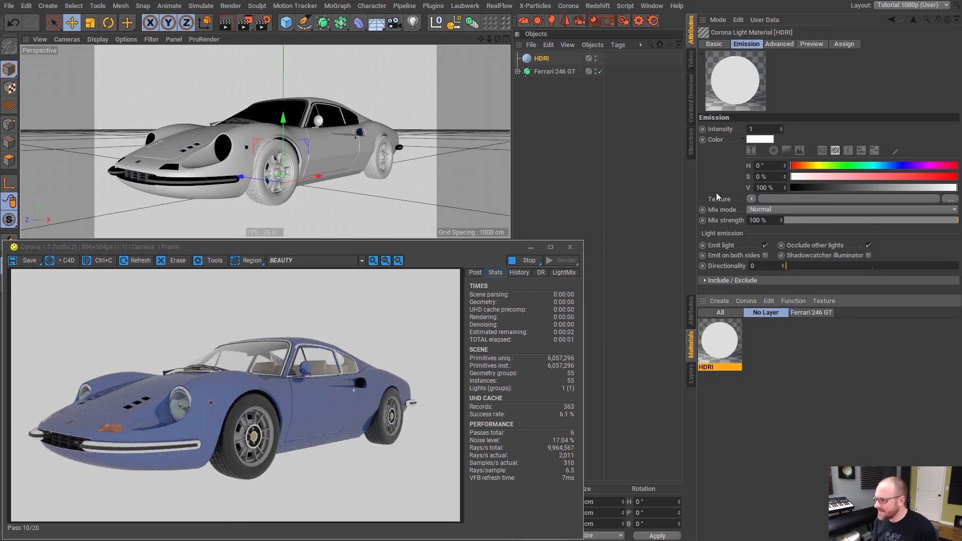
- Load 36 Ohio Sky.exr as the emission texture of the HDRI light material
{"action": "left_click", "coordinate": [951, 199]}
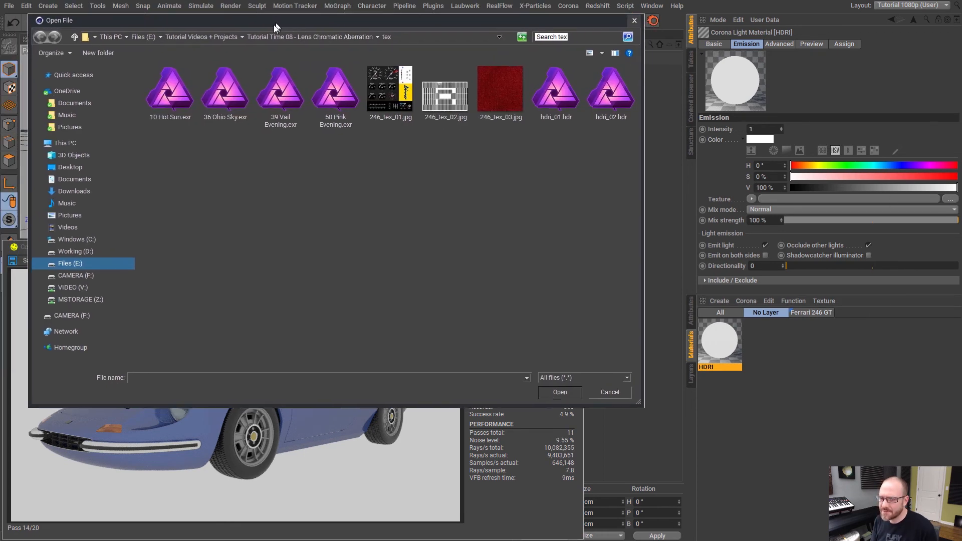
{"action": "left_click", "coordinate": [338, 93]}
{"action": "left_click", "coordinate": [286, 95]}
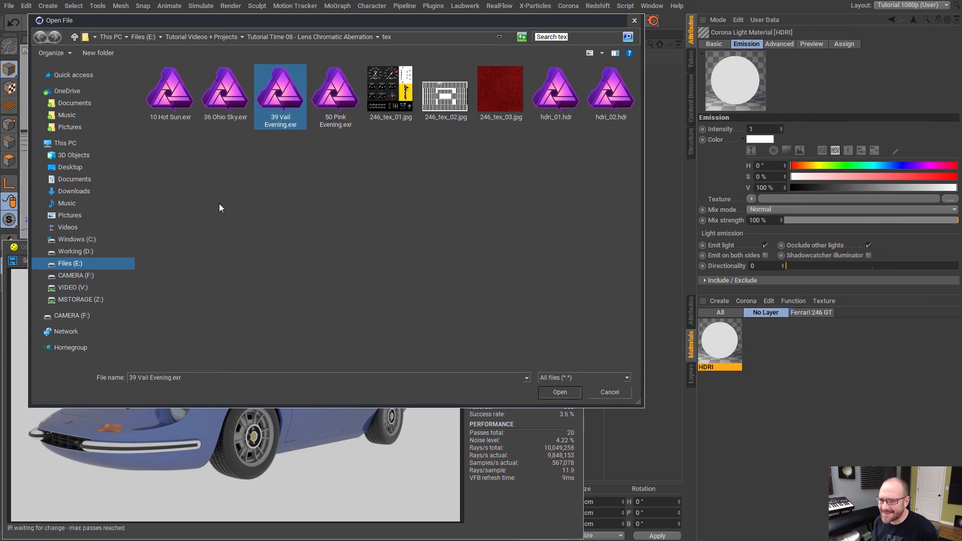
{"action": "left_click", "coordinate": [232, 91]}
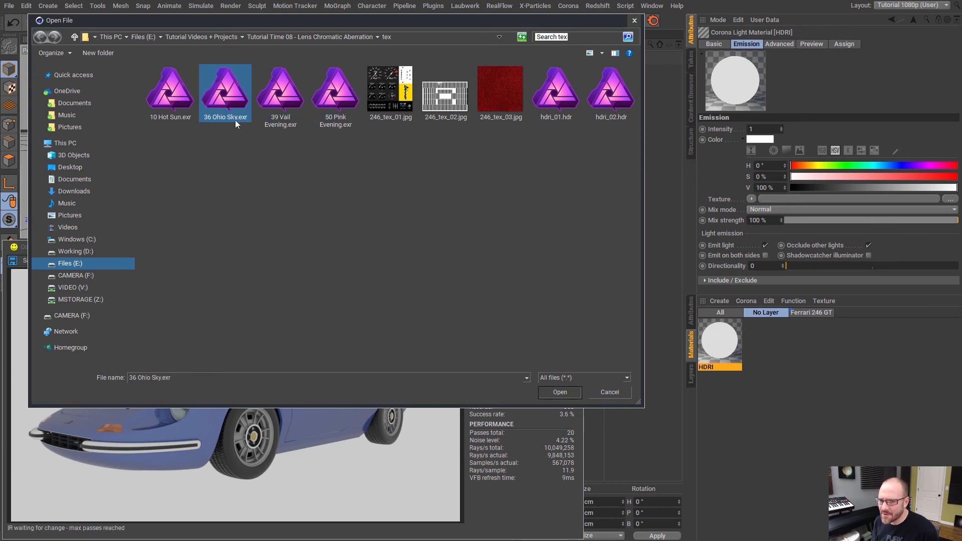
{"action": "left_click", "coordinate": [558, 392]}
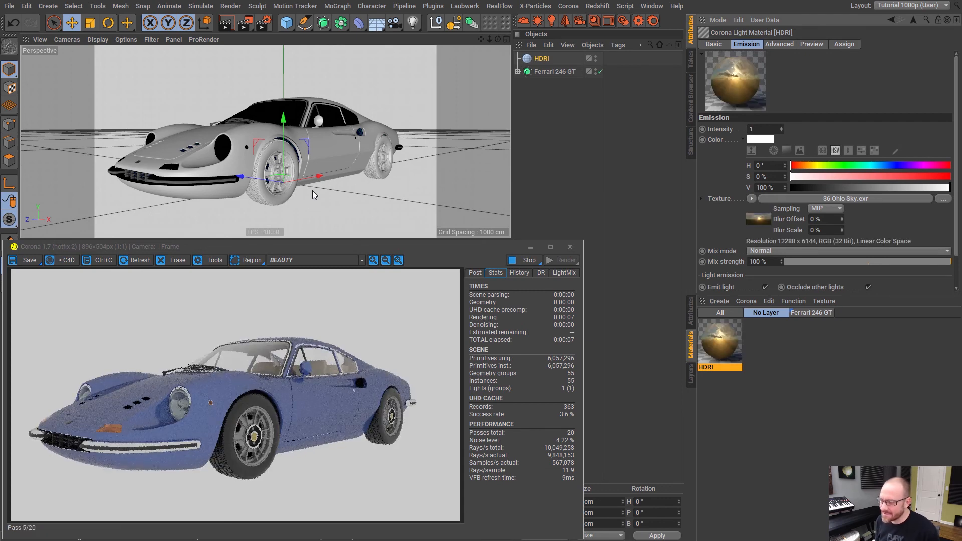
- Apply the HDRI material to the HDRI sky object and check the car from its side
{"action": "left_click_drag", "start_coordinate": [722, 359], "coordinate": [556, 59]}
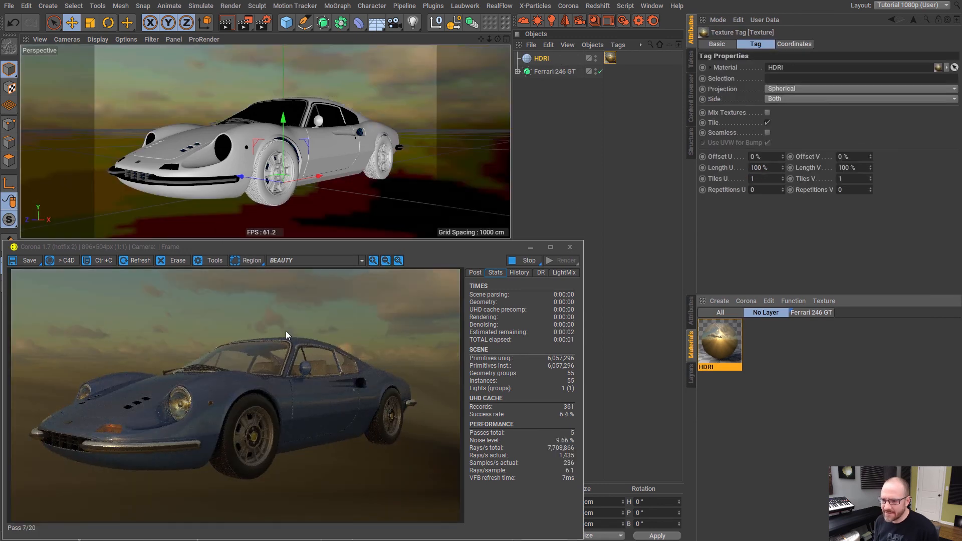
{"action": "left_click_drag", "start_coordinate": [320, 146], "coordinate": [346, 149], "text": "alt"}
{"action": "left_click", "coordinate": [522, 93]}
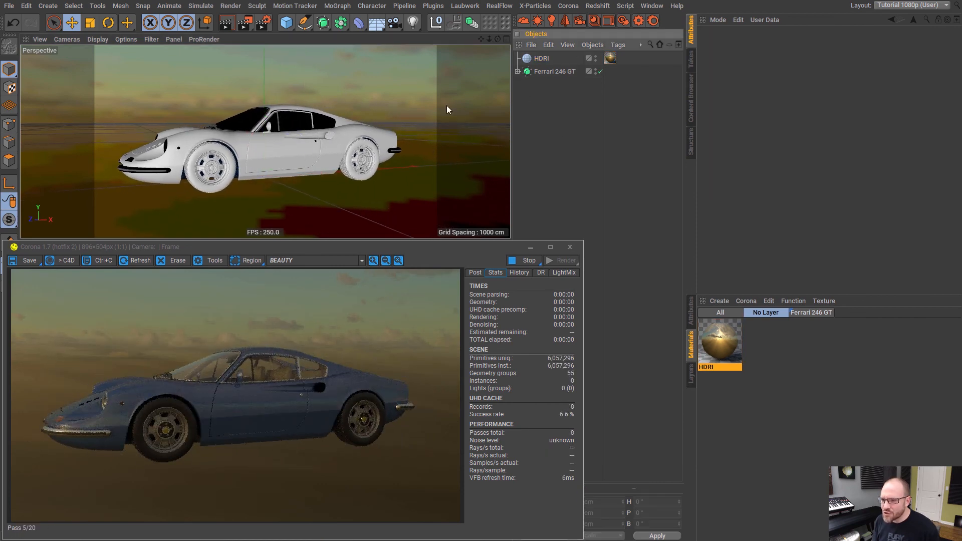
- Add a Disc under the car as ground and enlarge its outer radius to about 568 cm
{"action": "left_click_drag", "start_coordinate": [287, 21], "coordinate": [332, 65]}
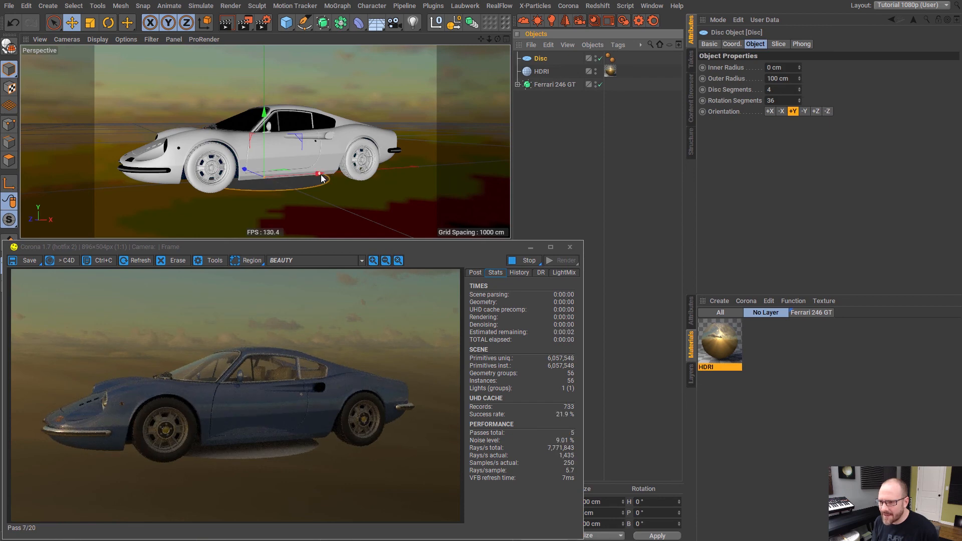
{"action": "left_click_drag", "start_coordinate": [330, 173], "coordinate": [512, 182]}
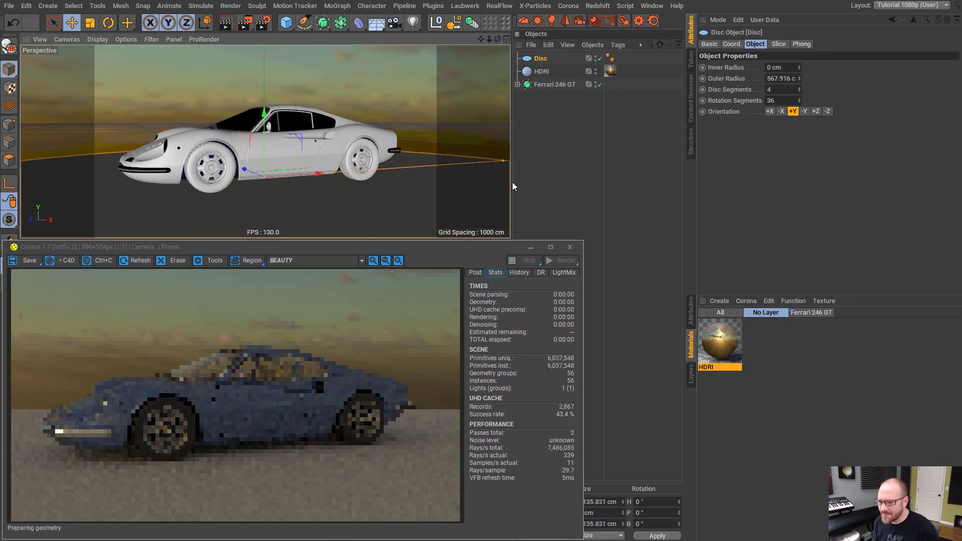
{"action": "left_click", "coordinate": [554, 125]}
- Set the ground disc's rotation segments to 120
{"action": "left_click", "coordinate": [542, 59]}
{"action": "left_click_drag", "start_coordinate": [783, 101], "coordinate": [637, 79]}
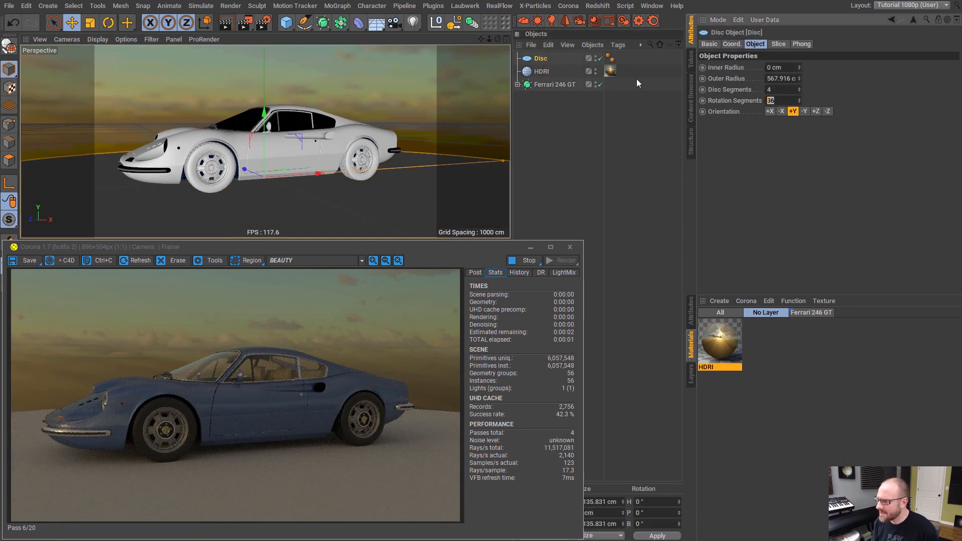
{"action": "type", "text": "120"}
{"action": "key", "text": "Return"}
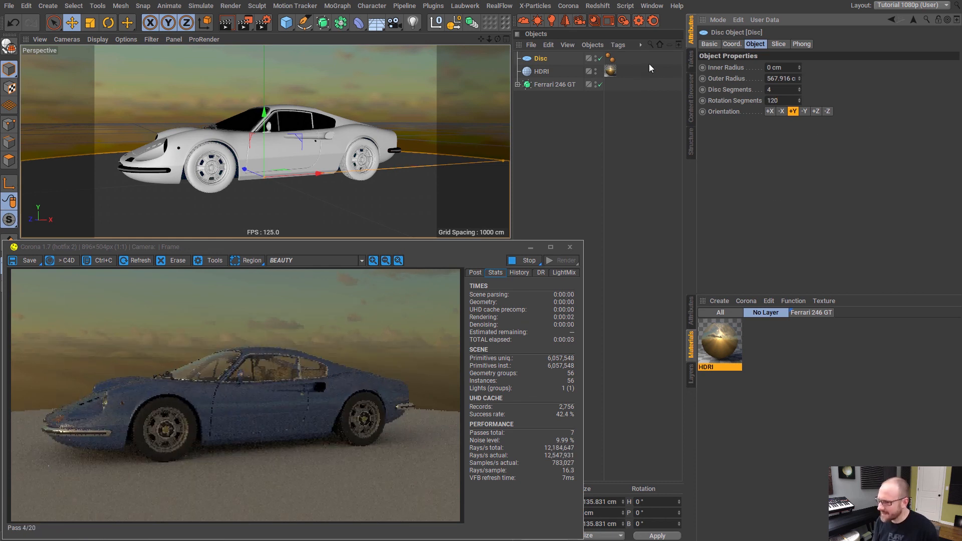
- Create a new standard Corona material with nothing else selected
{"action": "left_click", "coordinate": [781, 357]}
{"action": "left_click", "coordinate": [755, 301]}
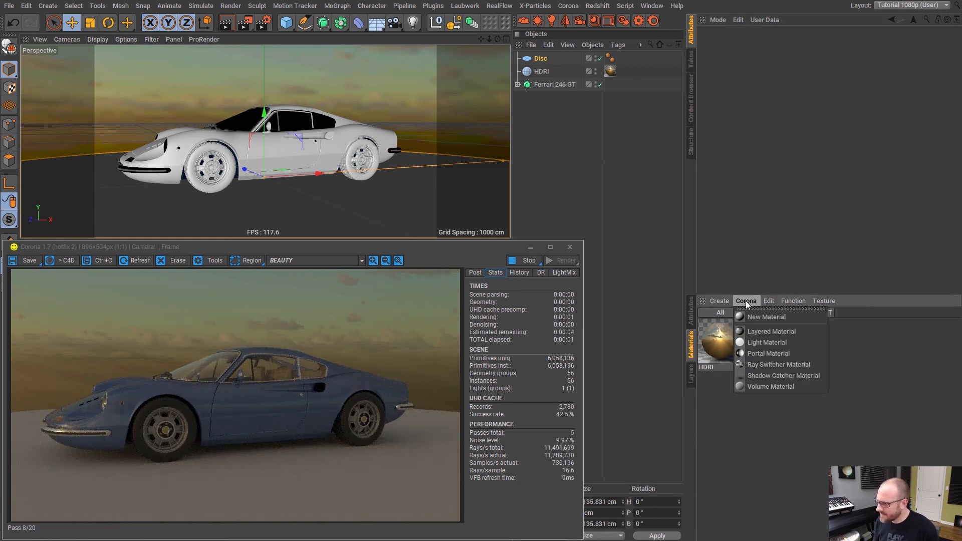
{"action": "left_click", "coordinate": [772, 317]}
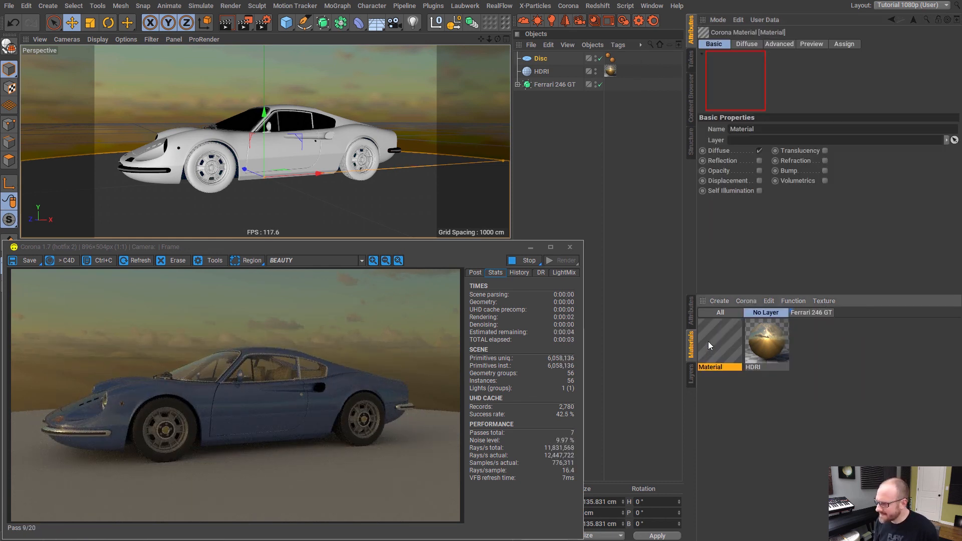
- Rename the new Corona material as Floor
{"action": "double_click", "coordinate": [714, 367]}
{"action": "type", "text": "Fllor"}
{"action": "key", "text": "Return"}
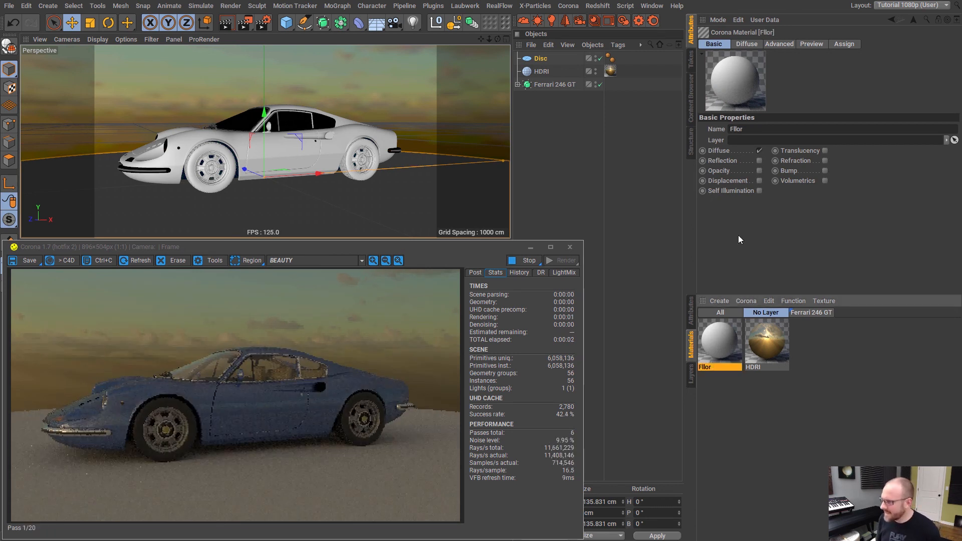
{"action": "double_click", "coordinate": [708, 367]}
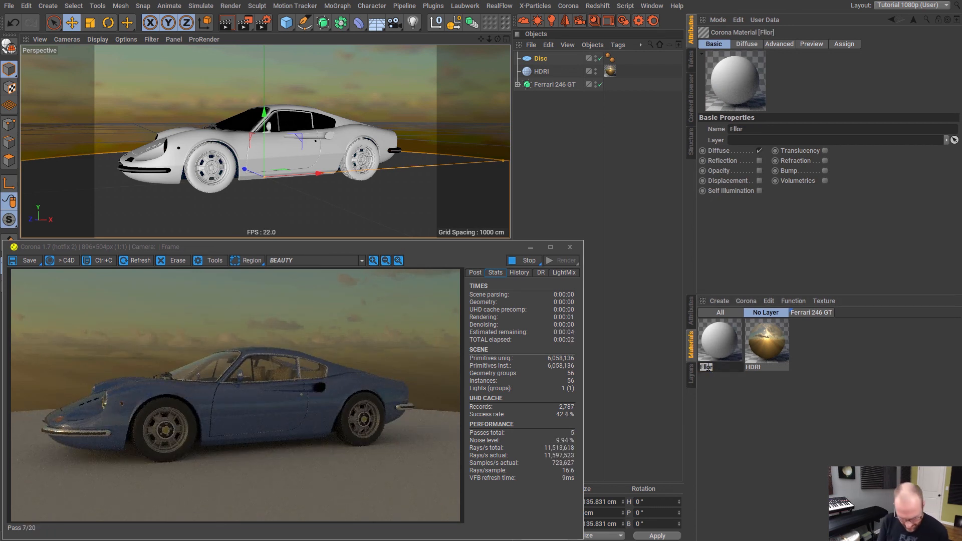
{"action": "type", "text": "Floor"}
{"action": "key", "text": "Return"}
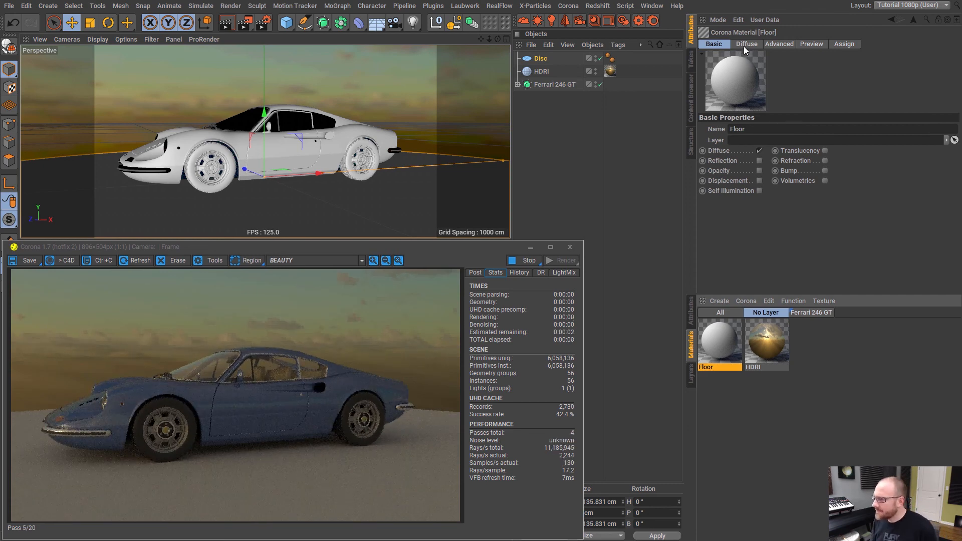
- Enable opacity on the Floor material, load a Gradient as its opacity texture and open the gradient's settings
{"action": "left_click", "coordinate": [760, 171]}
{"action": "left_click", "coordinate": [776, 44]}
{"action": "left_click", "coordinate": [750, 200]}
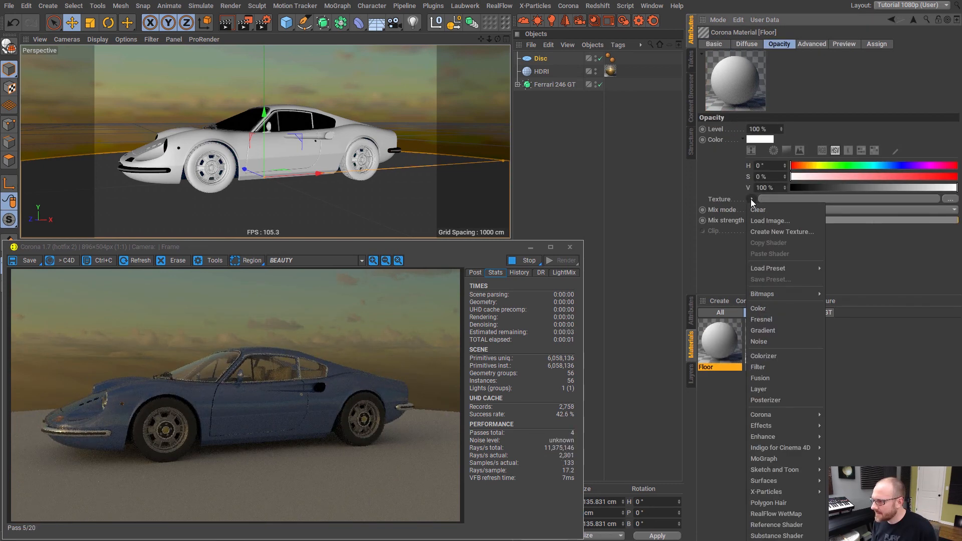
{"action": "left_click", "coordinate": [771, 329]}
{"action": "left_click", "coordinate": [768, 209]}
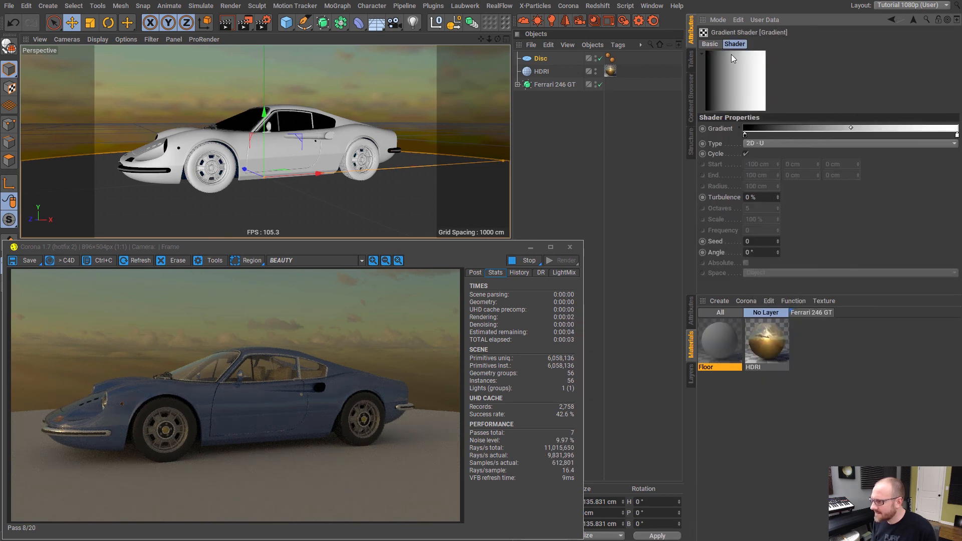
- Make the opacity gradient 2D - Circular, with white at the centre fading to black before the outer edge
{"action": "left_click", "coordinate": [768, 143]}
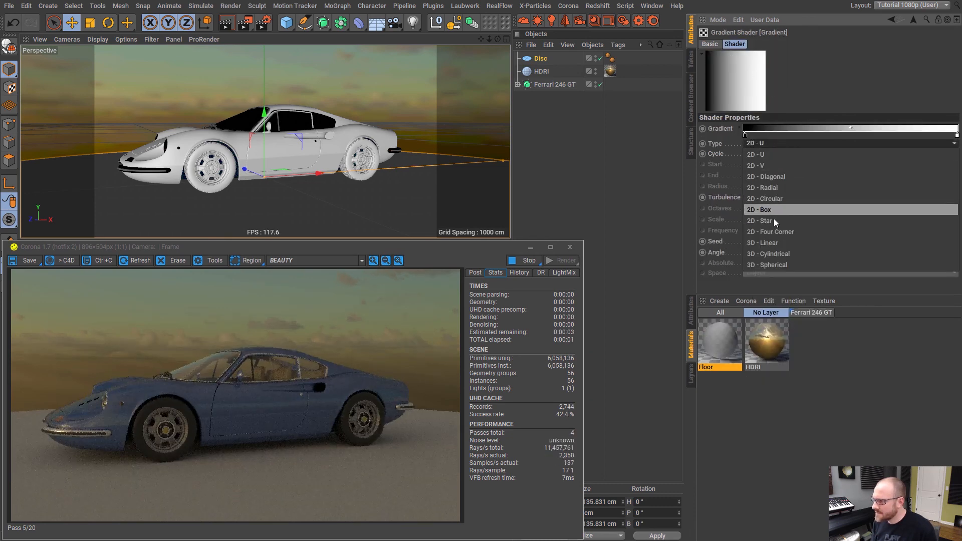
{"action": "left_click", "coordinate": [771, 191]}
{"action": "left_click", "coordinate": [765, 144]}
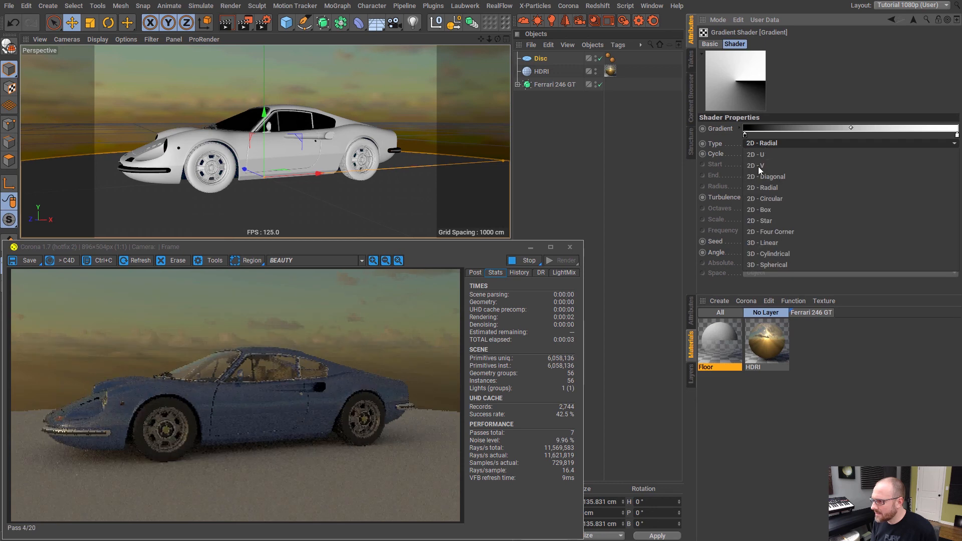
{"action": "left_click", "coordinate": [772, 199]}
{"action": "left_click_drag", "start_coordinate": [745, 134], "coordinate": [873, 135]}
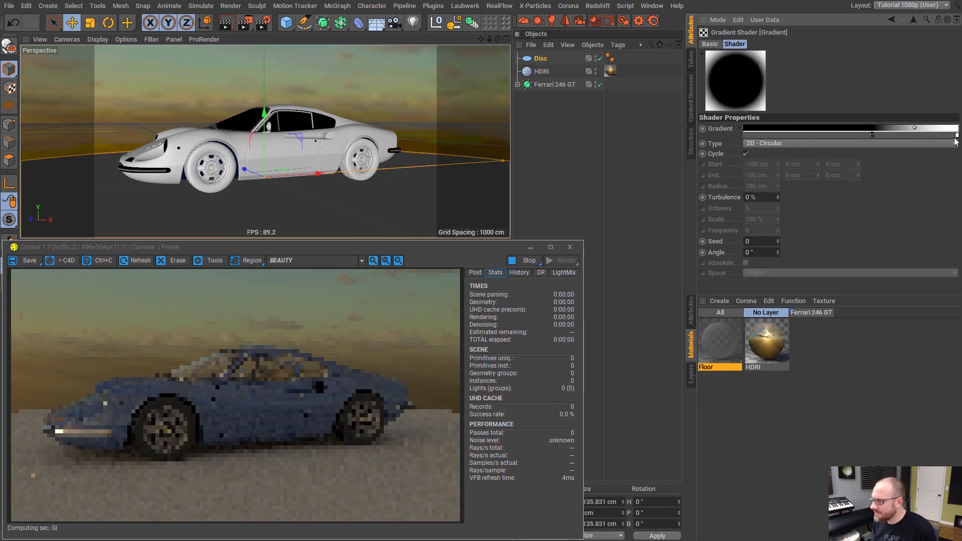
{"action": "left_click_drag", "start_coordinate": [957, 136], "coordinate": [729, 140]}
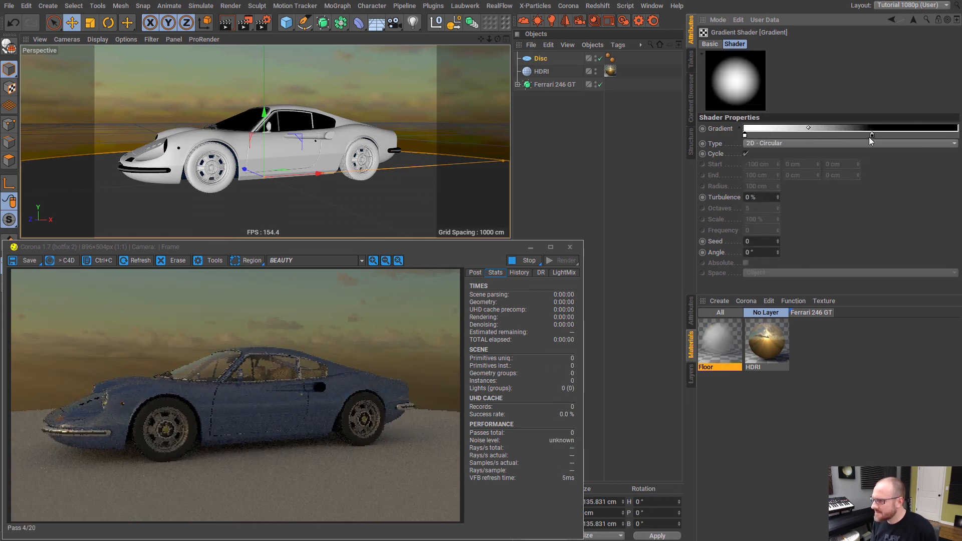
- Apply the Floor material to the ground disc and check the faded ground around the car from several angles
{"action": "left_click_drag", "start_coordinate": [727, 345], "coordinate": [552, 60]}
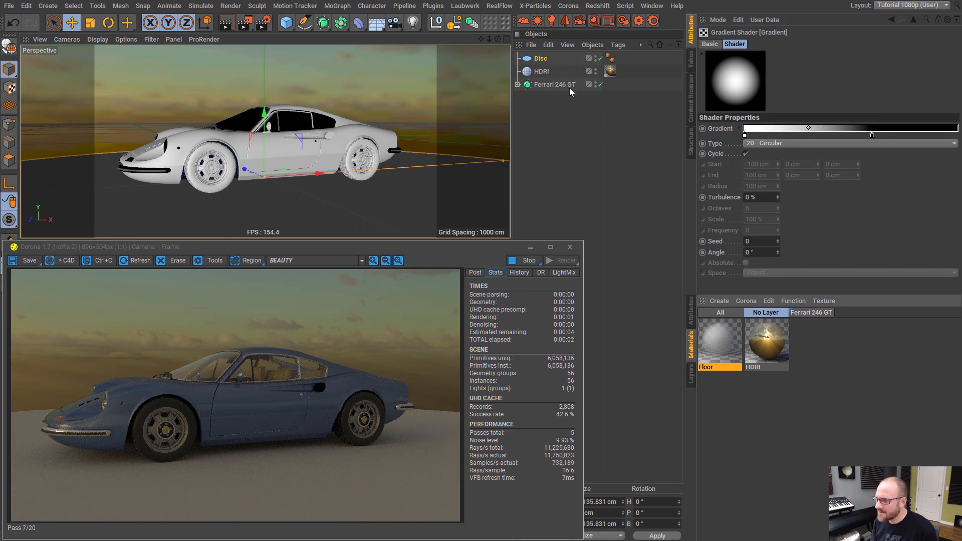
{"action": "left_click_drag", "start_coordinate": [290, 156], "coordinate": [638, 97], "text": "alt"}
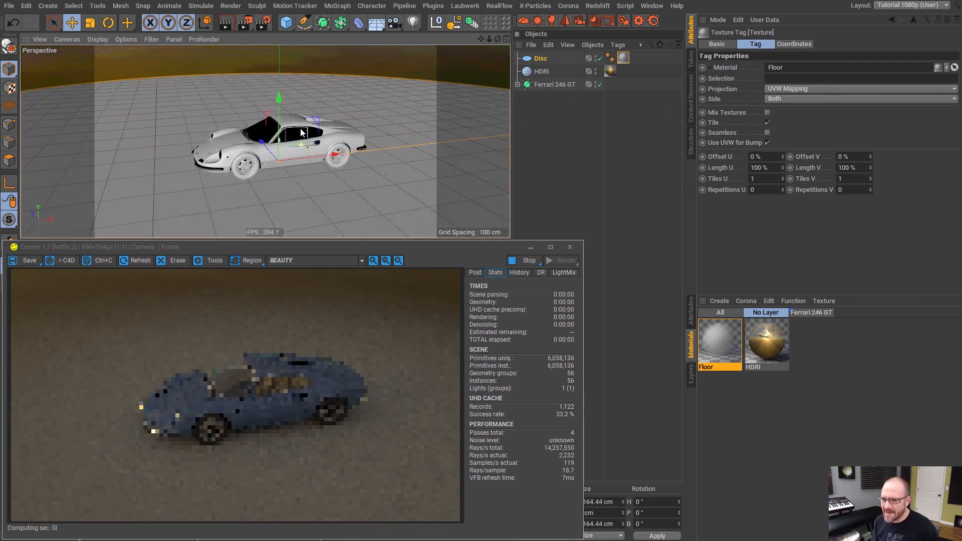
{"action": "left_click_drag", "start_coordinate": [301, 133], "coordinate": [291, 144], "text": "alt"}
{"action": "right_click_drag", "start_coordinate": [289, 148], "coordinate": [321, 144], "text": "alt"}
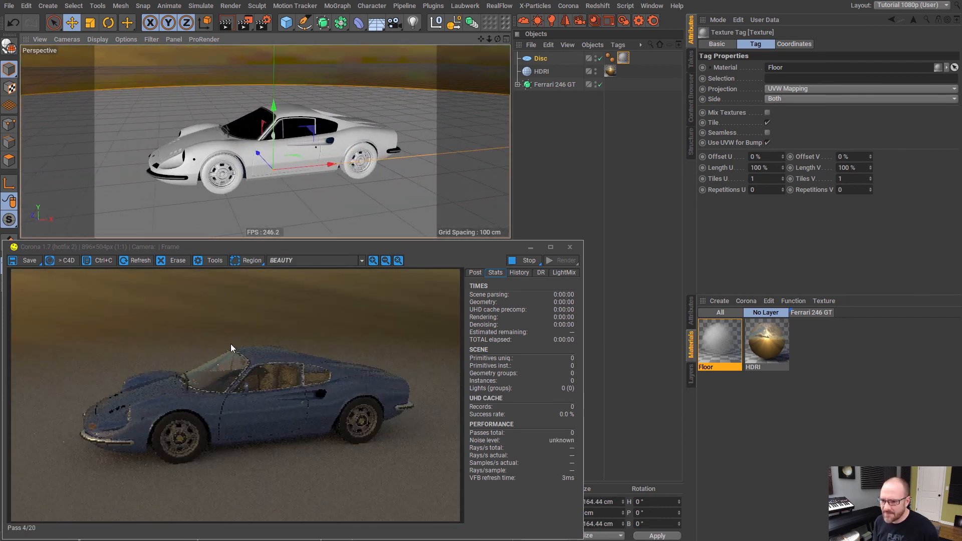
{"action": "left_click_drag", "start_coordinate": [294, 144], "coordinate": [299, 123], "text": "alt"}
{"action": "middle_click_drag", "start_coordinate": [300, 122], "coordinate": [284, 158], "text": "alt"}
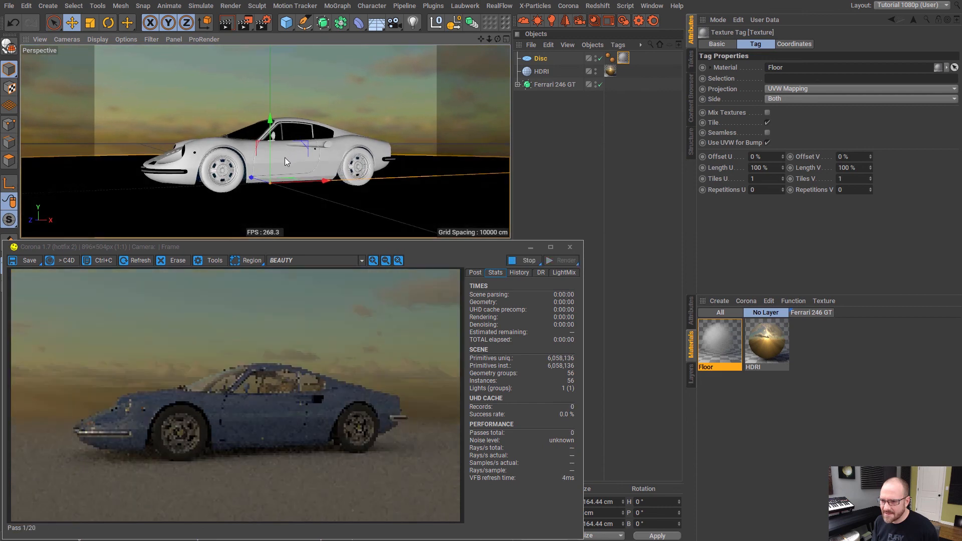
{"action": "right_click_drag", "start_coordinate": [284, 158], "coordinate": [308, 155], "text": "alt"}
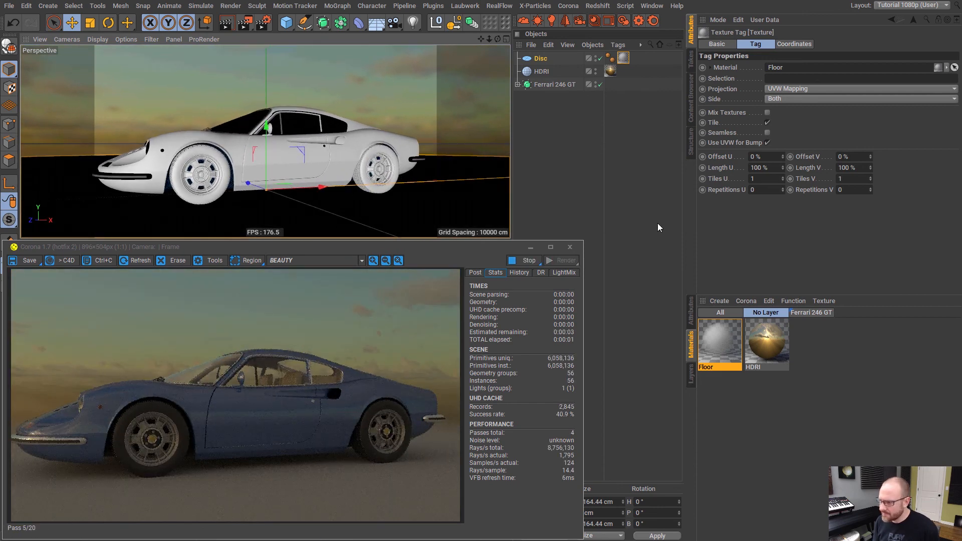
- Darken the Floor material's diffuse color to nearly black
{"action": "left_click", "coordinate": [727, 342]}
{"action": "left_click", "coordinate": [746, 44]}
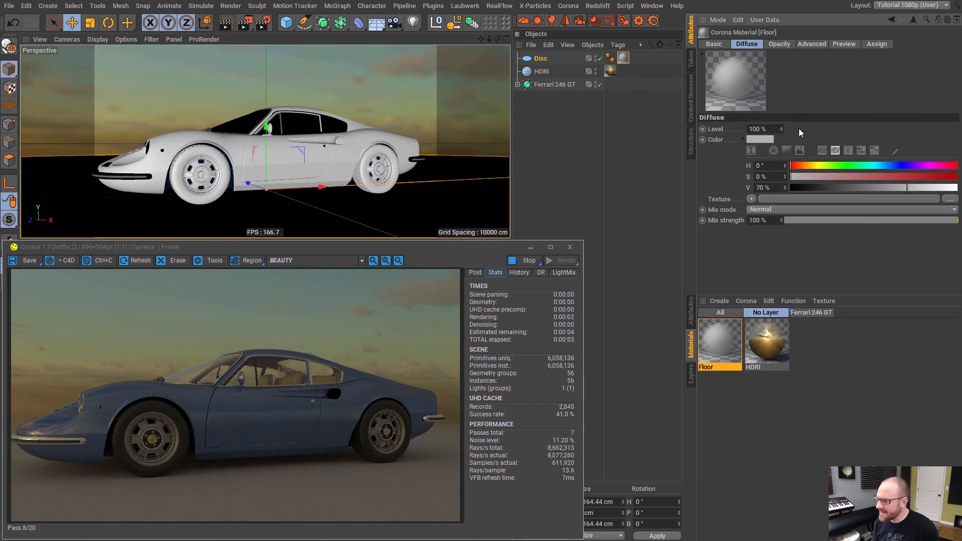
{"action": "left_click_drag", "start_coordinate": [863, 188], "coordinate": [813, 191]}
- Enable reflection on the Floor material and lower its glossiness to 0.51
{"action": "left_click", "coordinate": [721, 45]}
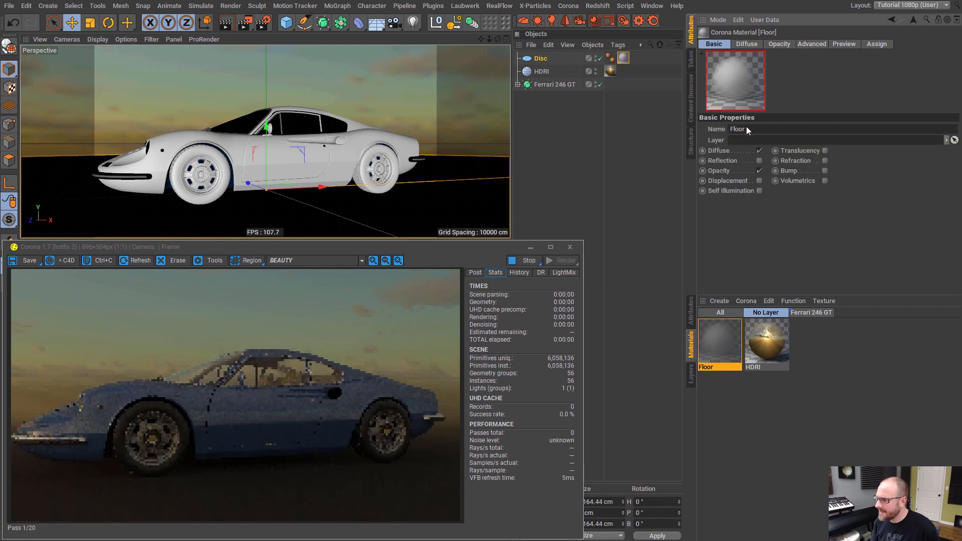
{"action": "left_click", "coordinate": [760, 161]}
{"action": "left_click", "coordinate": [781, 44]}
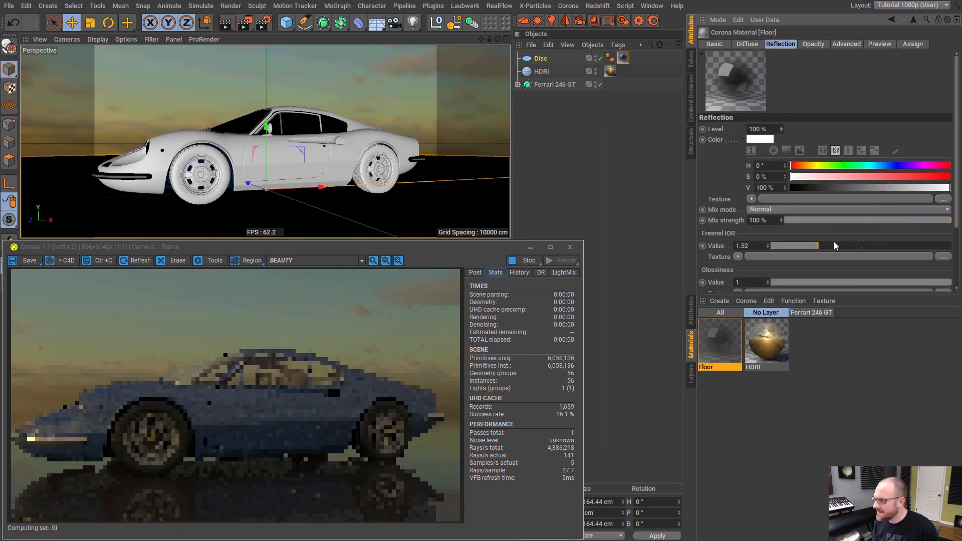
{"action": "scroll", "coordinate": [817, 261], "scroll_direction": "down", "scroll_amount": 3}
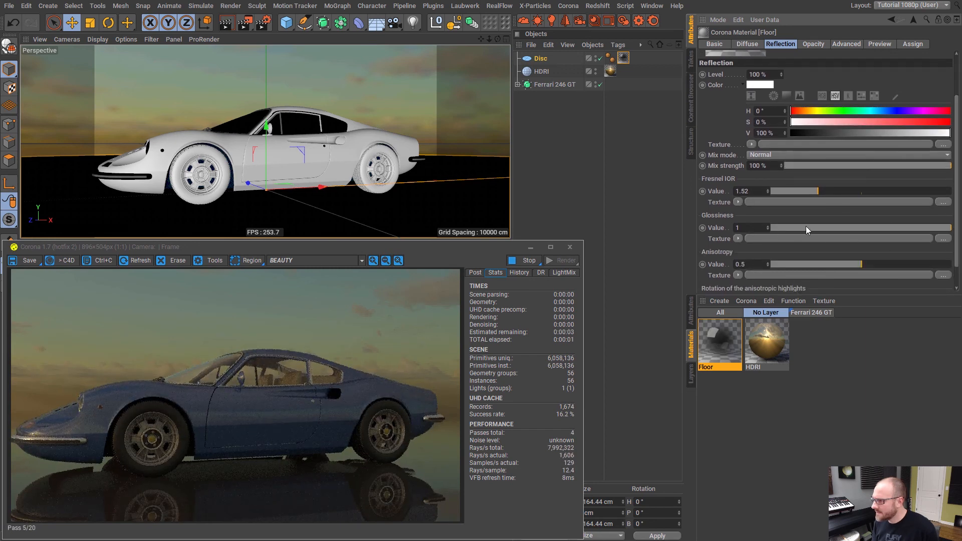
{"action": "left_click_drag", "start_coordinate": [934, 227], "coordinate": [864, 234]}
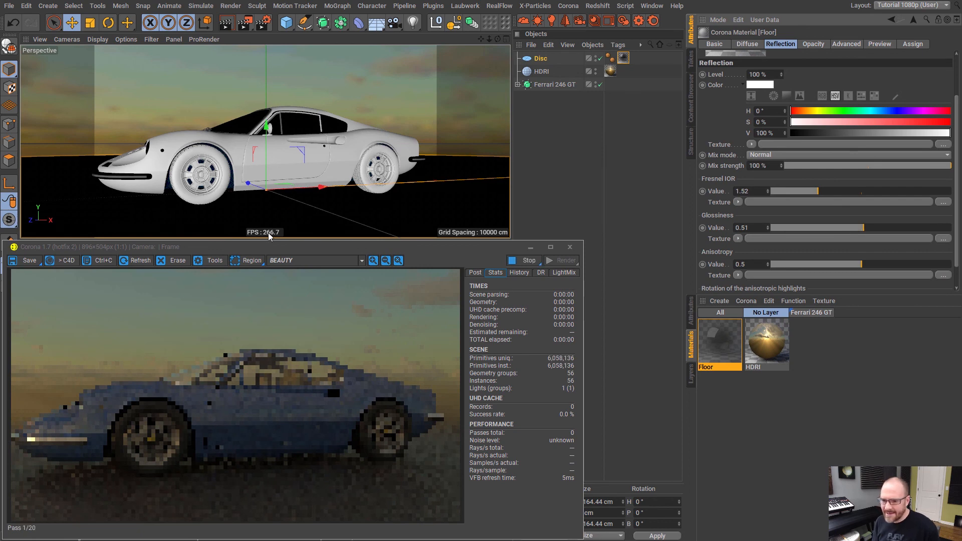
- Set the Floor material's diffuse color value to 22% and frame the car in a three-quarter front view
{"action": "left_click", "coordinate": [757, 44]}
{"action": "left_click_drag", "start_coordinate": [802, 186], "coordinate": [827, 188]}
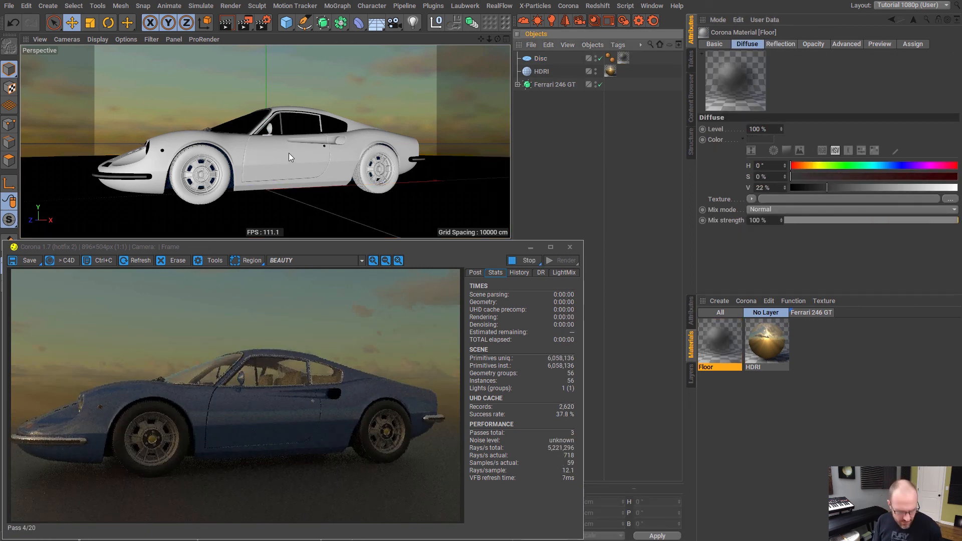
{"action": "scroll", "coordinate": [295, 153], "scroll_direction": "down", "scroll_amount": 2}
{"action": "left_click_drag", "start_coordinate": [287, 158], "coordinate": [314, 161], "text": "alt"}
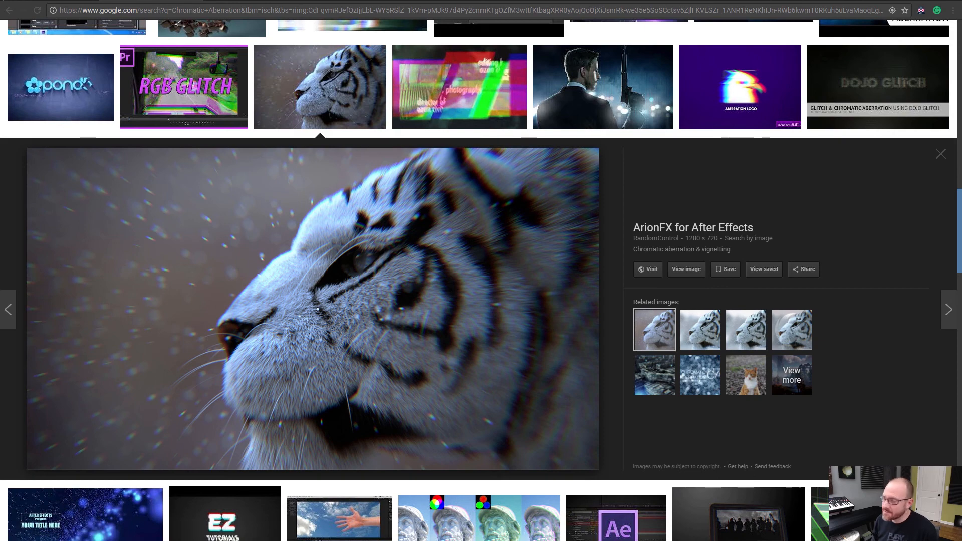
- Switch back to Cinema 4D, add a Camera to the scene and reset its PSR to the world origin
{"action": "key", "text": "alt+Tab"}
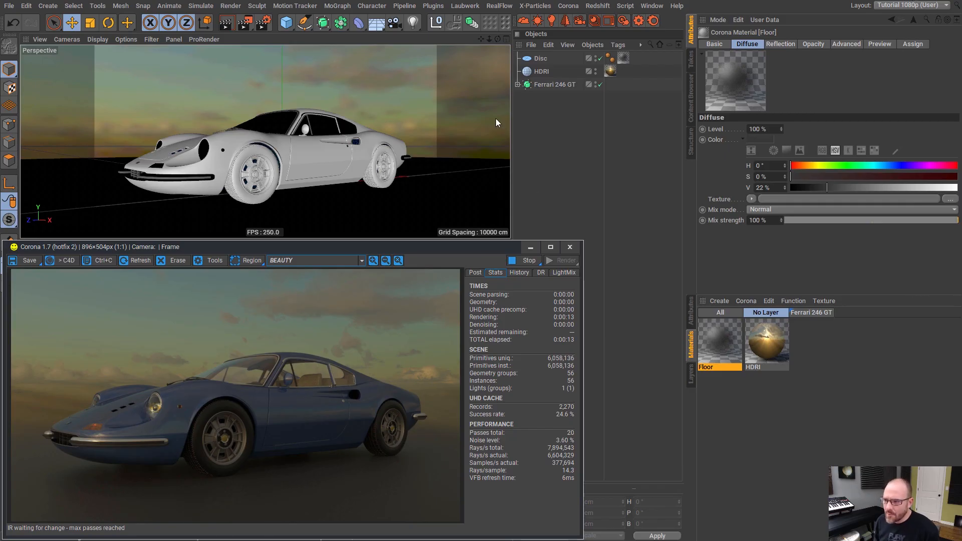
{"action": "left_click", "coordinate": [568, 119]}
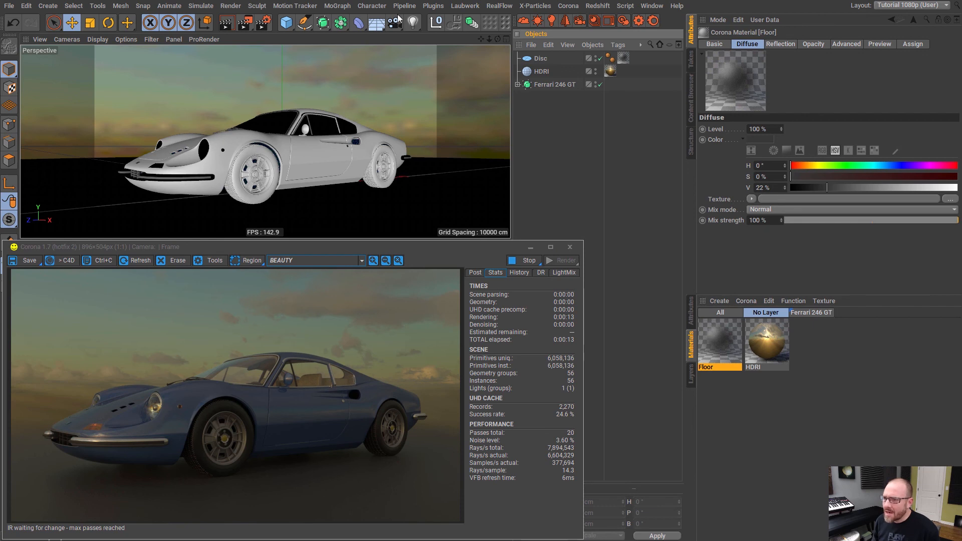
{"action": "left_click_drag", "start_coordinate": [399, 27], "coordinate": [444, 48]}
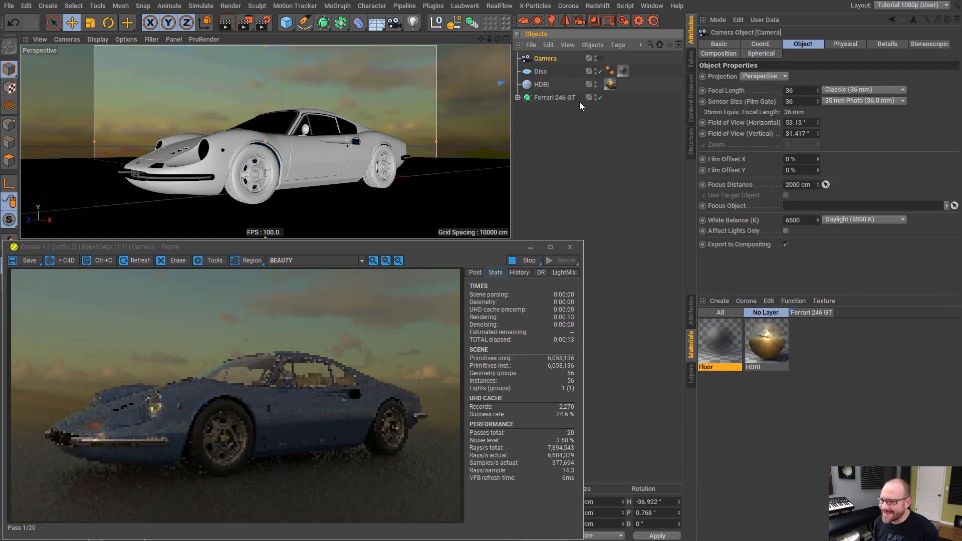
{"action": "scroll", "coordinate": [494, 22], "scroll_direction": "down", "scroll_amount": 3}
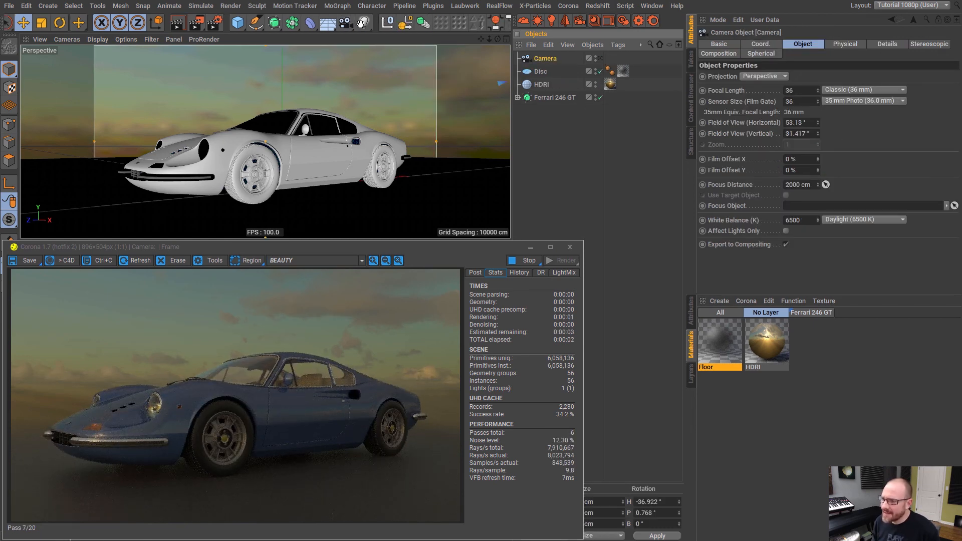
{"action": "left_click", "coordinate": [495, 23]}
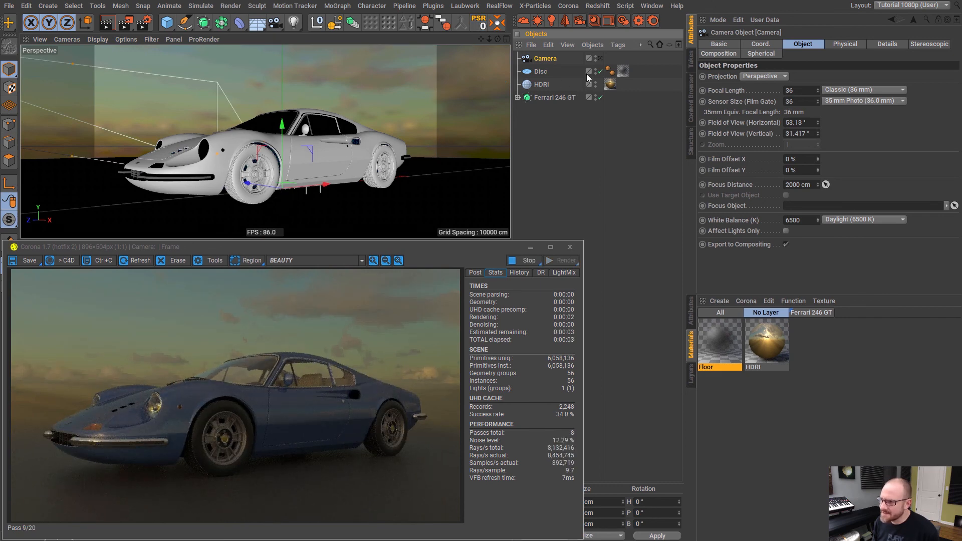
- Hide the Ferrari 246 GT in both viewport and render, and stop the interactive Corona render
{"action": "double_click", "coordinate": [596, 96], "text": "alt"}
{"action": "left_click", "coordinate": [561, 164]}
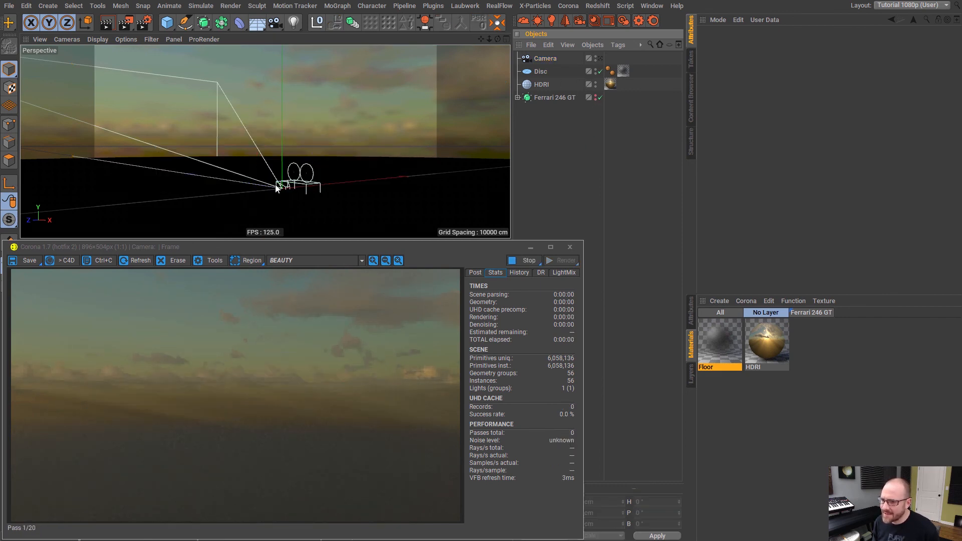
{"action": "left_click", "coordinate": [277, 190]}
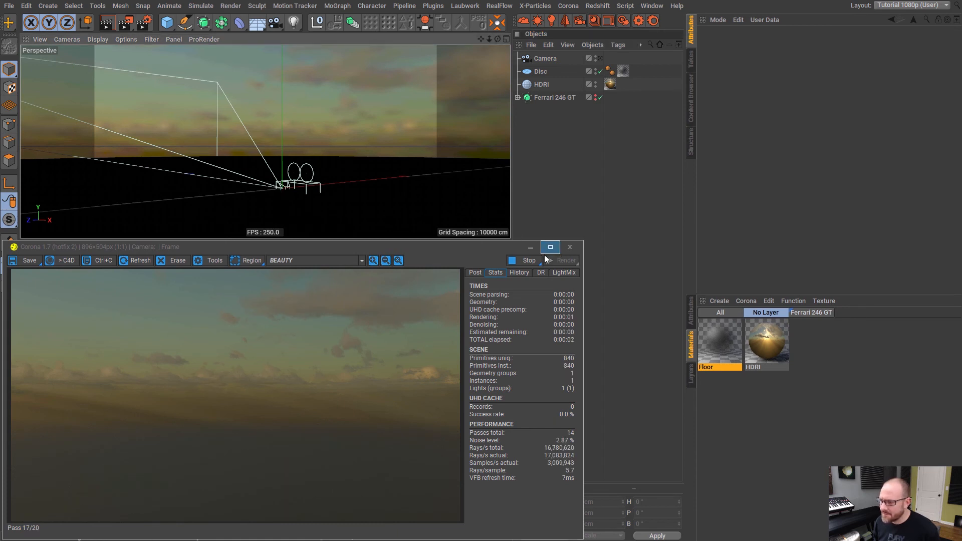
{"action": "left_click", "coordinate": [529, 261]}
{"action": "left_click", "coordinate": [546, 155]}
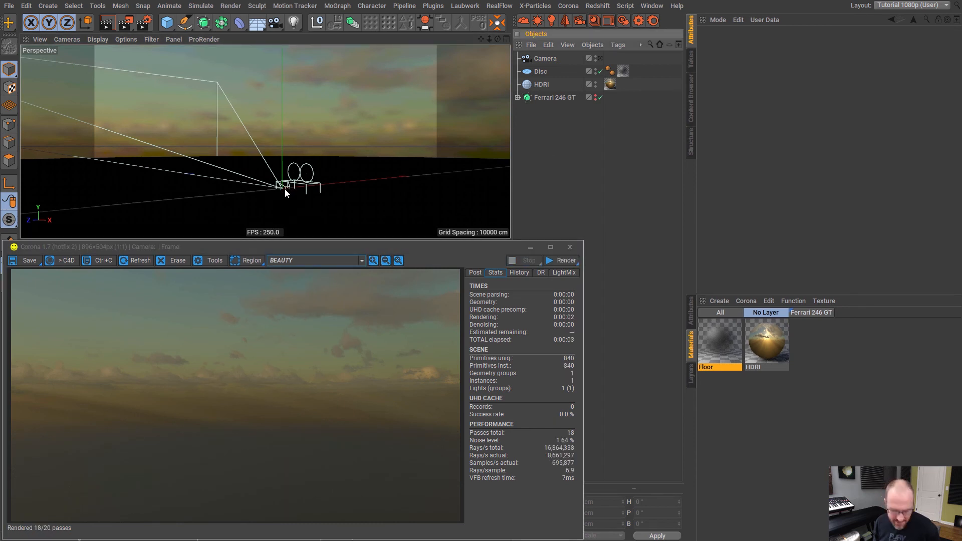
- Add an Oil Tank primitive at the camera's position
{"action": "scroll", "coordinate": [285, 189], "scroll_direction": "up", "scroll_amount": 5}
{"action": "left_click_drag", "start_coordinate": [274, 173], "coordinate": [346, 195], "text": "alt"}
{"action": "middle_click_drag", "start_coordinate": [305, 185], "coordinate": [288, 156], "text": "alt"}
{"action": "left_click_drag", "start_coordinate": [289, 156], "coordinate": [215, 95], "text": "alt"}
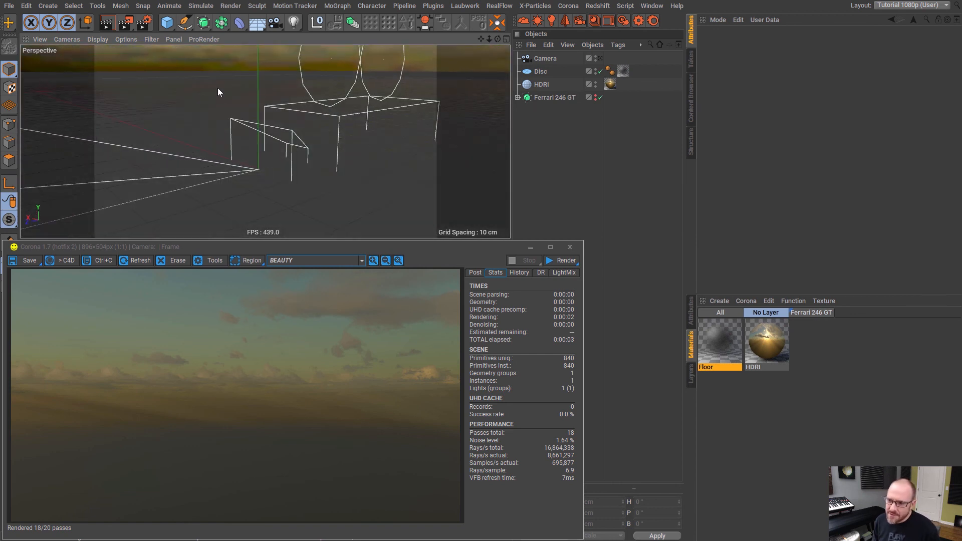
{"action": "left_click", "coordinate": [167, 22]}
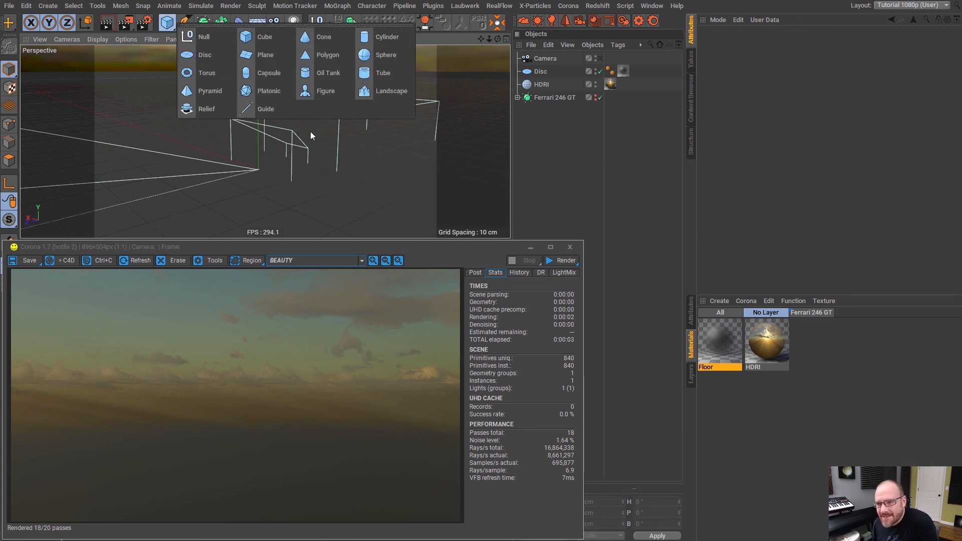
{"action": "left_click", "coordinate": [333, 72]}
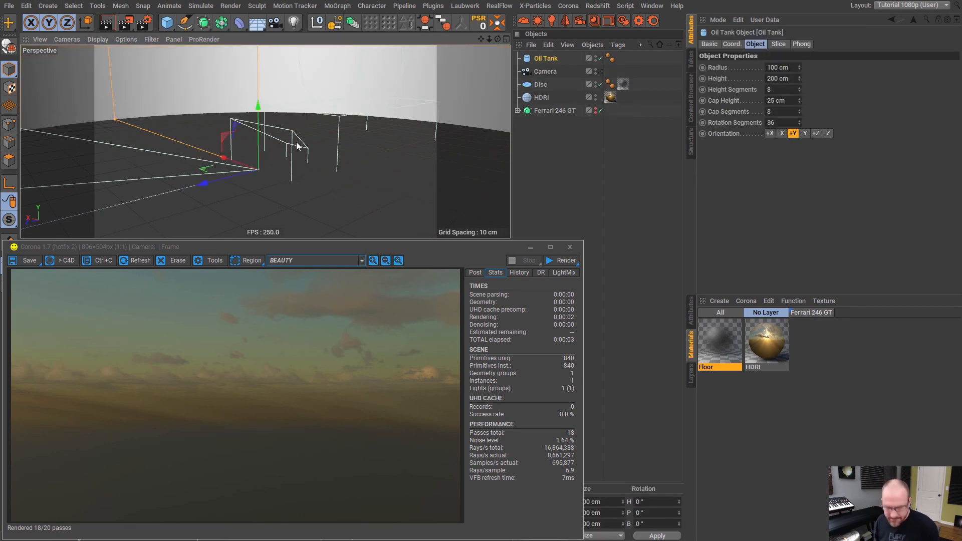
- Set the Oil Tank's orientation to +Z so that it lines up with the camera's viewing axis
{"action": "mouse_move", "coordinate": [297, 143]}
{"action": "right_mouse_down", "text": "alt"}
{"action": "mouse_move", "coordinate": [219, 175]}
{"action": "mouse_move", "coordinate": [312, 140]}
{"action": "right_mouse_up", "text": "alt"}
{"action": "middle_click_drag", "start_coordinate": [312, 140], "coordinate": [286, 149], "text": "alt"}
{"action": "left_click_drag", "start_coordinate": [286, 149], "coordinate": [278, 152], "text": "alt"}
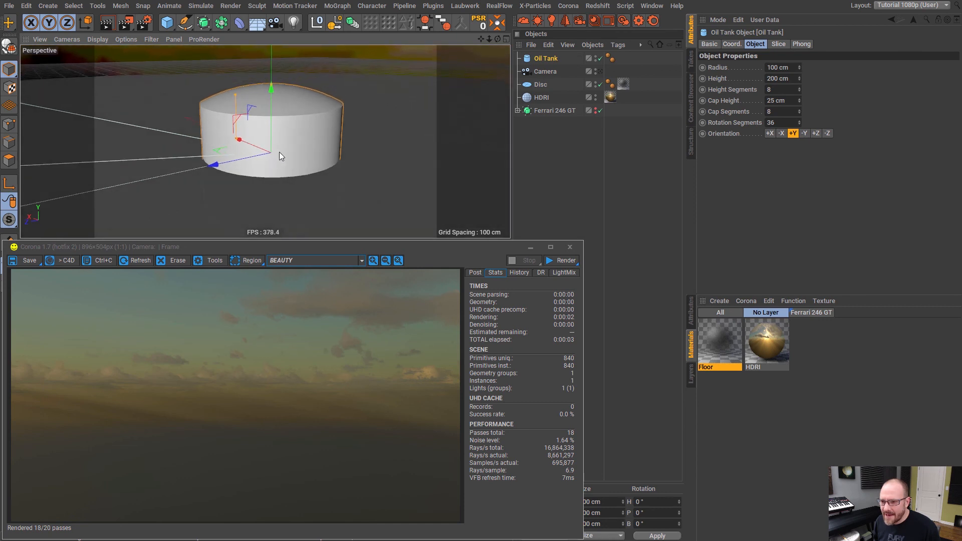
{"action": "right_click_drag", "start_coordinate": [279, 152], "coordinate": [288, 134], "text": "alt"}
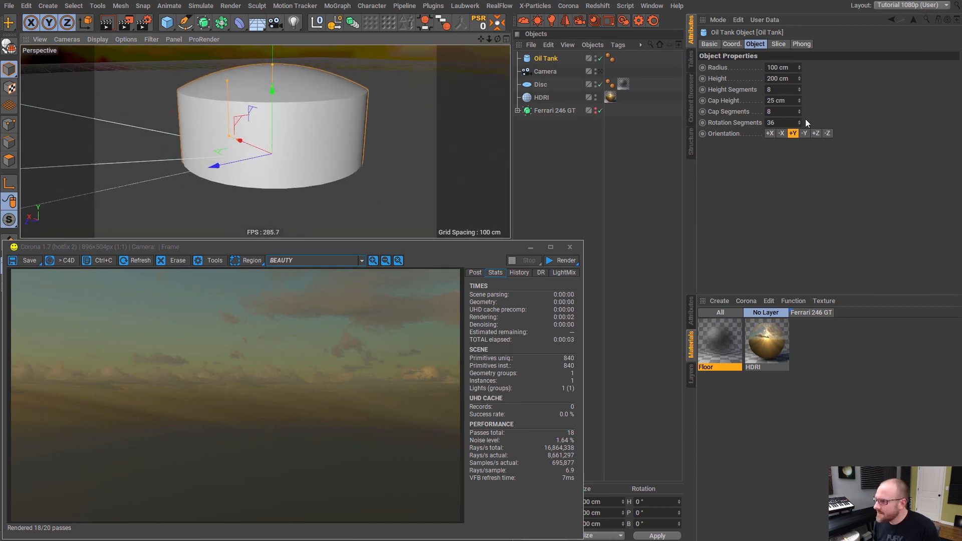
{"action": "left_click", "coordinate": [816, 134]}
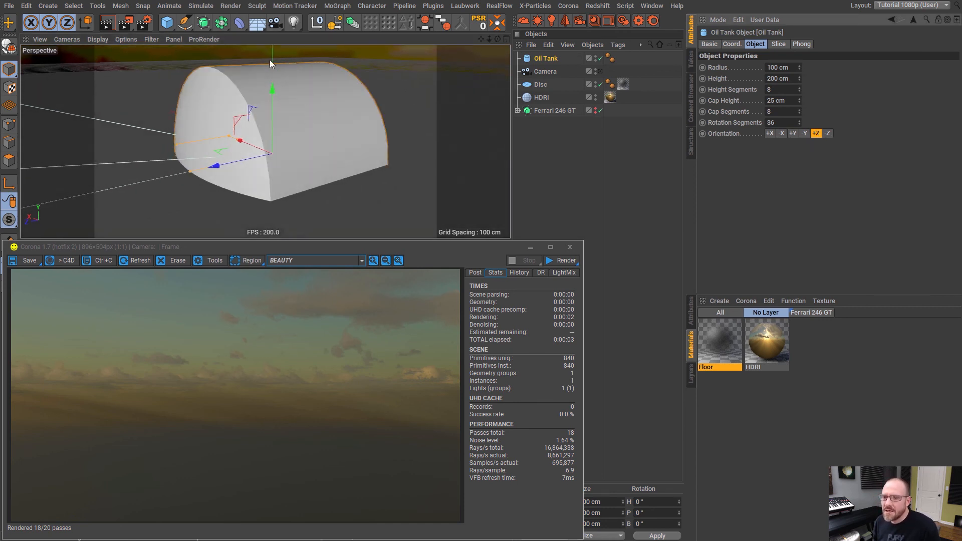
- Display the viewport in Gouraud Shading (Lines) and set the Oil Tank's rotation segments to 120
{"action": "left_click", "coordinate": [102, 40]}
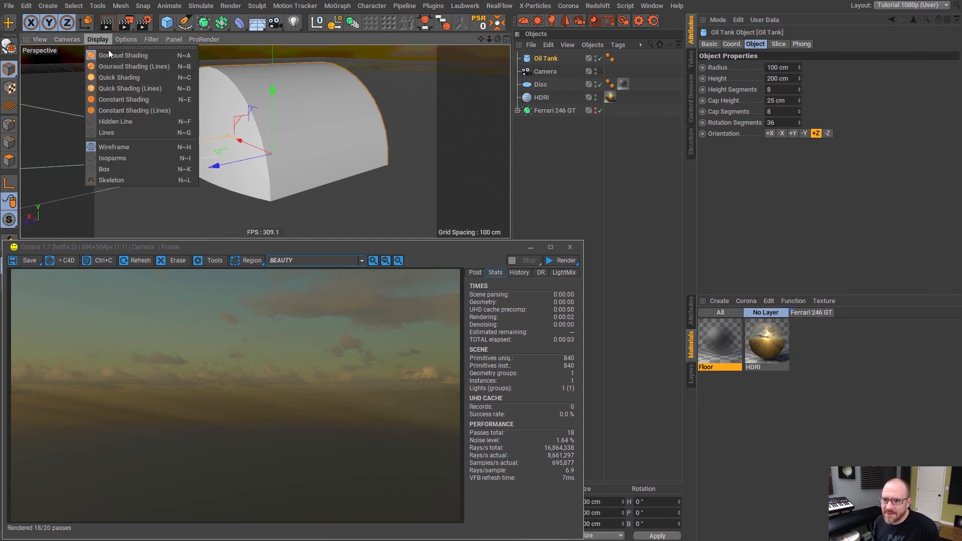
{"action": "left_click", "coordinate": [169, 67]}
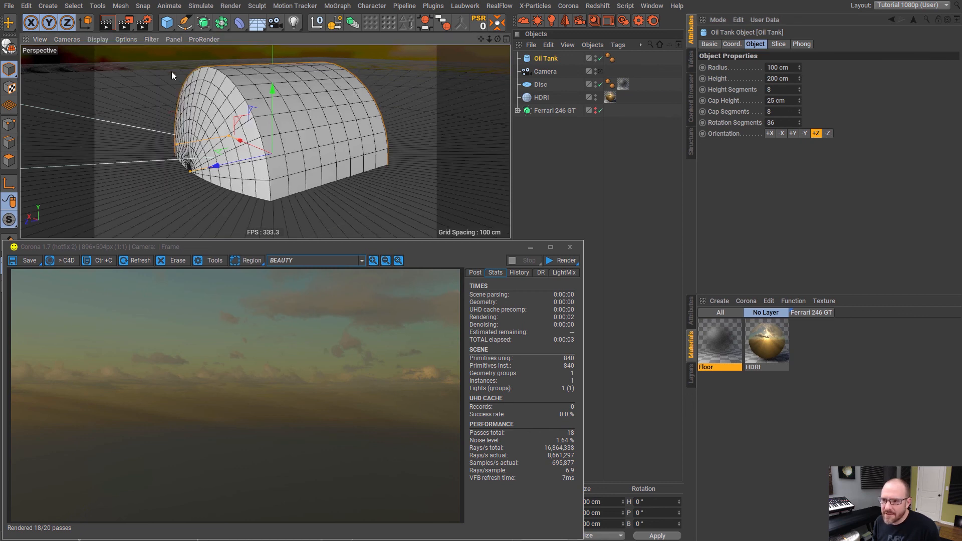
{"action": "double_click", "coordinate": [785, 123]}
{"action": "type", "text": "120"}
{"action": "key", "text": "Return"}
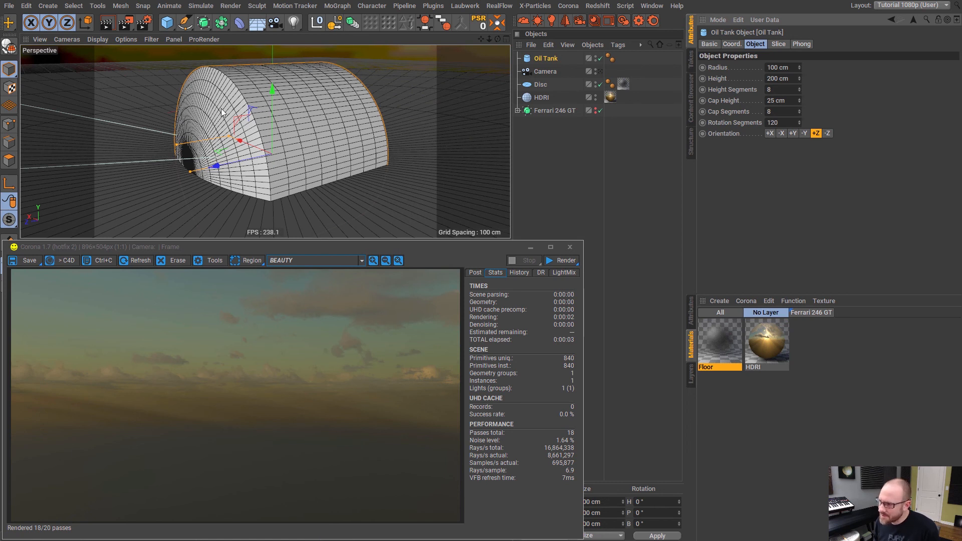
- Set the Oil Tank's radius to 3 cm and height to 1 cm, and frame it in the perspective view
{"action": "double_click", "coordinate": [796, 68]}
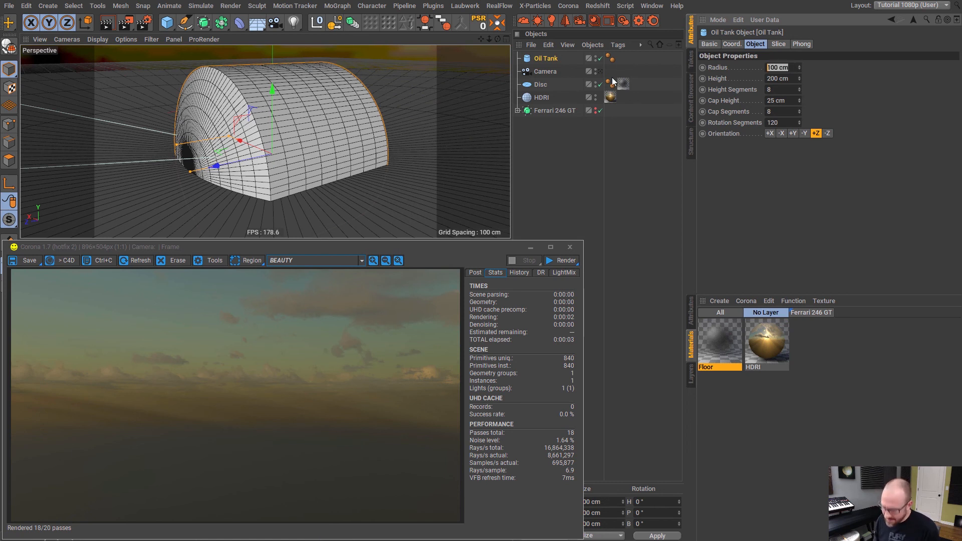
{"action": "type", "text": "3"}
{"action": "key", "text": "Tab"}
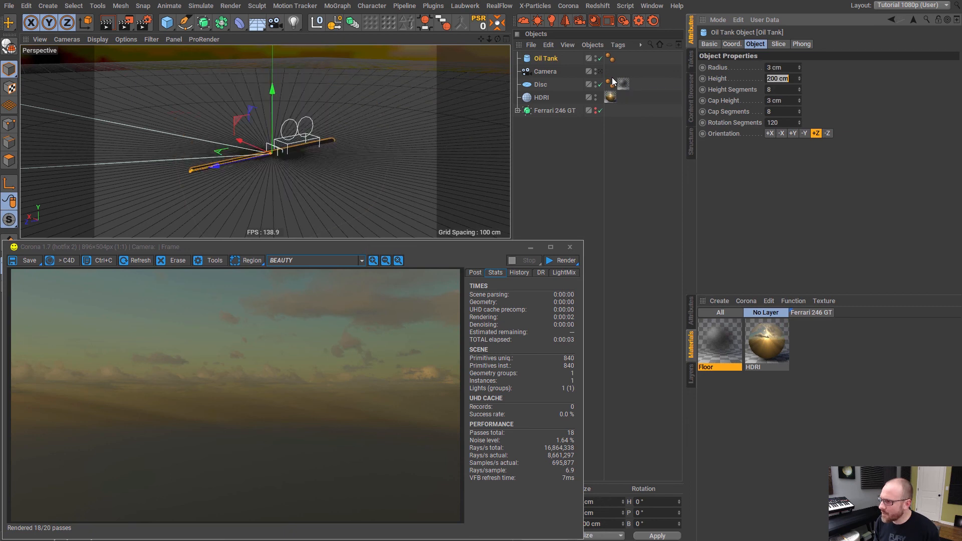
{"action": "type", "text": "1"}
{"action": "key", "text": "Return"}
{"action": "key", "text": "s"}
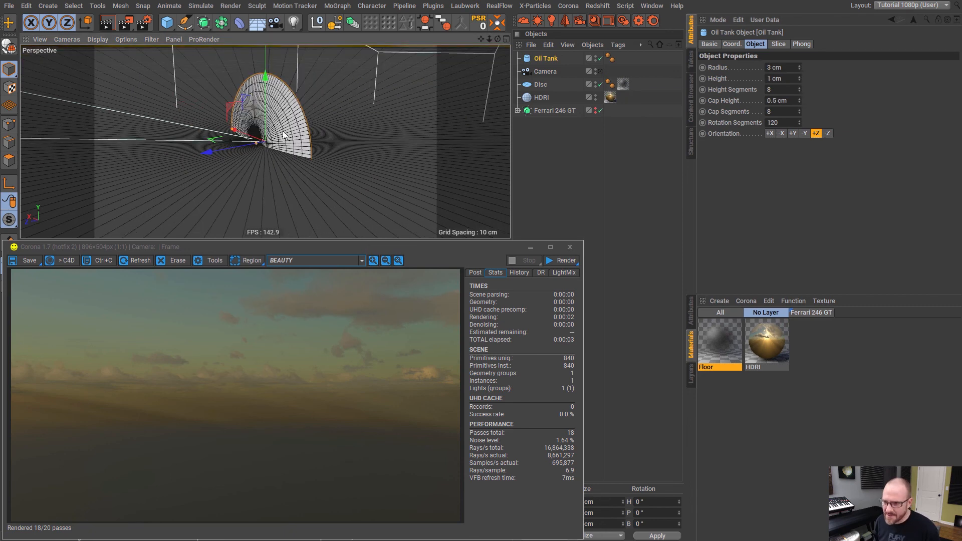
- Reduce the Oil Tank's cap height to 0.3 cm to give it a lens shape with a thin rim
{"action": "mouse_move", "coordinate": [292, 137]}
{"action": "left_mouse_down", "text": "alt"}
{"action": "mouse_move", "coordinate": [274, 126]}
{"action": "mouse_move", "coordinate": [301, 120]}
{"action": "mouse_move", "coordinate": [293, 122]}
{"action": "left_mouse_up", "text": "alt"}
{"action": "scroll", "coordinate": [310, 123], "scroll_direction": "up", "scroll_amount": 5}
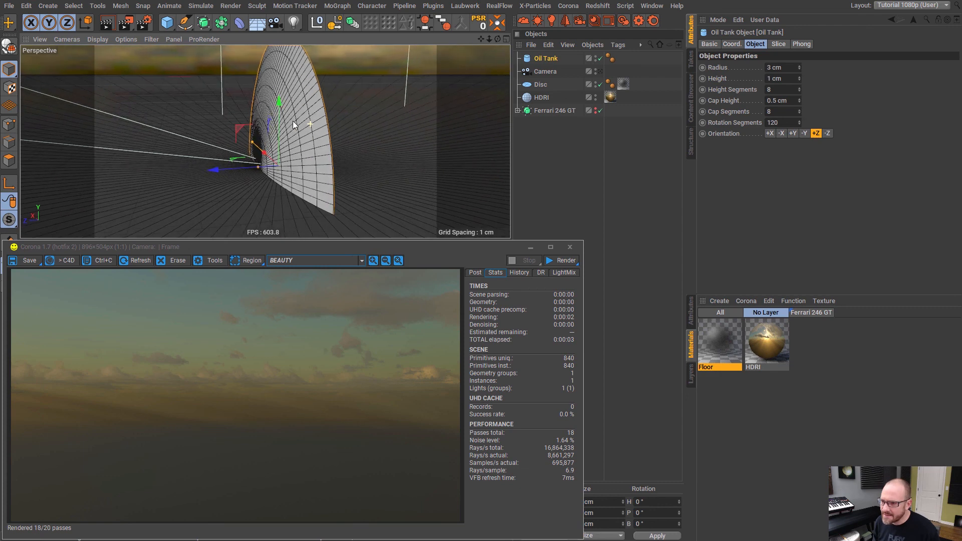
{"action": "left_click", "coordinate": [800, 102]}
{"action": "left_click", "coordinate": [801, 103]}
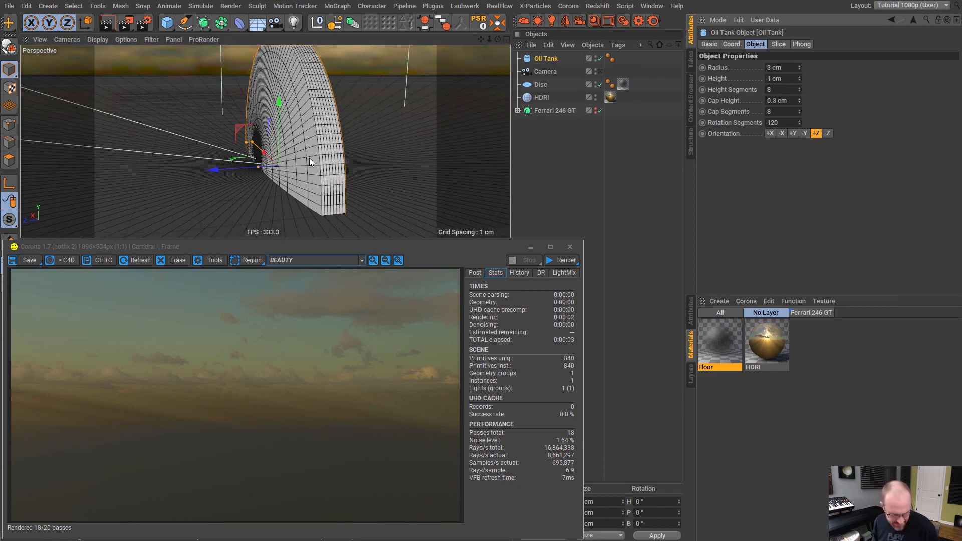
- Make the Oil Tank a child of the Camera and, in the Right view, move it about 1 cm forward along Z
{"action": "key", "text": "F3"}
{"action": "right_click_drag", "start_coordinate": [272, 136], "coordinate": [421, 116], "text": "alt"}
{"action": "middle_click_drag", "start_coordinate": [244, 164], "coordinate": [294, 88], "text": "alt"}
{"action": "right_click_drag", "start_coordinate": [279, 101], "coordinate": [386, 89], "text": "alt"}
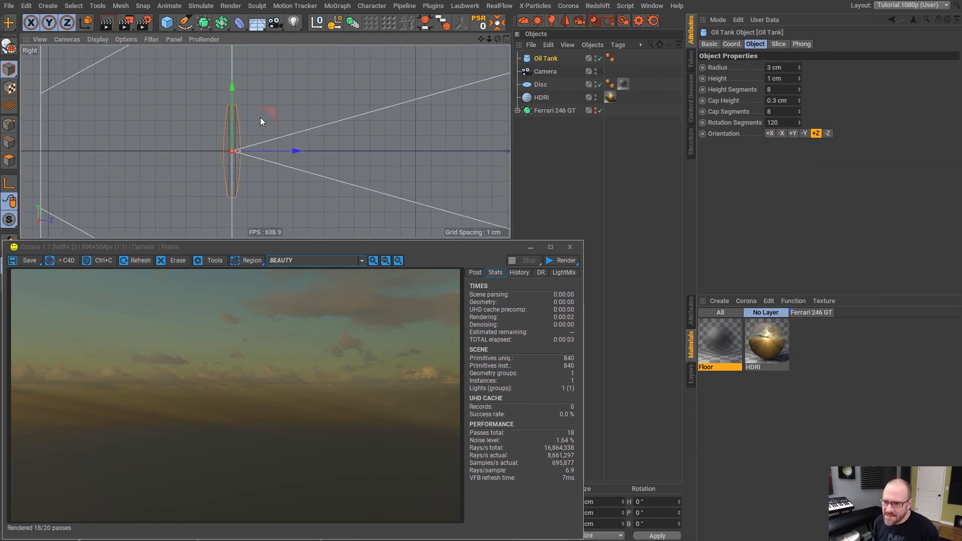
{"action": "middle_click_drag", "start_coordinate": [244, 124], "coordinate": [318, 84], "text": "alt"}
{"action": "right_click_drag", "start_coordinate": [320, 87], "coordinate": [345, 85], "text": "alt"}
{"action": "middle_click_drag", "start_coordinate": [347, 87], "coordinate": [293, 96], "text": "alt"}
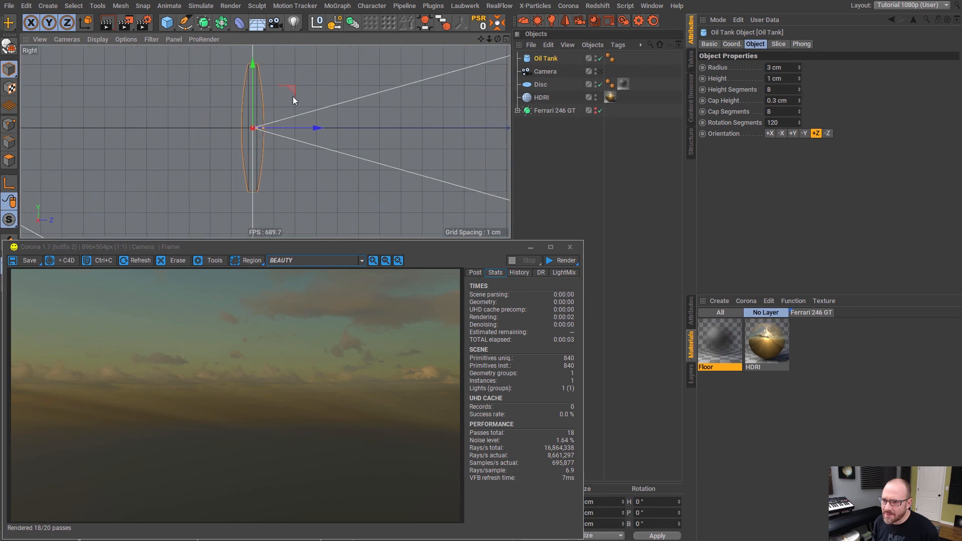
{"action": "right_click_drag", "start_coordinate": [272, 106], "coordinate": [290, 101], "text": "alt"}
{"action": "middle_click_drag", "start_coordinate": [308, 86], "coordinate": [320, 88], "text": "alt"}
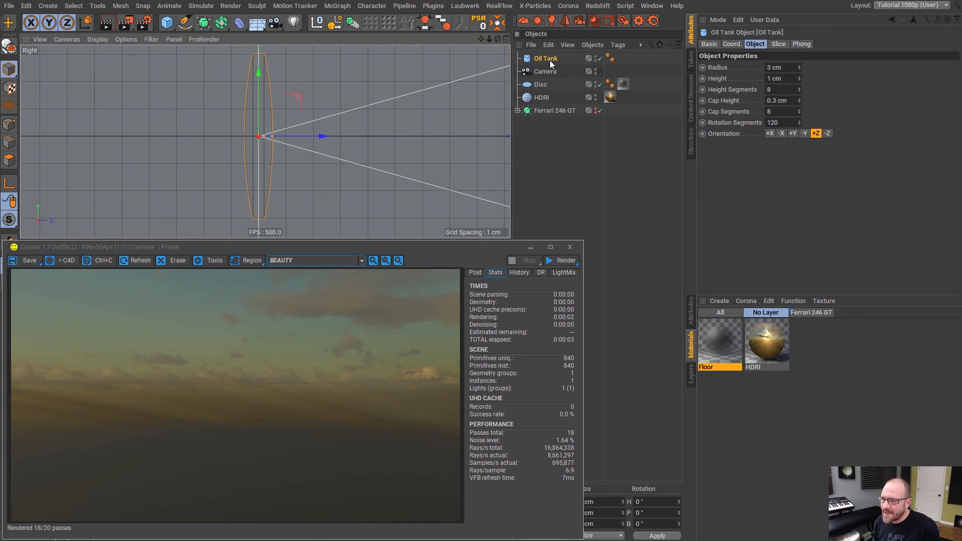
{"action": "left_click_drag", "start_coordinate": [553, 71], "coordinate": [553, 72]}
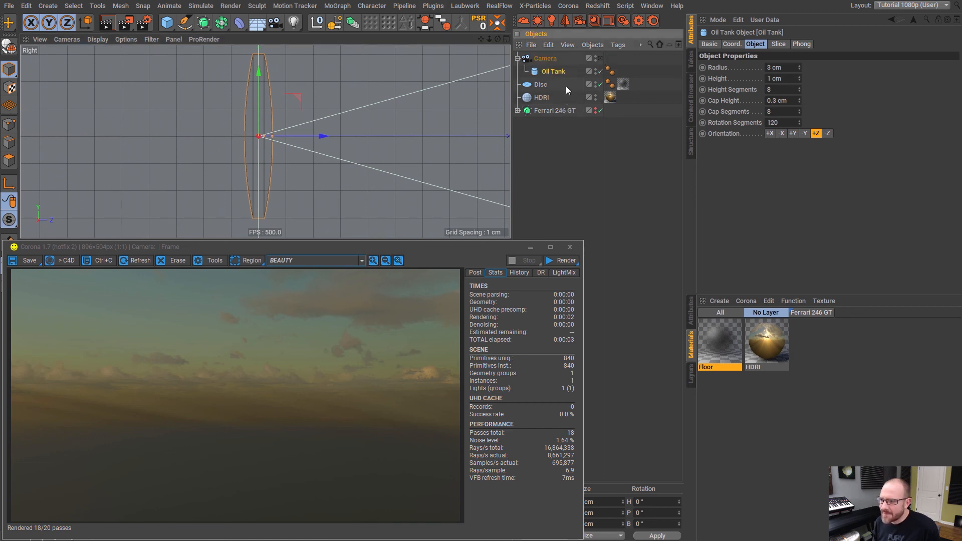
{"action": "left_click_drag", "start_coordinate": [304, 136], "coordinate": [323, 136]}
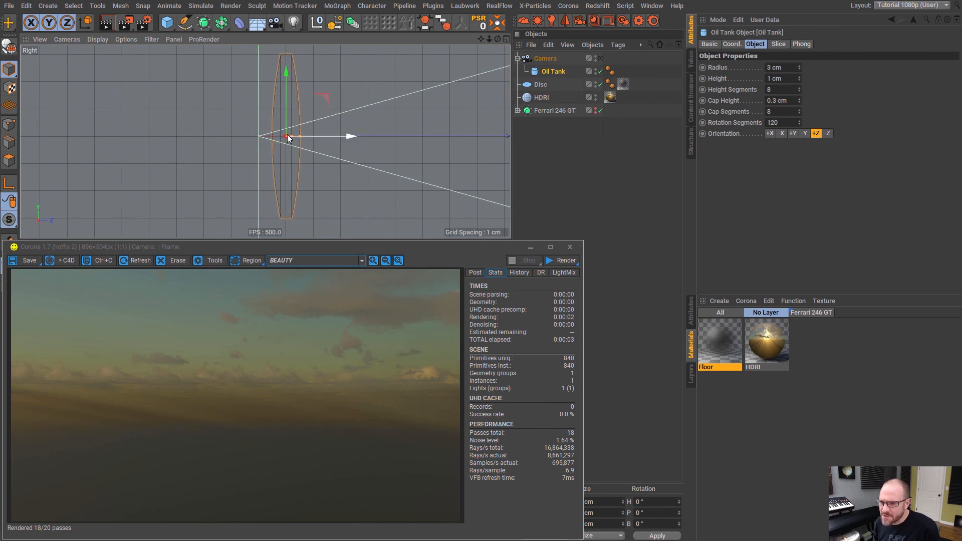
- Check the gap between the Oil Tank and the camera's origin, and nudge the Oil Tank slightly back along Z towards the camera
{"action": "scroll", "coordinate": [261, 137], "scroll_direction": "up", "scroll_amount": 5}
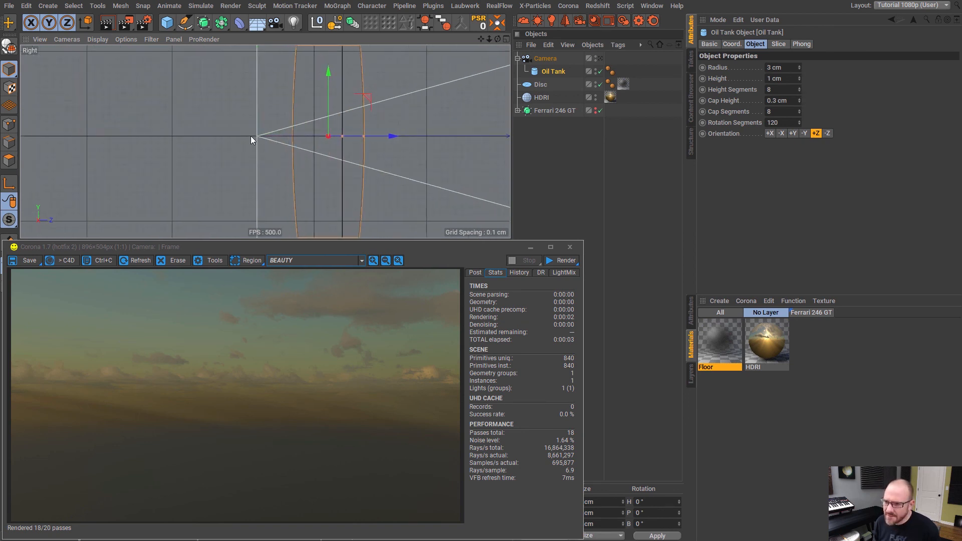
{"action": "right_click_drag", "start_coordinate": [261, 135], "coordinate": [401, 119], "text": "alt"}
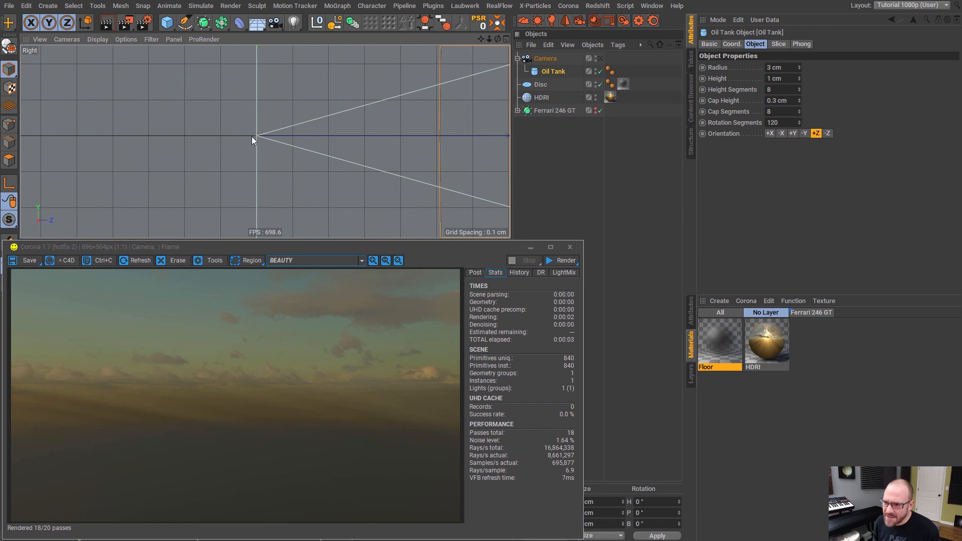
{"action": "right_click_drag", "start_coordinate": [257, 135], "coordinate": [359, 128], "text": "alt"}
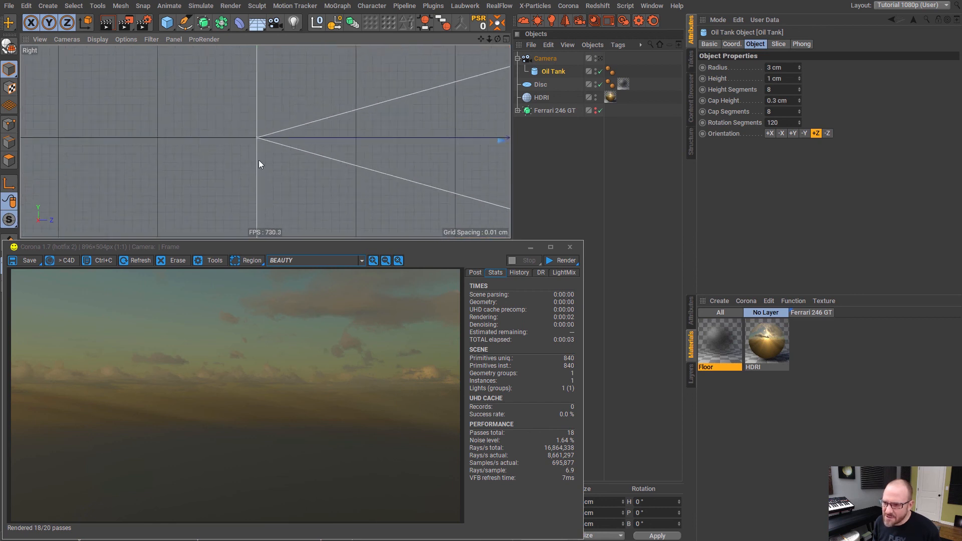
{"action": "right_click_drag", "start_coordinate": [249, 142], "coordinate": [112, 184], "text": "alt"}
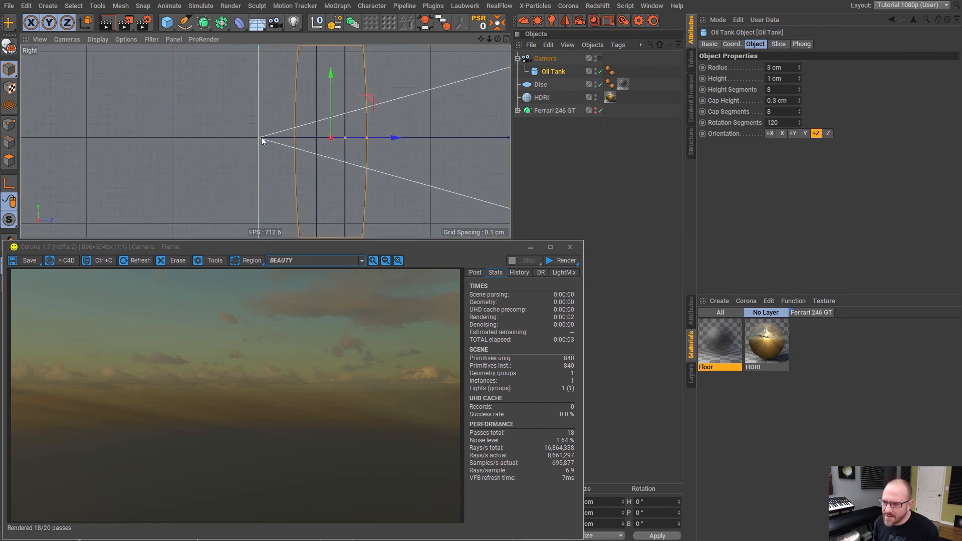
{"action": "right_click_drag", "start_coordinate": [260, 136], "coordinate": [323, 119], "text": "alt"}
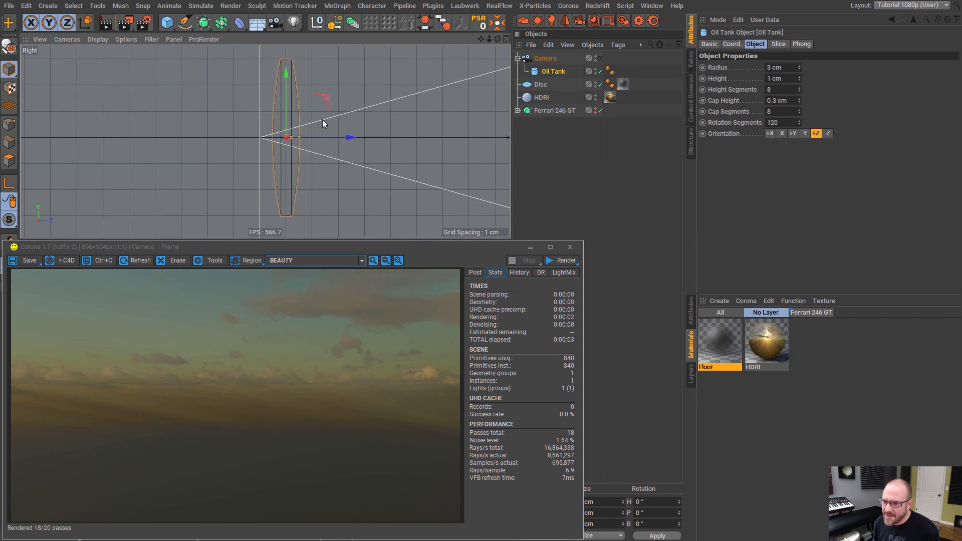
{"action": "mouse_move", "coordinate": [262, 140]}
{"action": "right_mouse_down", "text": "alt"}
{"action": "mouse_move", "coordinate": [296, 136]}
{"action": "mouse_move", "coordinate": [267, 137]}
{"action": "right_mouse_up", "text": "alt"}
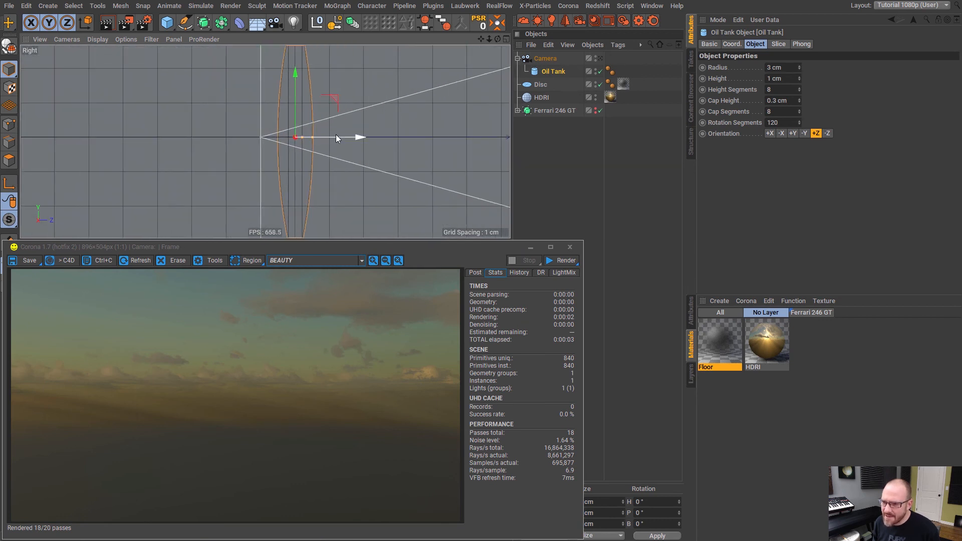
{"action": "left_click_drag", "start_coordinate": [335, 136], "coordinate": [330, 137]}
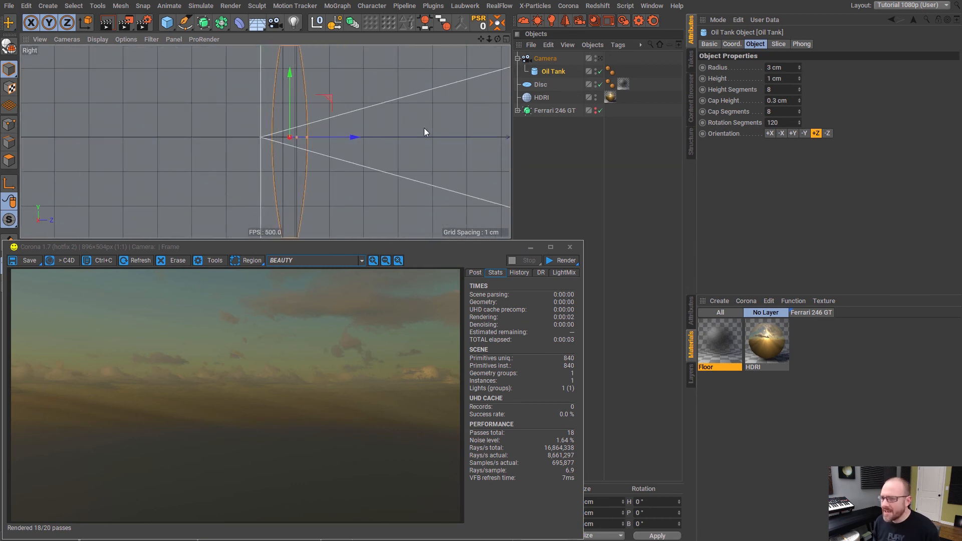
- Look through the Camera in the perspective view and scale the Oil Tank down uniformly to a radius of about 1.82 cm
{"action": "key", "text": "F1"}
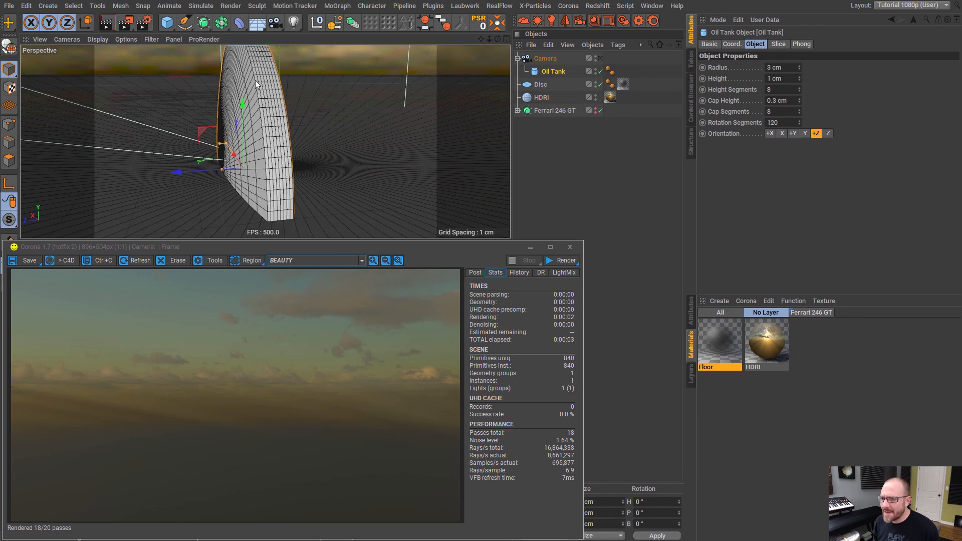
{"action": "left_click", "coordinate": [601, 58]}
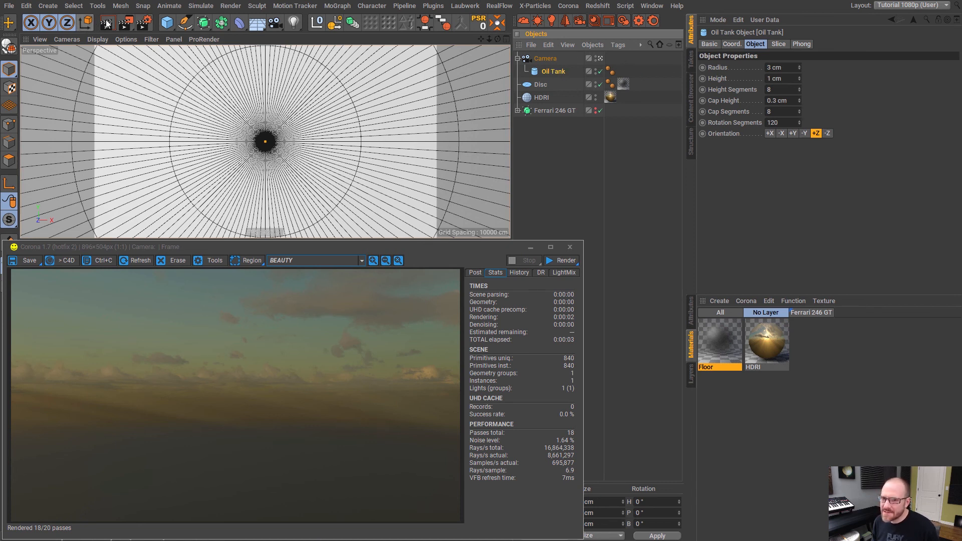
{"action": "left_click", "coordinate": [86, 22]}
{"action": "left_click_drag", "start_coordinate": [98, 22], "coordinate": [218, 23]}
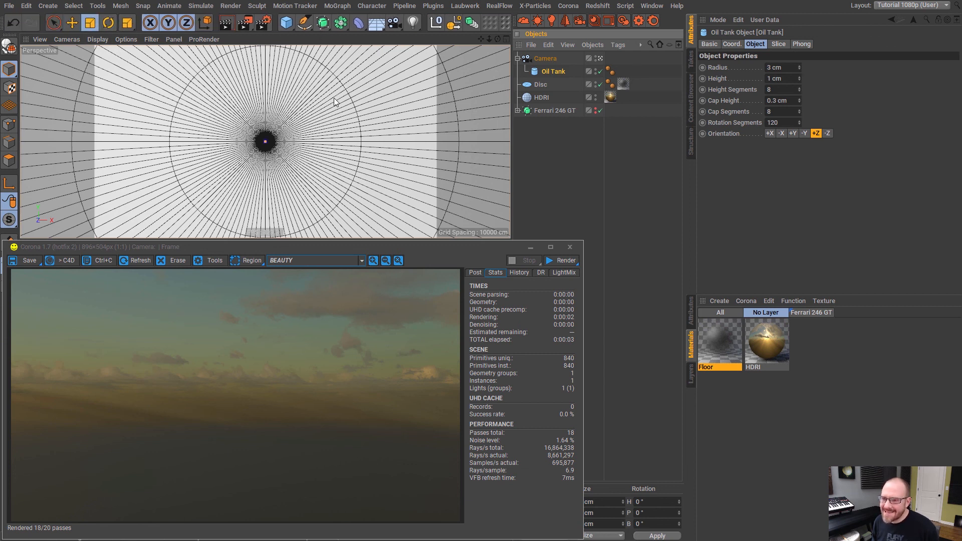
{"action": "left_click_drag", "start_coordinate": [335, 101], "coordinate": [217, 181]}
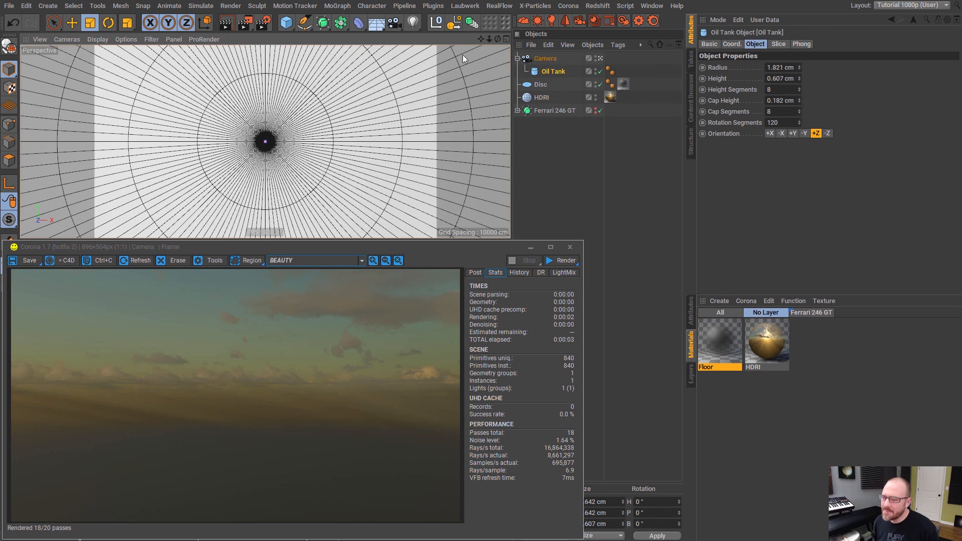
{"action": "left_click", "coordinate": [556, 156]}
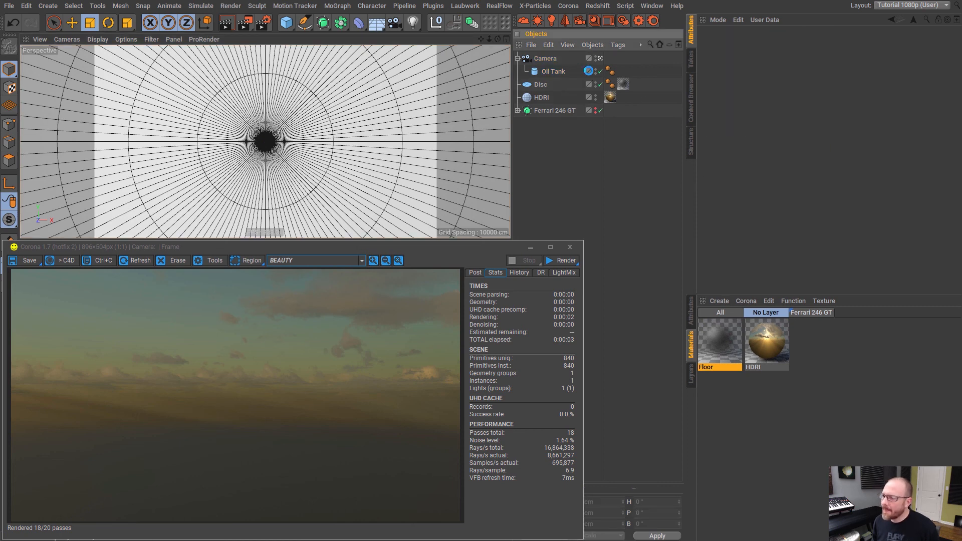
- Hide the Oil Tank in both viewport and render, and make the Ferrari 246 GT visible again
{"action": "left_click", "coordinate": [596, 70]}
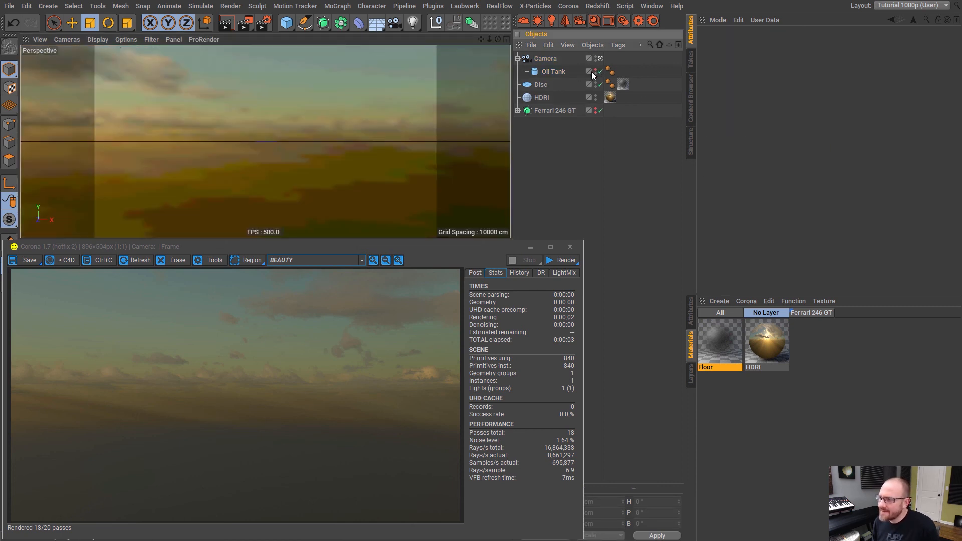
{"action": "right_click", "coordinate": [557, 71]}
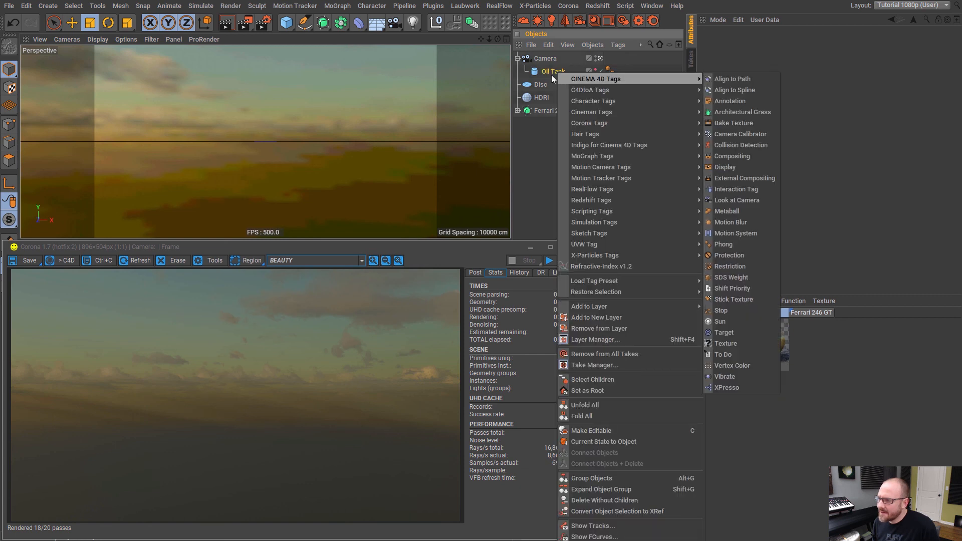
{"action": "key", "text": "Escape"}
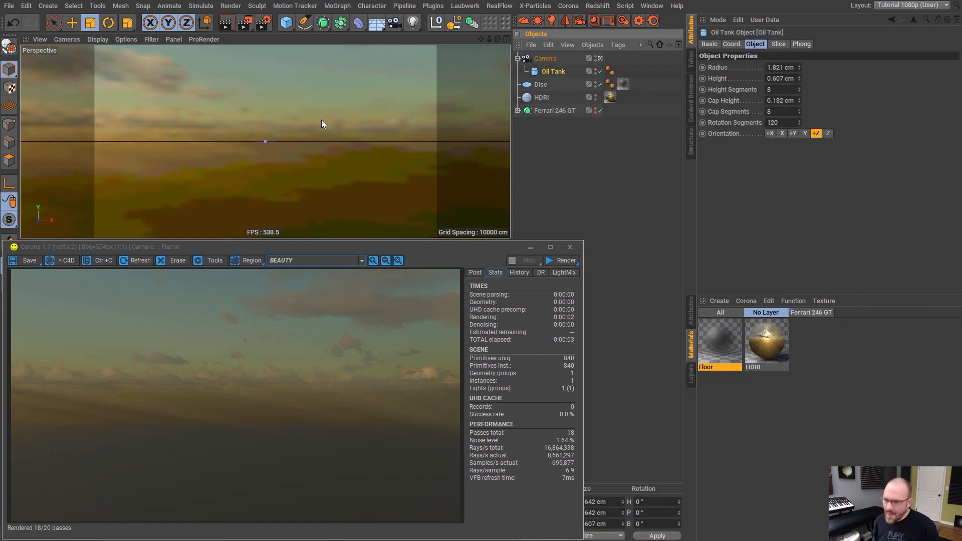
{"action": "left_click", "coordinate": [597, 110]}
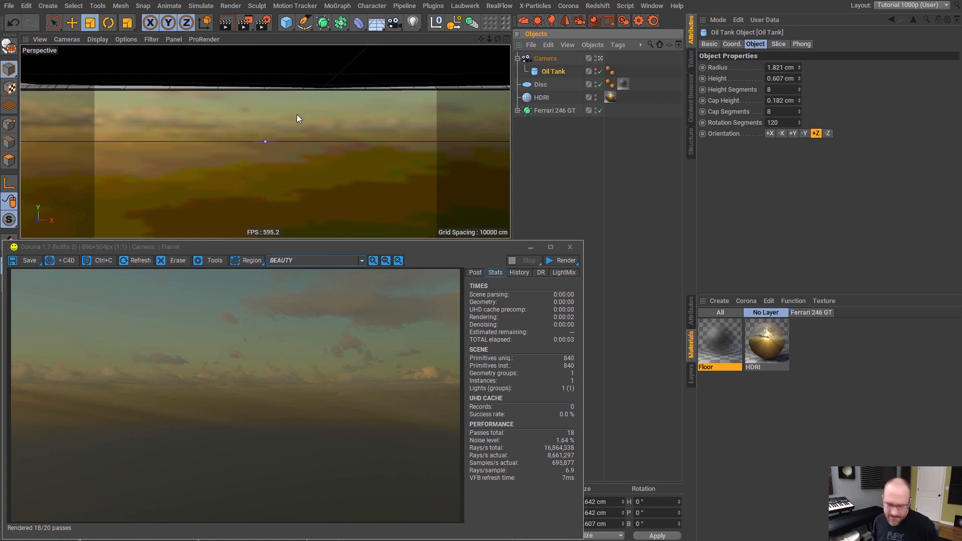
- Frame the whole Ferrari through the Camera in a low front three-quarter view, with the viewport display set to Gouraud Shading
{"action": "left_click_drag", "start_coordinate": [338, 89], "coordinate": [324, 102], "text": "alt"}
{"action": "right_click_drag", "start_coordinate": [324, 101], "coordinate": [160, 148], "text": "alt"}
{"action": "middle_click_drag", "start_coordinate": [321, 88], "coordinate": [266, 142], "text": "alt"}
{"action": "left_click_drag", "start_coordinate": [266, 142], "coordinate": [248, 138], "text": "alt"}
{"action": "right_click_drag", "start_coordinate": [247, 138], "coordinate": [316, 120], "text": "alt"}
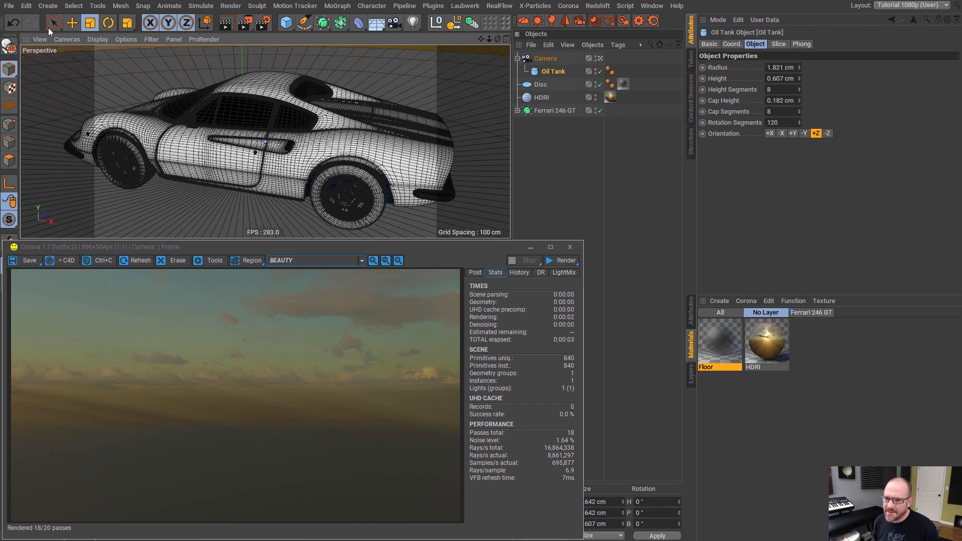
{"action": "left_click", "coordinate": [99, 41]}
{"action": "left_click", "coordinate": [137, 65]}
{"action": "left_click_drag", "start_coordinate": [235, 157], "coordinate": [269, 137], "text": "alt"}
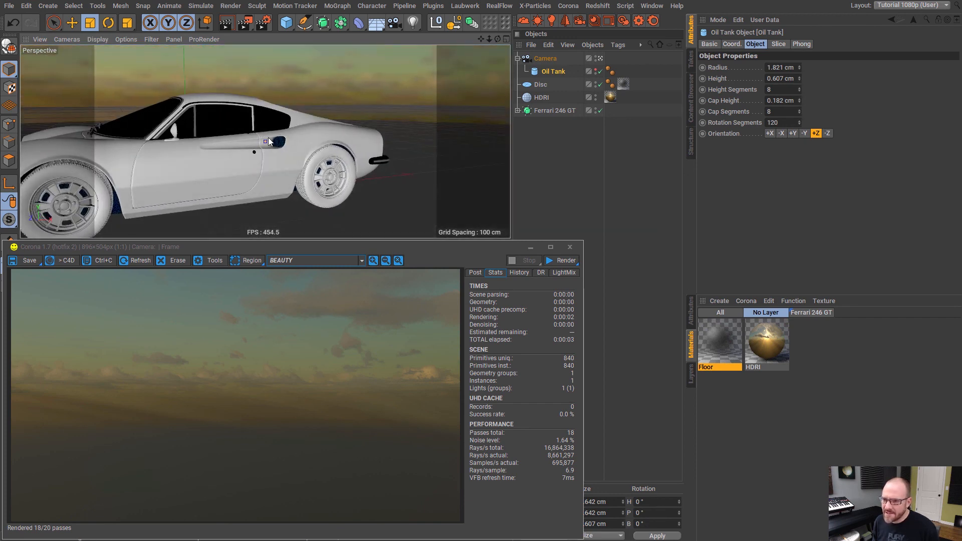
{"action": "middle_click_drag", "start_coordinate": [269, 137], "coordinate": [298, 128], "text": "alt"}
{"action": "right_click_drag", "start_coordinate": [298, 128], "coordinate": [283, 137], "text": "alt"}
{"action": "mouse_move", "coordinate": [282, 138]}
{"action": "left_mouse_down", "text": "alt"}
{"action": "mouse_move", "coordinate": [299, 132]}
{"action": "mouse_move", "coordinate": [290, 138]}
{"action": "mouse_move", "coordinate": [301, 145]}
{"action": "left_mouse_up", "text": "alt"}
{"action": "left_click", "coordinate": [568, 164]}
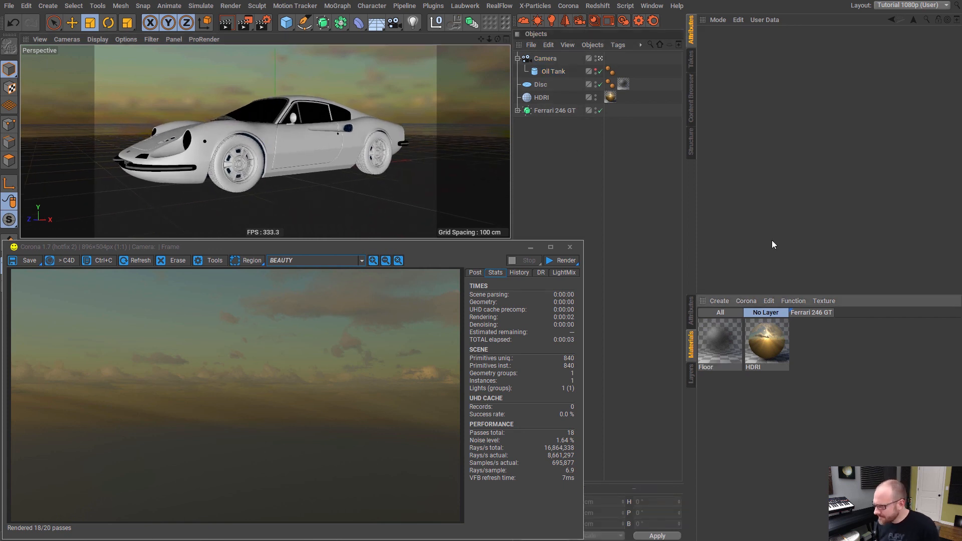
- Create a new Corona material and disable its Diffuse channel
{"action": "left_click", "coordinate": [746, 301]}
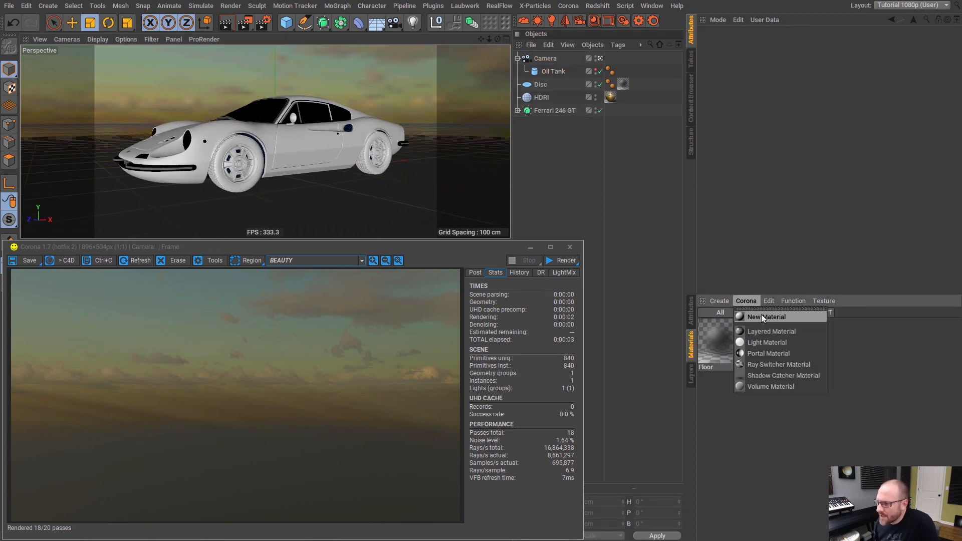
{"action": "left_click", "coordinate": [762, 316]}
{"action": "left_click", "coordinate": [715, 44]}
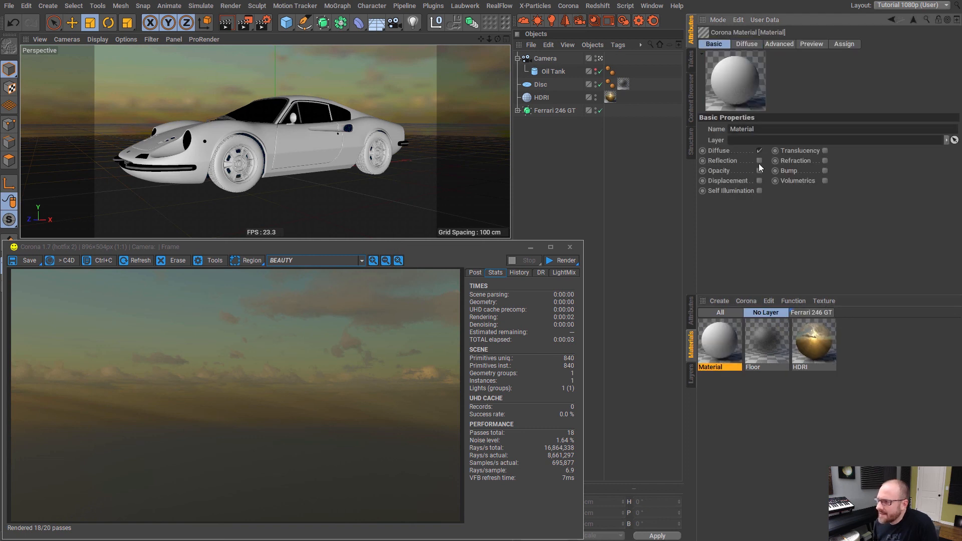
{"action": "left_click", "coordinate": [760, 150]}
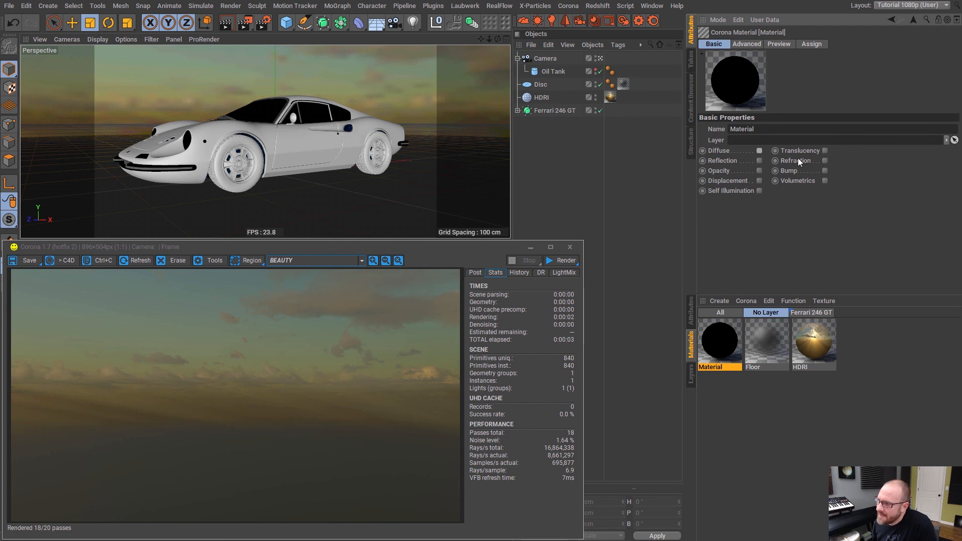
- Enable refraction on the new material and turn on dispersion with an Abbe number of 20
{"action": "left_click", "coordinate": [825, 161]}
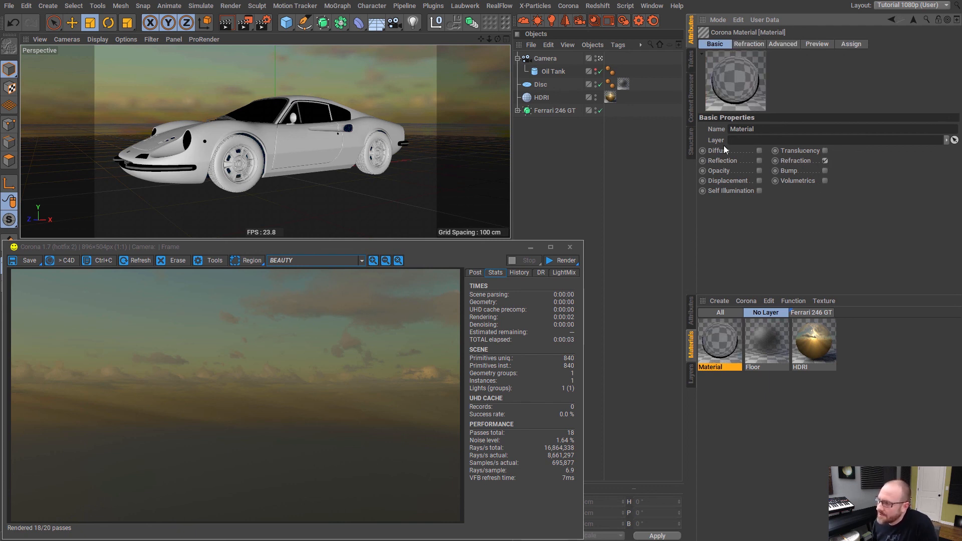
{"action": "left_click", "coordinate": [752, 43]}
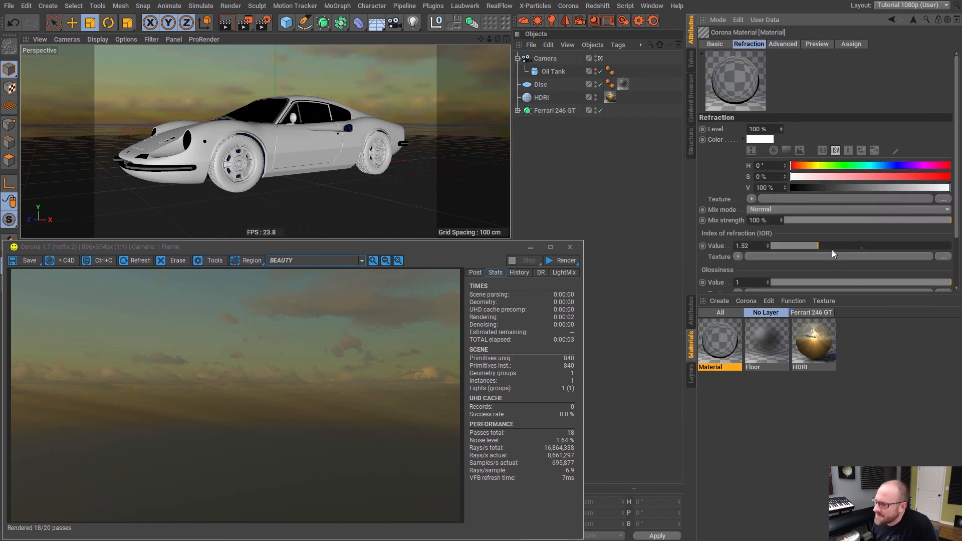
{"action": "scroll", "coordinate": [852, 216], "scroll_direction": "down", "scroll_amount": 3}
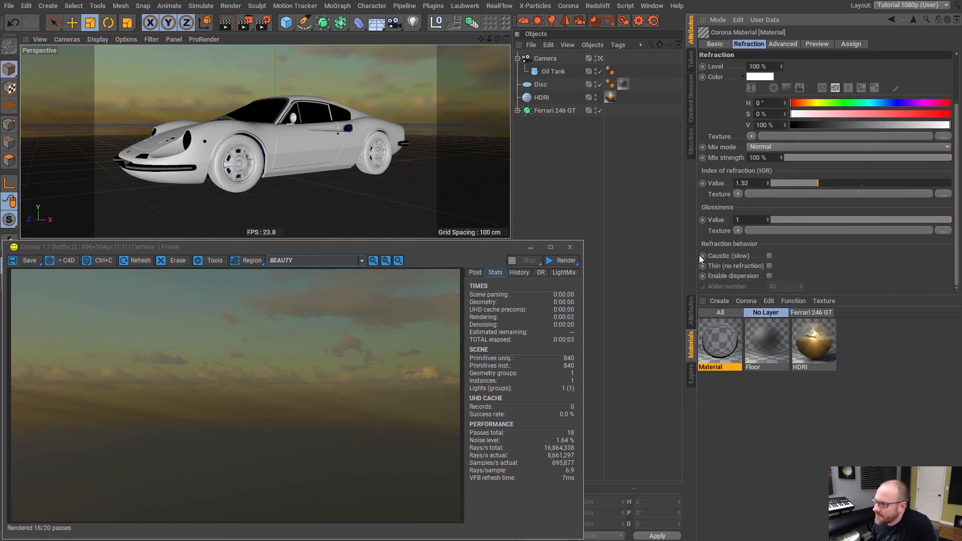
{"action": "left_click", "coordinate": [770, 275]}
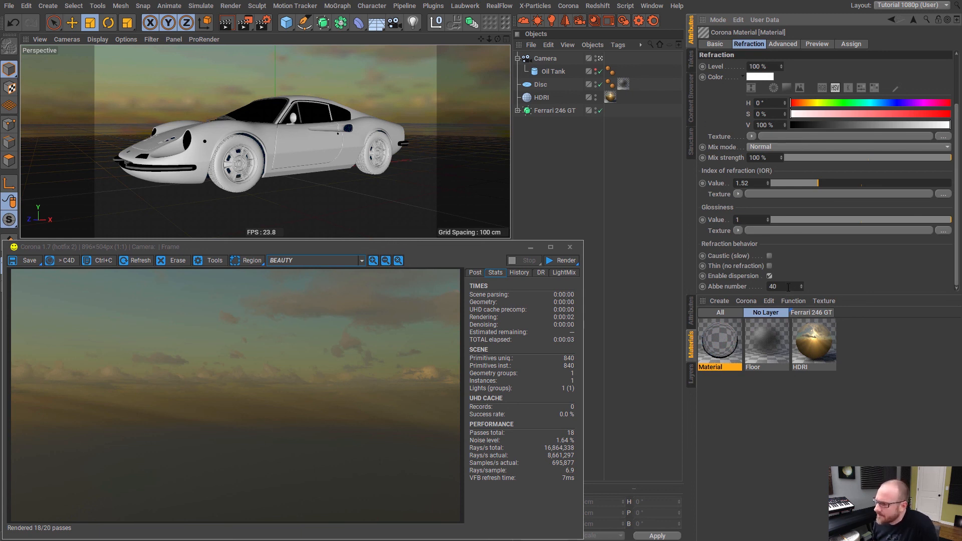
{"action": "key", "text": "Return"}
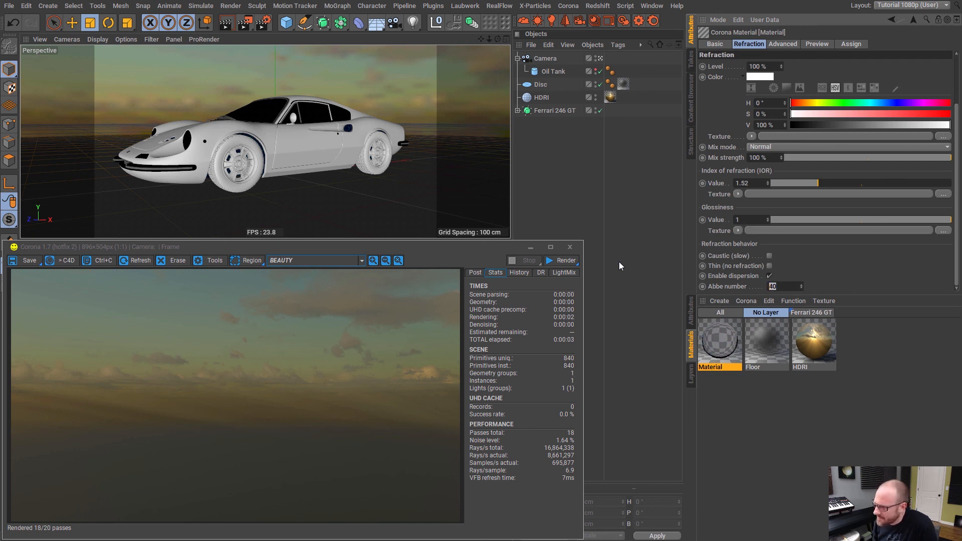
{"action": "type", "text": "20"}
{"action": "key", "text": "Return"}
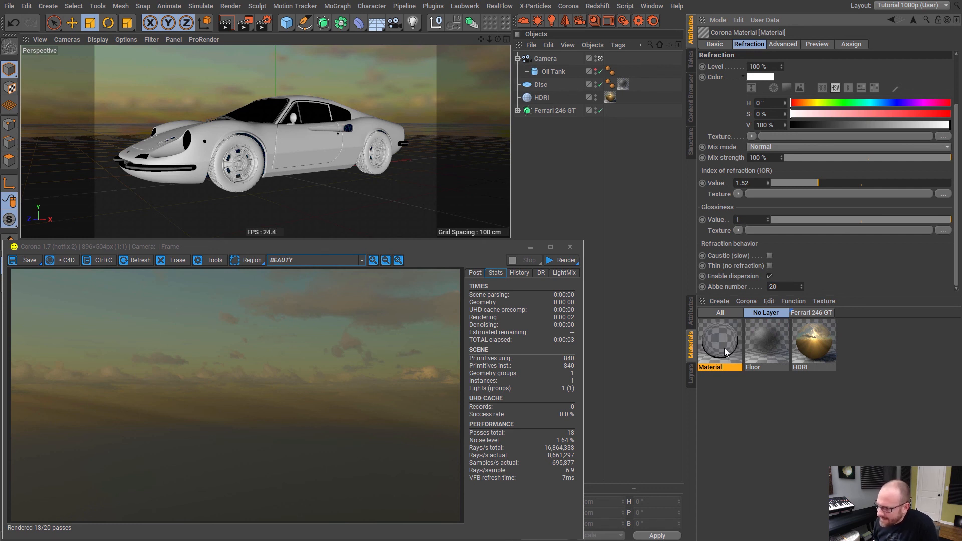
- Apply the new refractive material to the Oil Tank and rename the object Lens
{"action": "left_click_drag", "start_coordinate": [557, 70], "coordinate": [559, 71]}
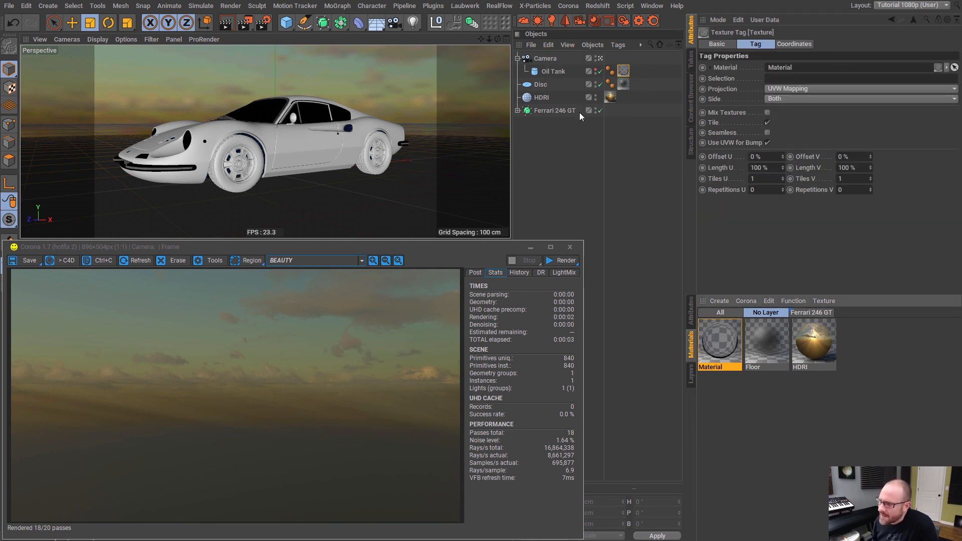
{"action": "double_click", "coordinate": [556, 71]}
{"action": "type", "text": "Lens"}
{"action": "key", "text": "Return"}
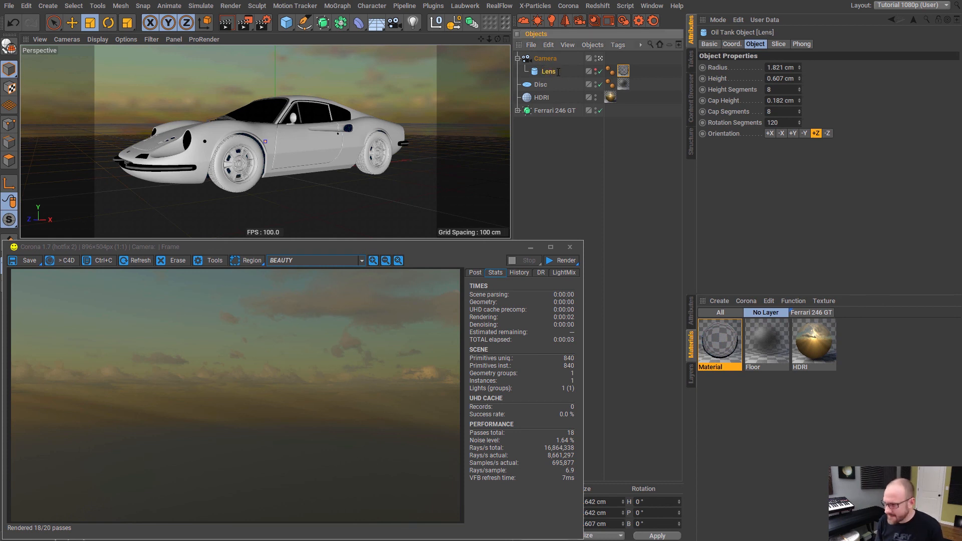
- Rename the refractive material Lens Glass
{"action": "left_click", "coordinate": [722, 346]}
{"action": "double_click", "coordinate": [720, 370]}
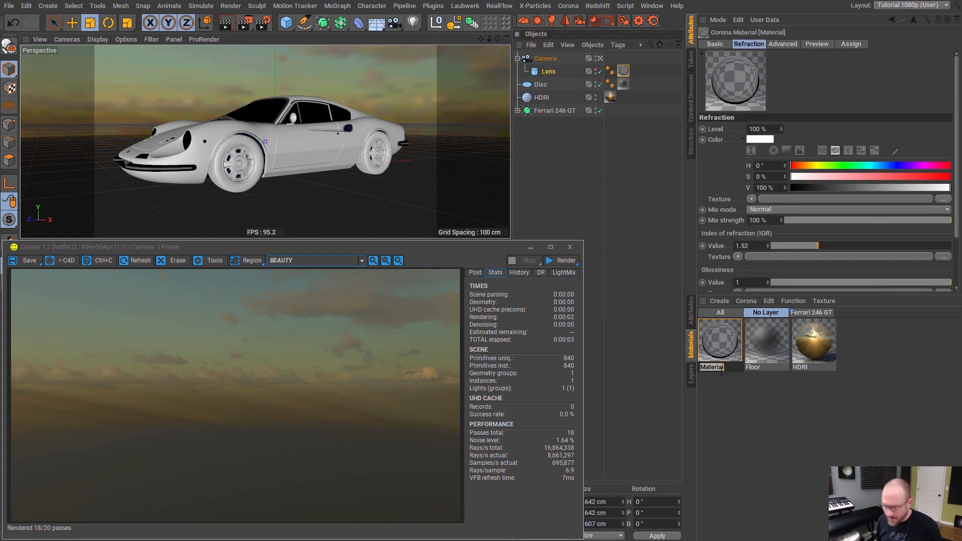
{"action": "type", "text": "Lens"}
{"action": "key", "text": "Return"}
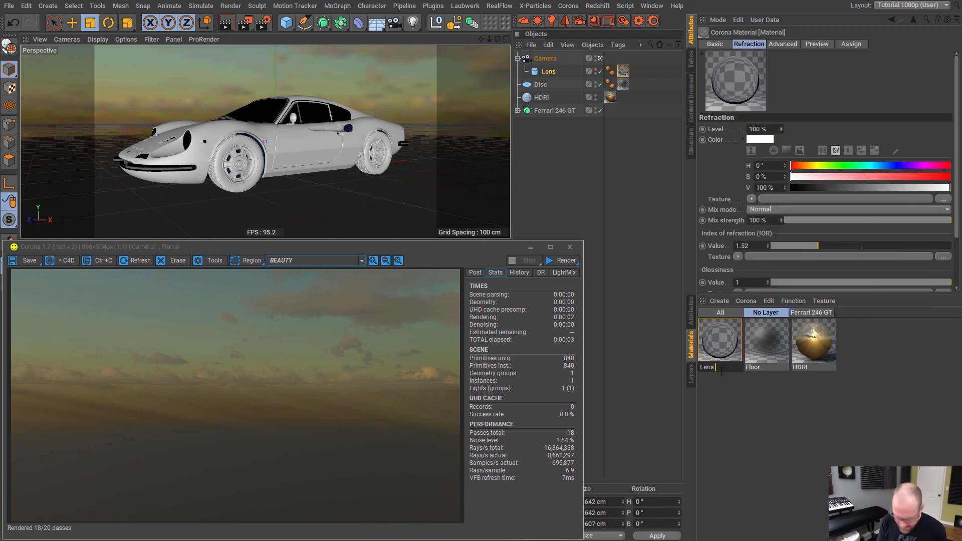
{"action": "type", "text": "Glass"}
{"action": "key", "text": "Return"}
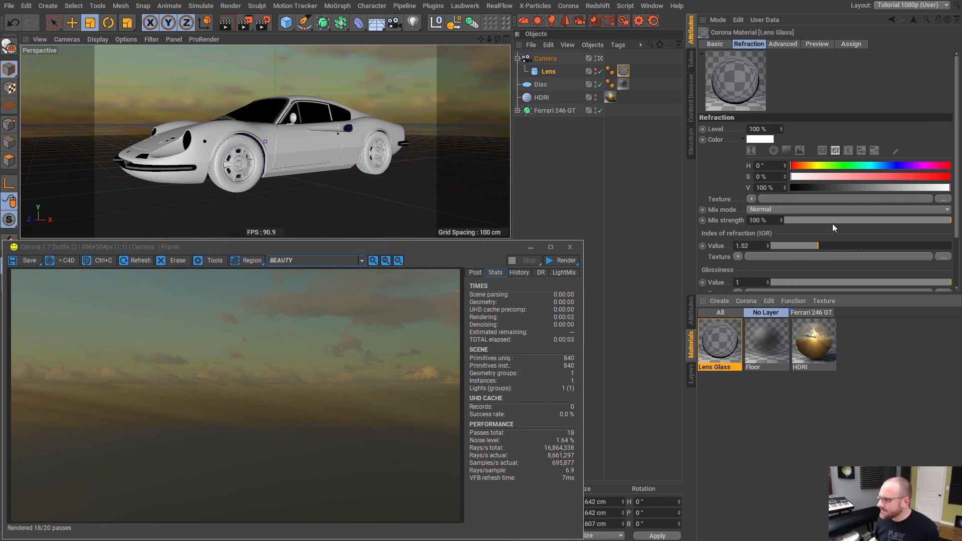
{"action": "left_click", "coordinate": [778, 425]}
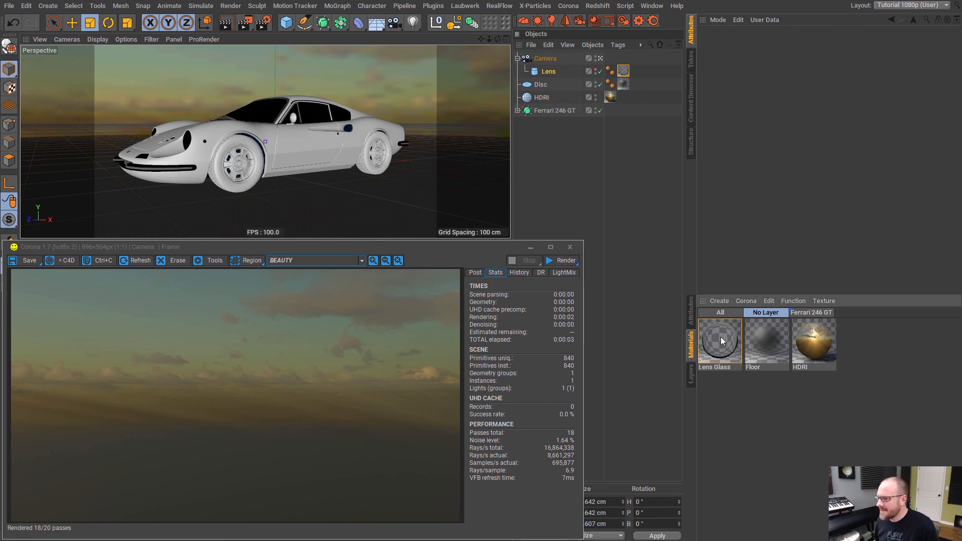
- Add a Corona Compositing tag to the Lens and make it unseen by reflections
{"action": "right_click", "coordinate": [550, 71]}
{"action": "mouse_move", "coordinate": [590, 77]}
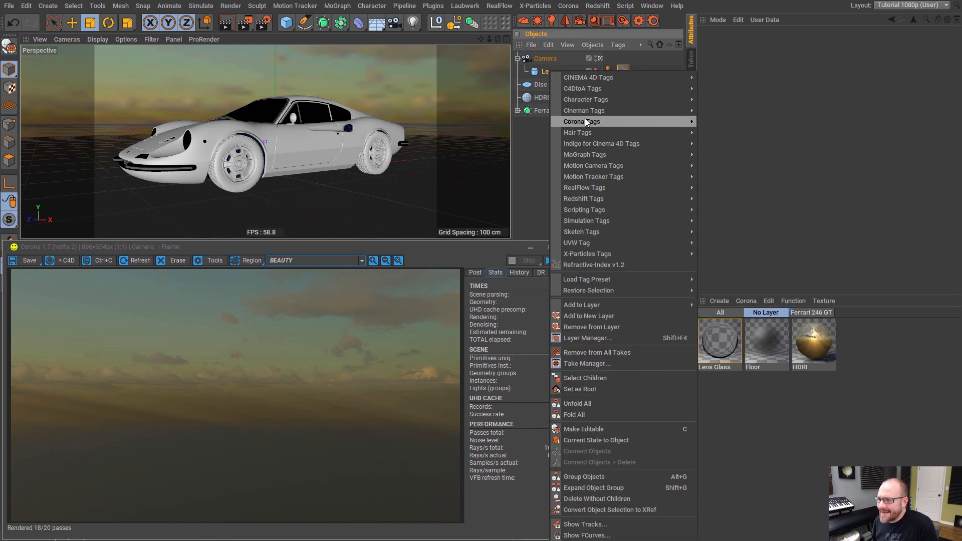
{"action": "mouse_move", "coordinate": [585, 121]}
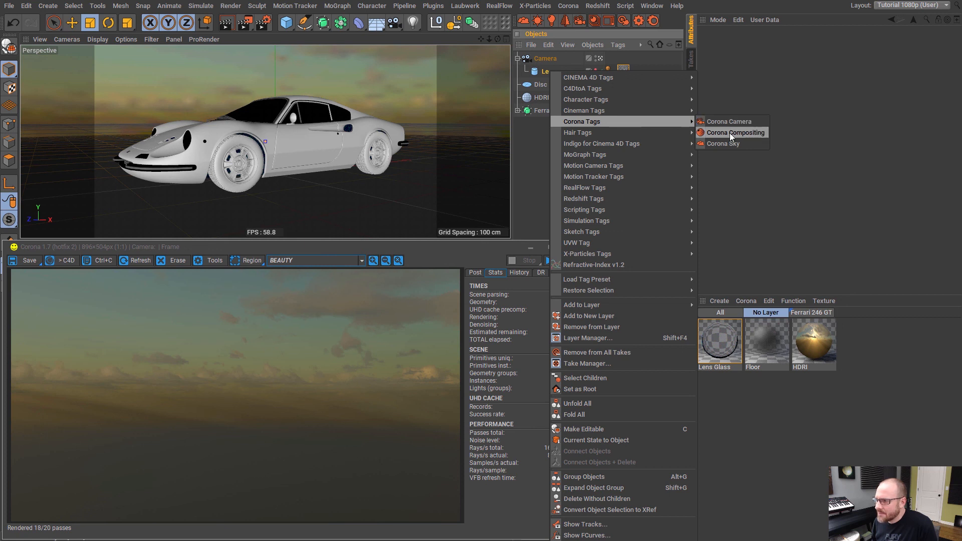
{"action": "left_click", "coordinate": [731, 133]}
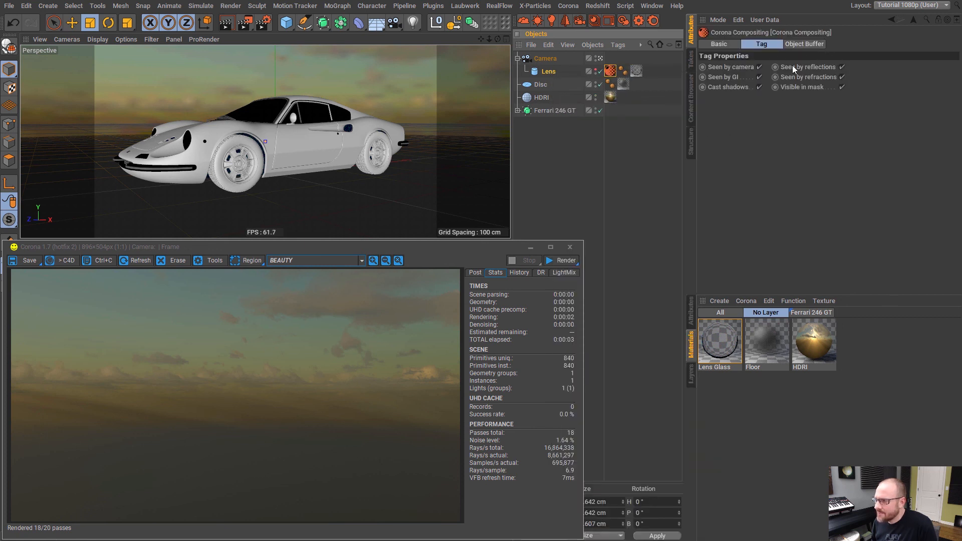
{"action": "left_click", "coordinate": [843, 67]}
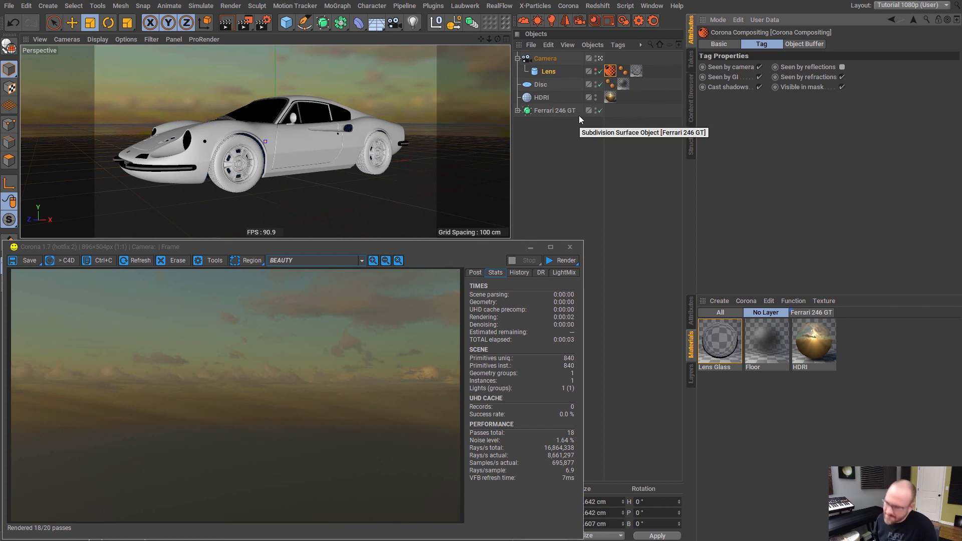
- Replace the finished render window with a new Corona interactive render and orbit the Camera slightly around the Ferrari
{"action": "left_click", "coordinate": [570, 131]}
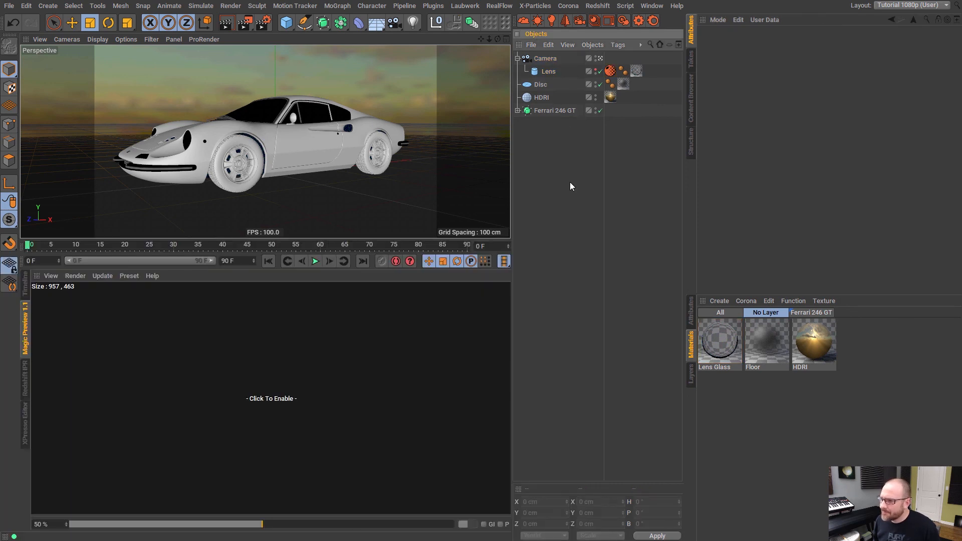
{"action": "left_click", "coordinate": [570, 247]}
{"action": "left_click", "coordinate": [624, 21]}
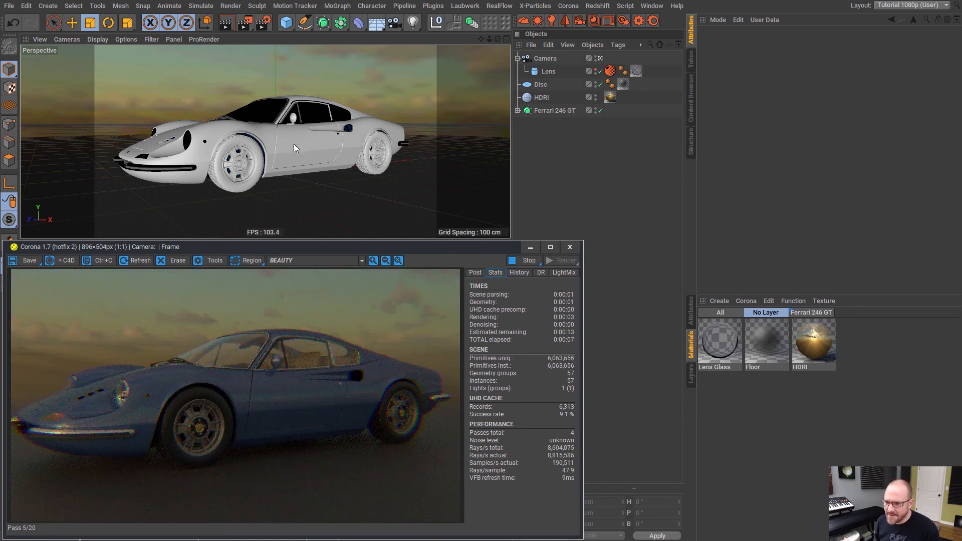
{"action": "left_click_drag", "start_coordinate": [294, 143], "coordinate": [306, 150], "text": "alt"}
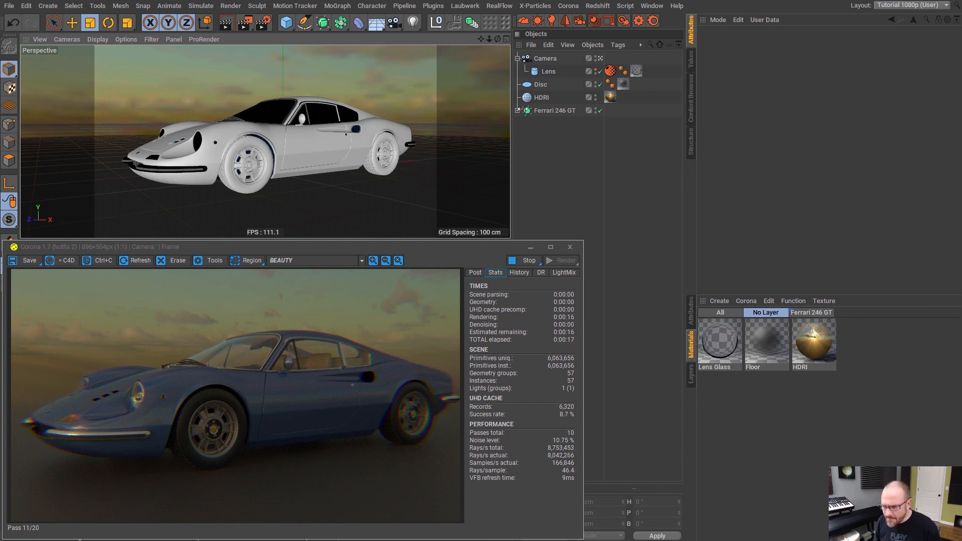
- Switch to the browser and examine the chromatic aberration reference photo and lens diagram, then return to Cinema 4D
{"action": "key", "text": "alt+Tab"}
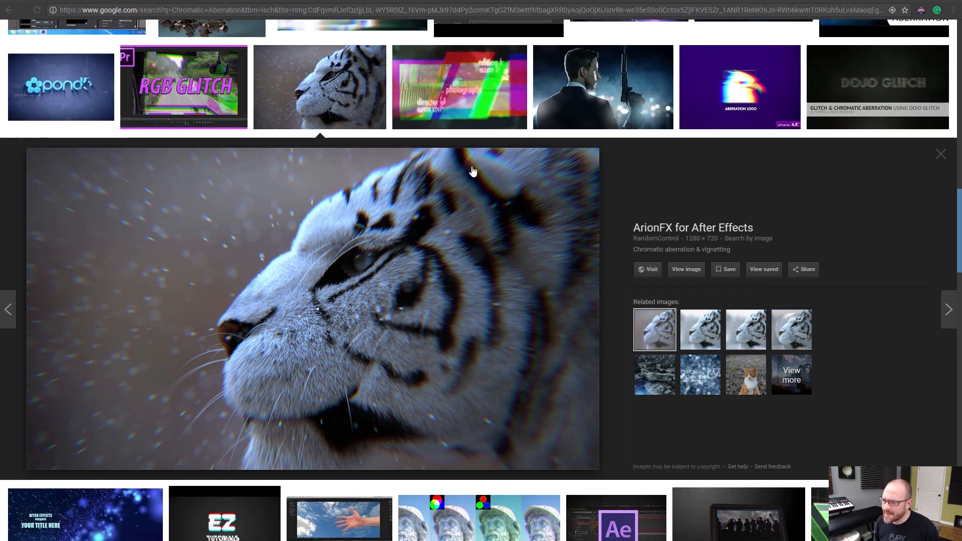
{"action": "left_click", "coordinate": [61, 1]}
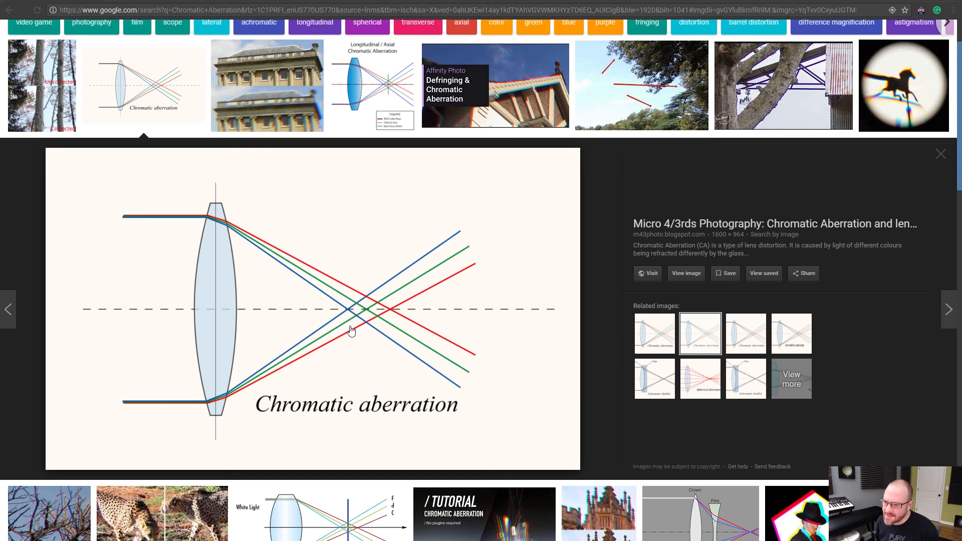
{"action": "left_click", "coordinate": [904, 1]}
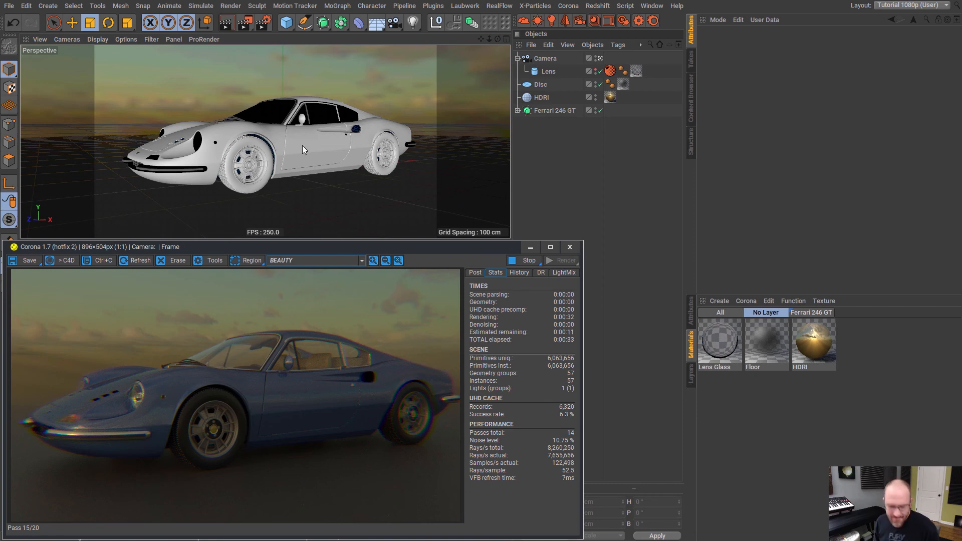
- Orbit the Camera to a low side view of the Ferrari and check the Lens's placement at the camera from above
{"action": "left_click_drag", "start_coordinate": [316, 146], "coordinate": [291, 145], "text": "alt"}
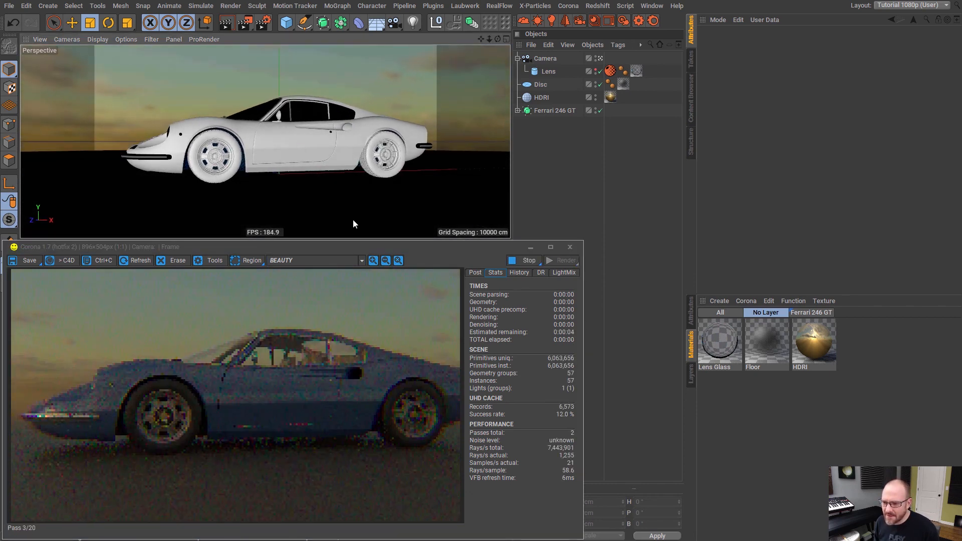
{"action": "key", "text": "F2"}
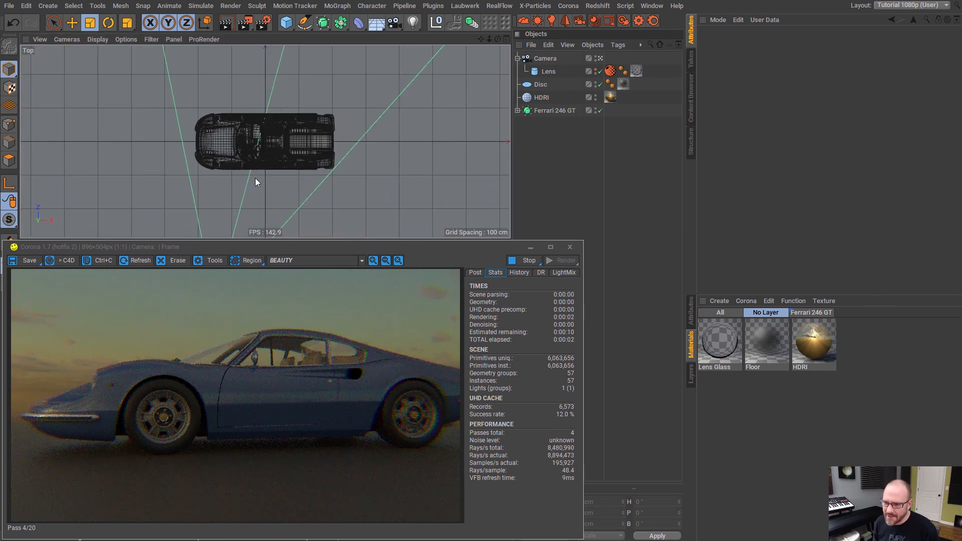
{"action": "middle_click_drag", "start_coordinate": [246, 207], "coordinate": [276, 99], "text": "alt"}
{"action": "right_click_drag", "start_coordinate": [246, 198], "coordinate": [321, 180], "text": "alt"}
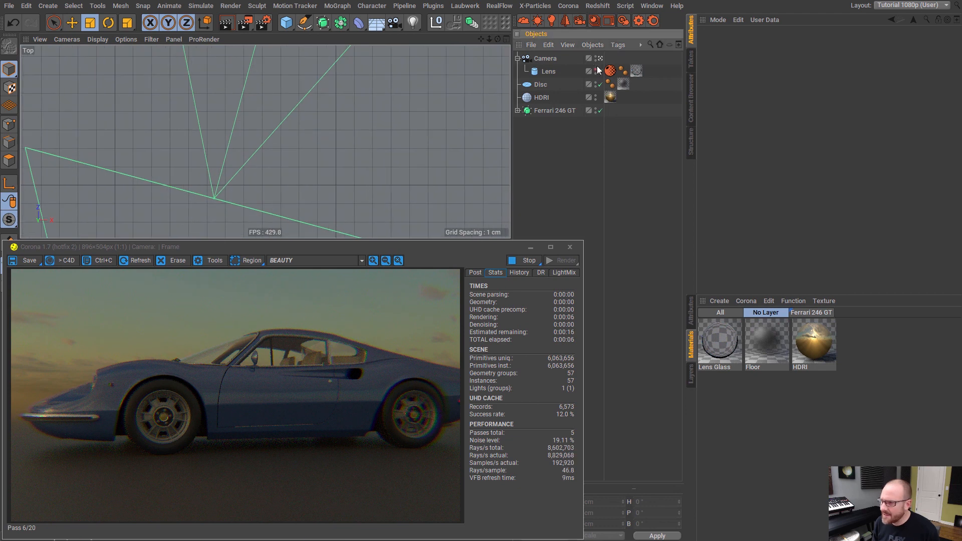
{"action": "left_click", "coordinate": [596, 70]}
{"action": "right_click_drag", "start_coordinate": [214, 189], "coordinate": [252, 172], "text": "alt"}
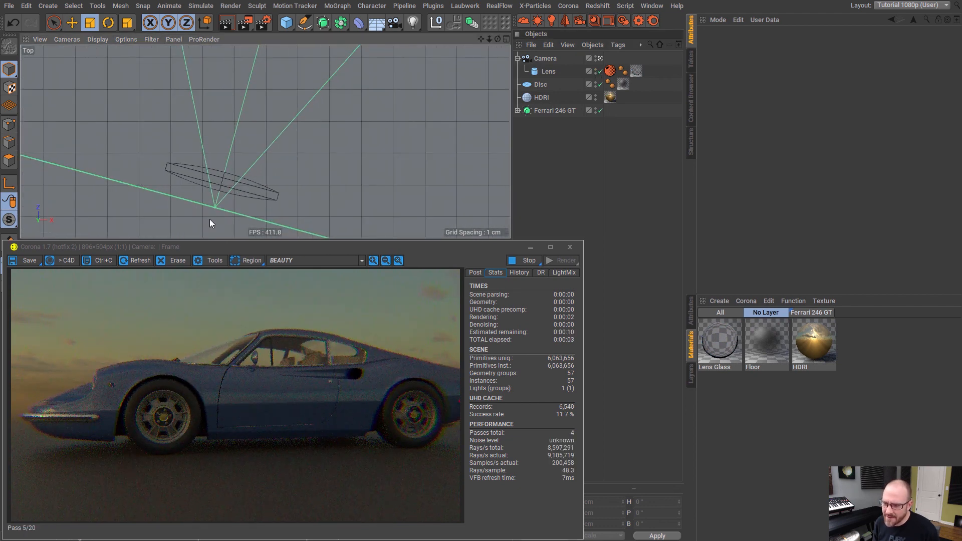
{"action": "left_click", "coordinate": [596, 69]}
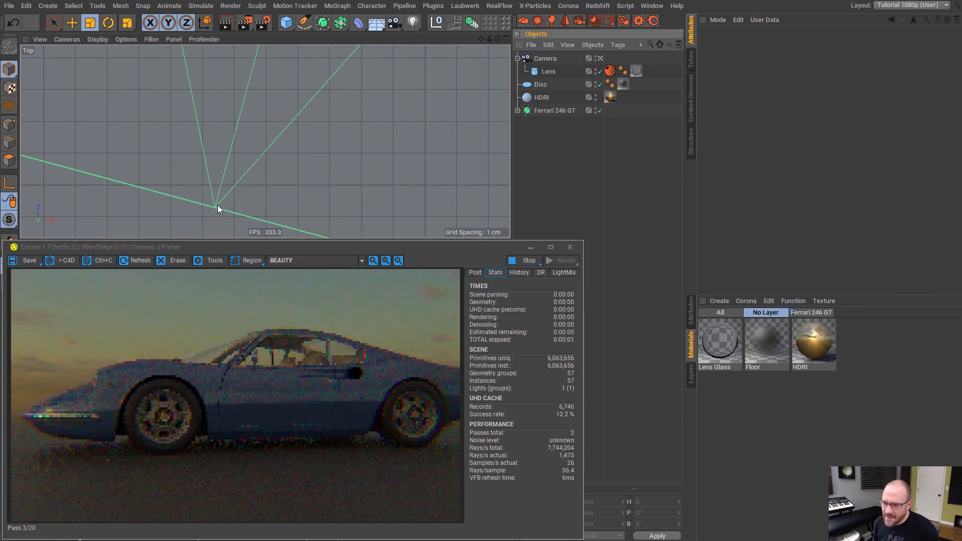
{"action": "key", "text": "F1"}
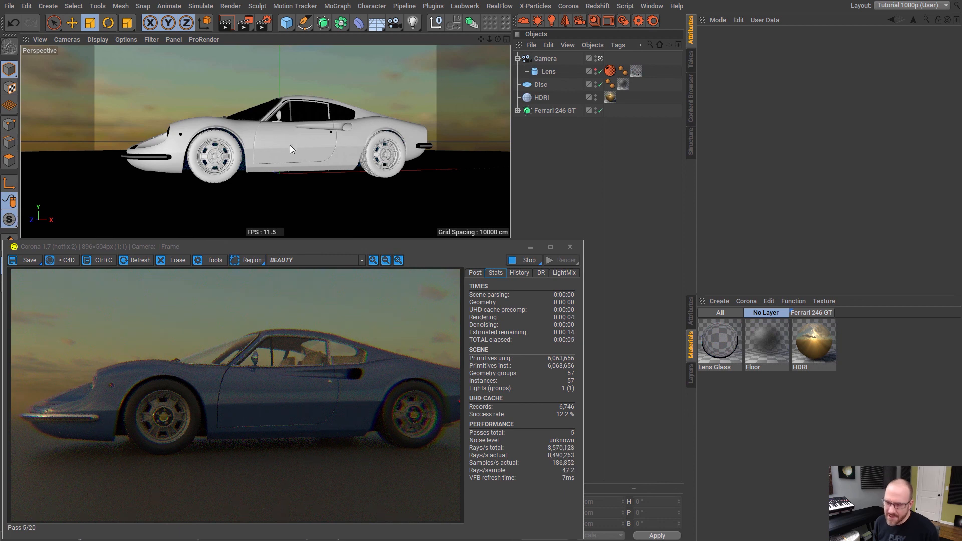
- Set the Camera's focal length to 50 mm and reframe the whole Ferrari in the side view
{"action": "scroll", "coordinate": [290, 145], "scroll_direction": "down", "scroll_amount": 4}
{"action": "left_click", "coordinate": [547, 59]}
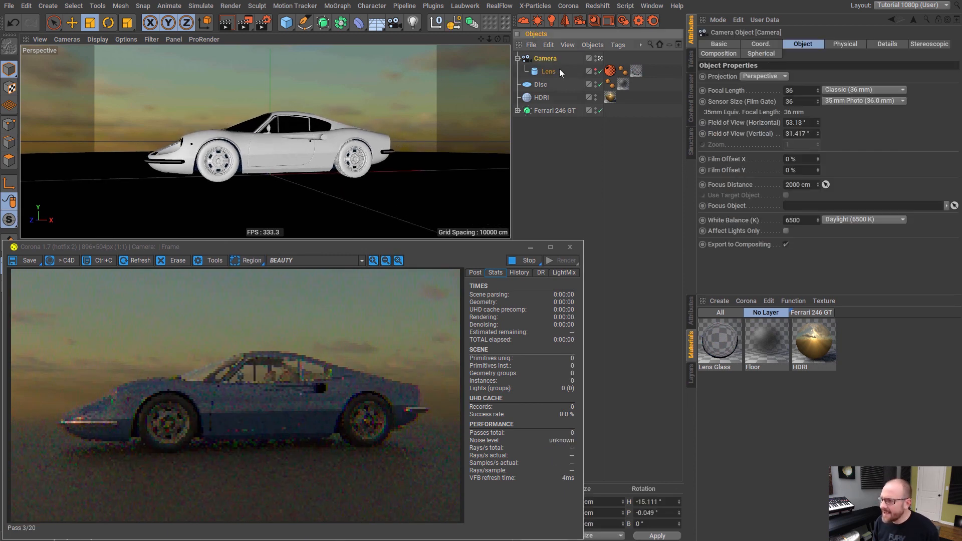
{"action": "type", "text": "50"}
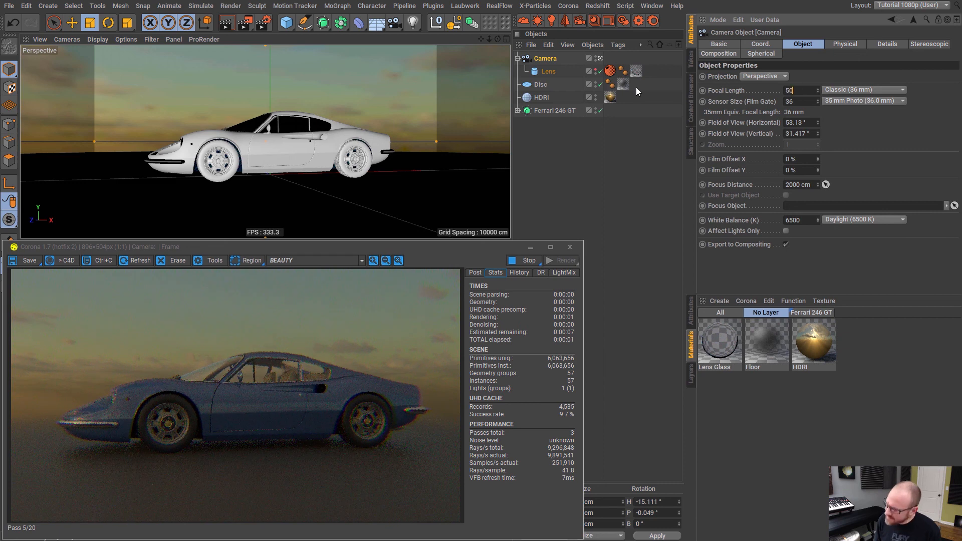
{"action": "key", "text": "Return"}
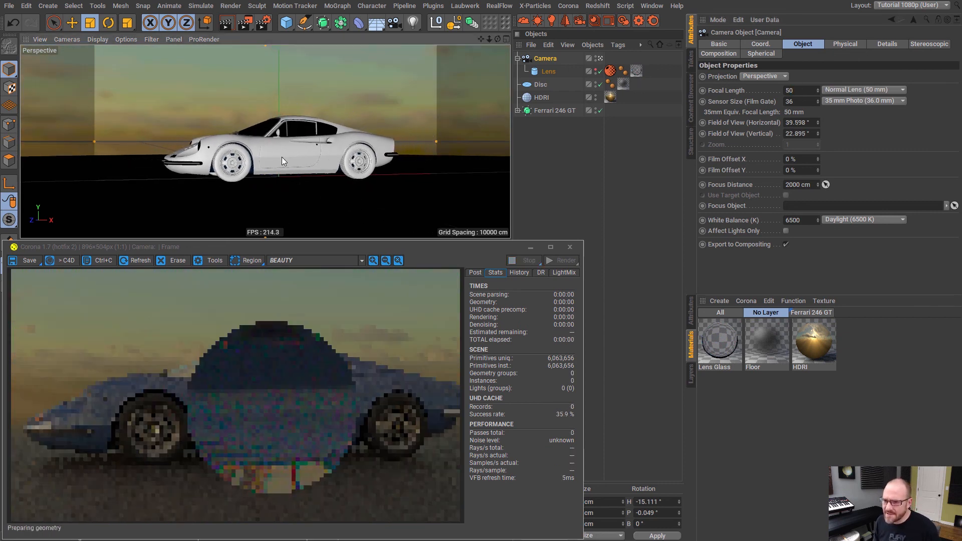
{"action": "scroll", "coordinate": [281, 154], "scroll_direction": "down", "scroll_amount": 3}
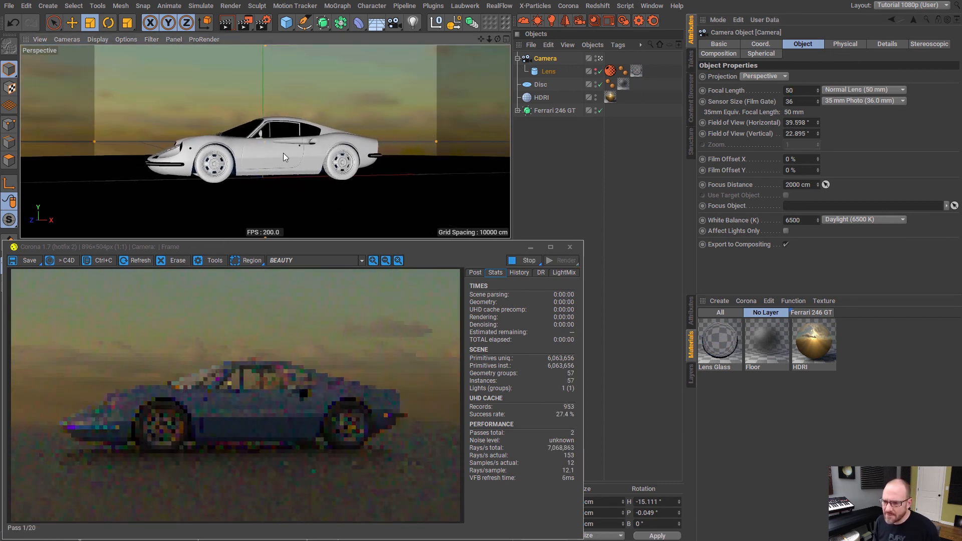
{"action": "scroll", "coordinate": [285, 153], "scroll_direction": "up", "scroll_amount": 2}
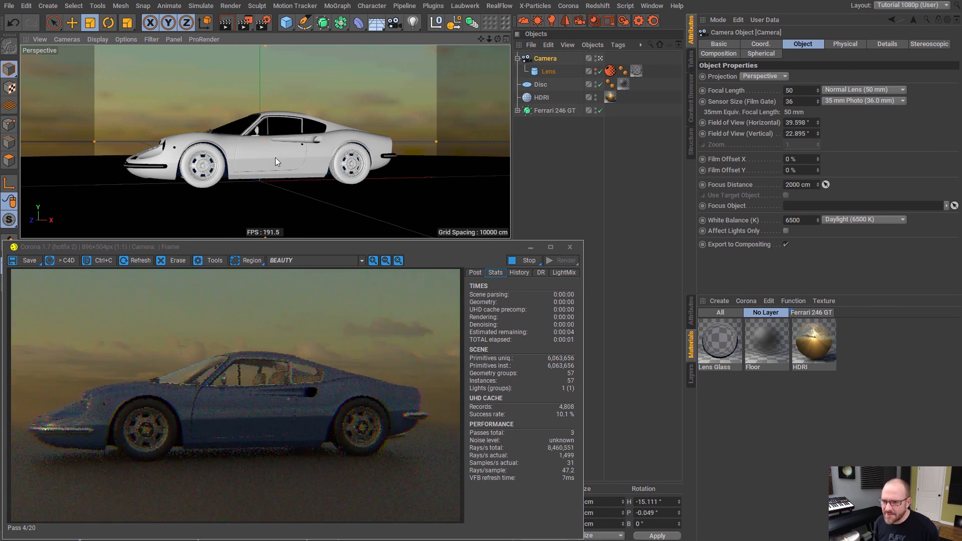
{"action": "middle_click_drag", "start_coordinate": [275, 157], "coordinate": [282, 159], "text": "alt"}
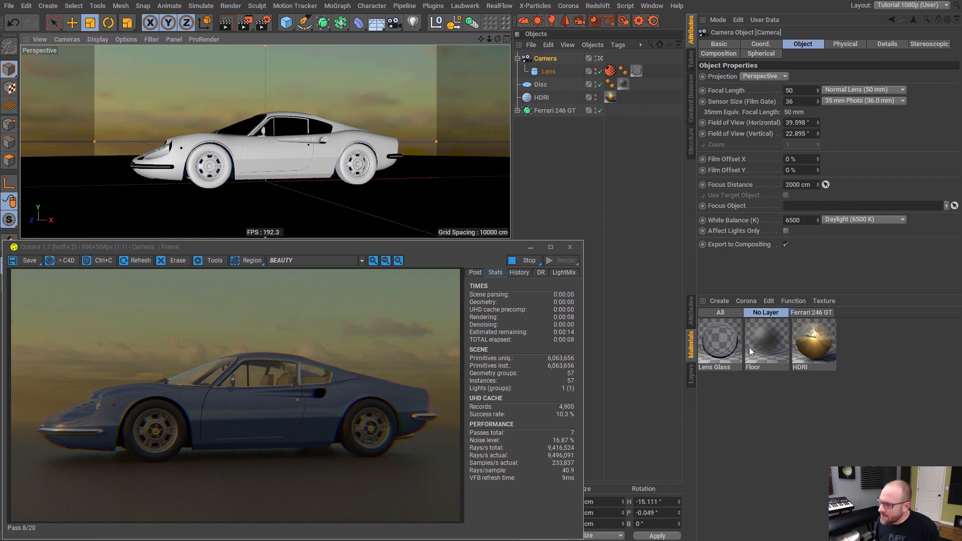
- Open the Lens Glass material's refraction settings down to the dispersion options and set the Abbe number to 65
{"action": "left_click", "coordinate": [729, 365]}
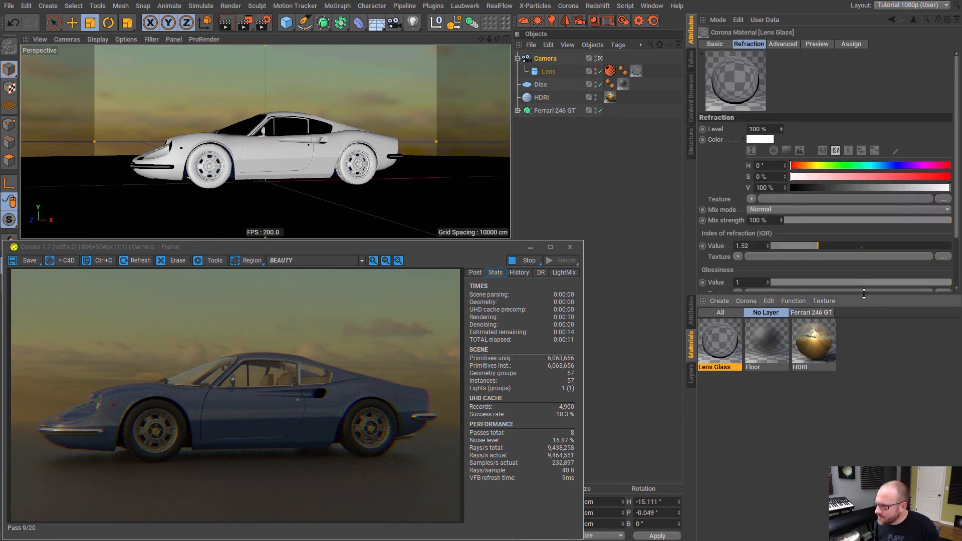
{"action": "left_click_drag", "start_coordinate": [865, 295], "coordinate": [864, 448]}
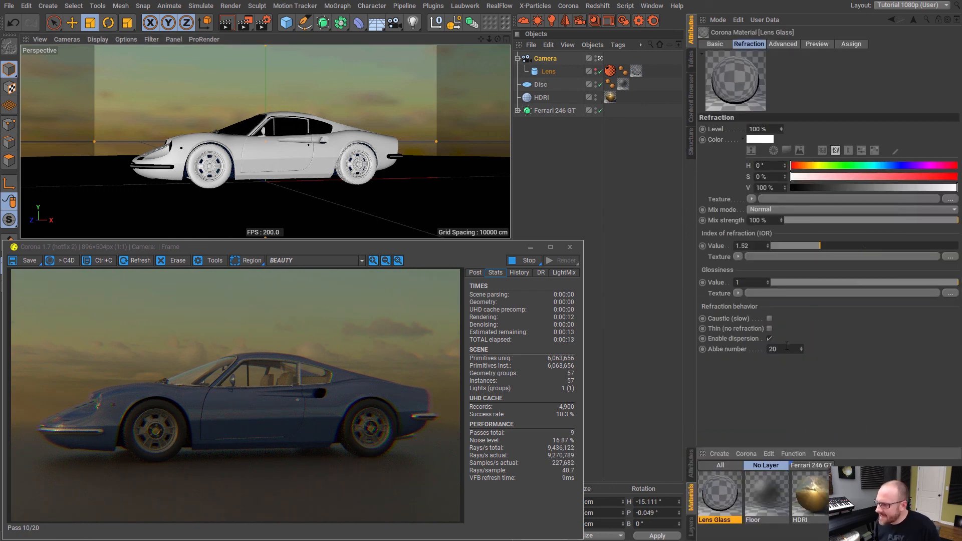
{"action": "left_click", "coordinate": [786, 349]}
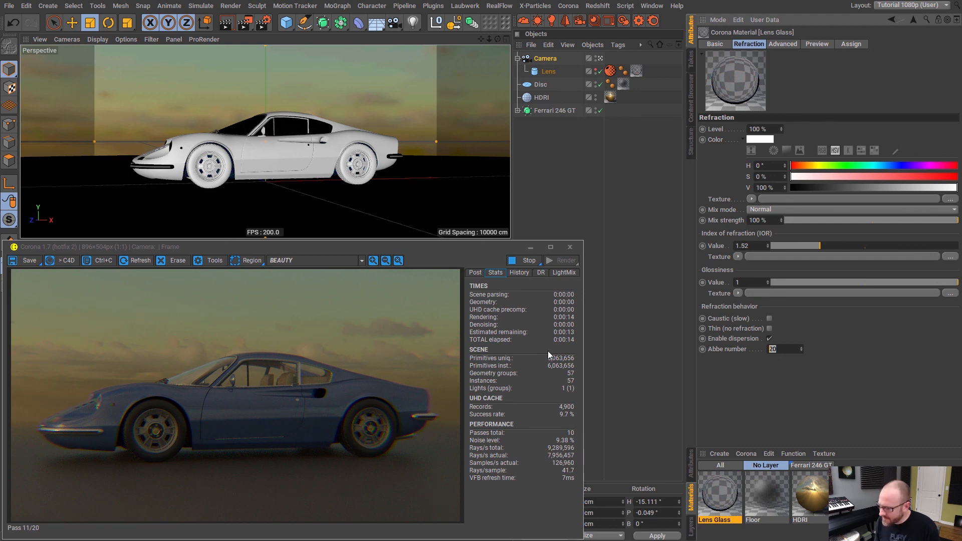
{"action": "type", "text": "65"}
{"action": "key", "text": "Return"}
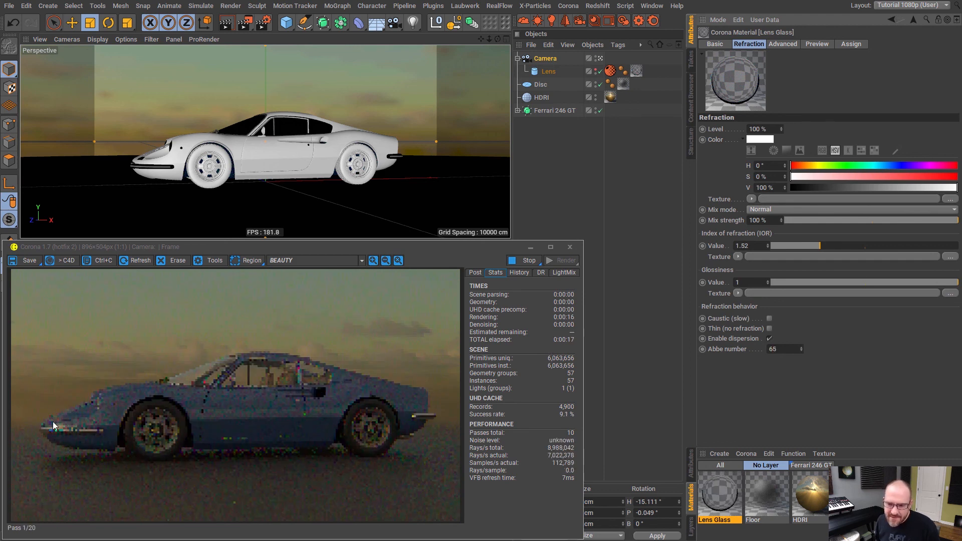
- Set the Lens Glass material's Abbe number to 10 and raise its index of refraction to 2.17
{"action": "left_click_drag", "start_coordinate": [802, 349], "coordinate": [803, 321]}
{"action": "double_click", "coordinate": [791, 348]}
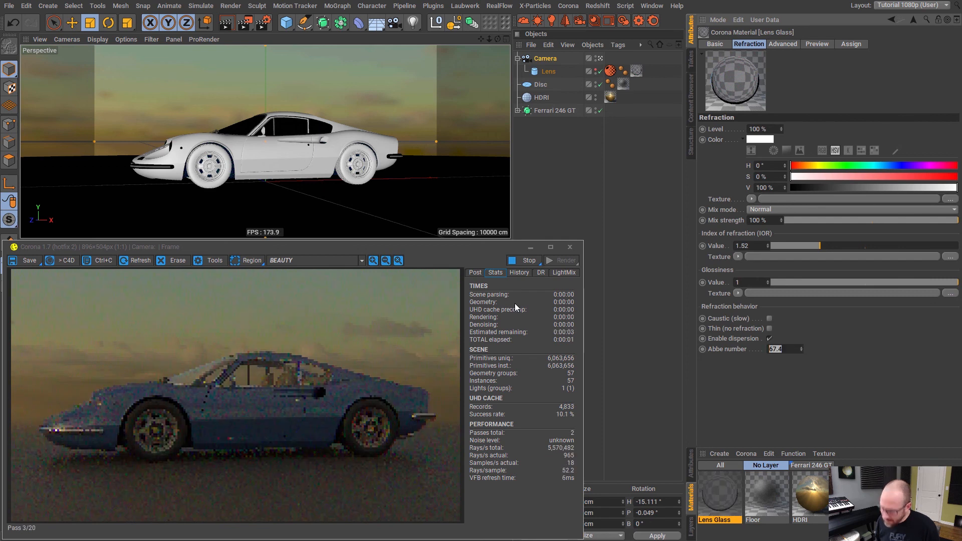
{"action": "type", "text": "10"}
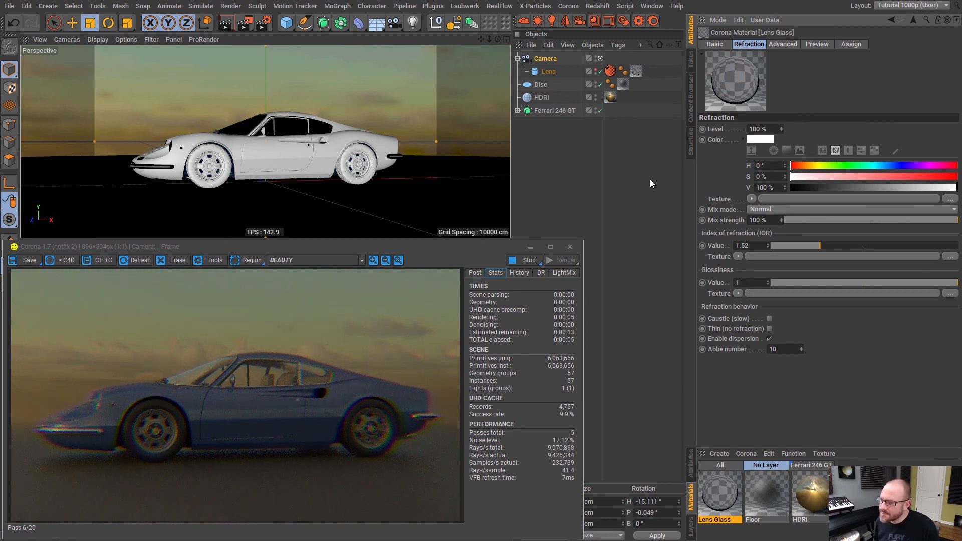
{"action": "left_click_drag", "start_coordinate": [824, 246], "coordinate": [887, 245]}
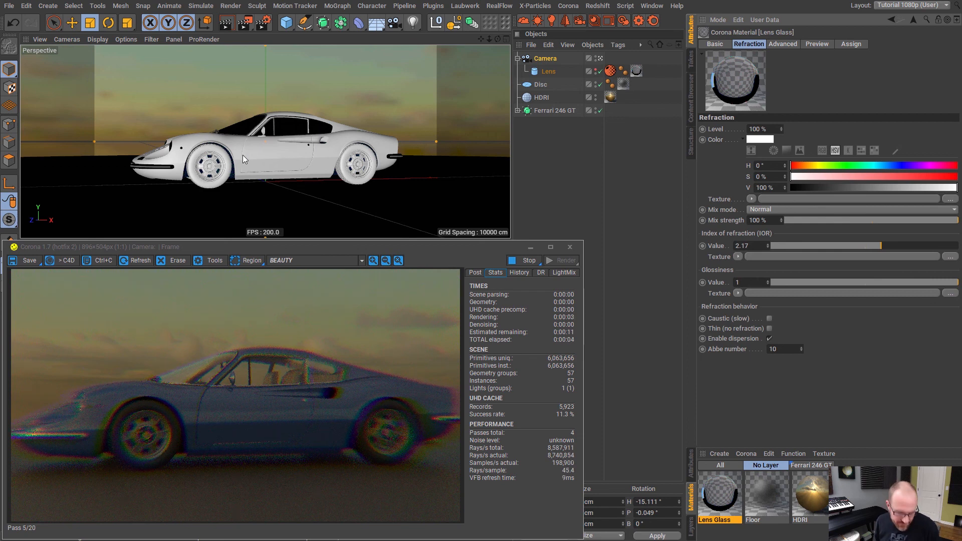
- Orbit the Camera slightly around the Ferrari and set the interactive render's tone mapping exposure to 1 EV
{"action": "left_click_drag", "start_coordinate": [274, 152], "coordinate": [259, 158], "text": "alt"}
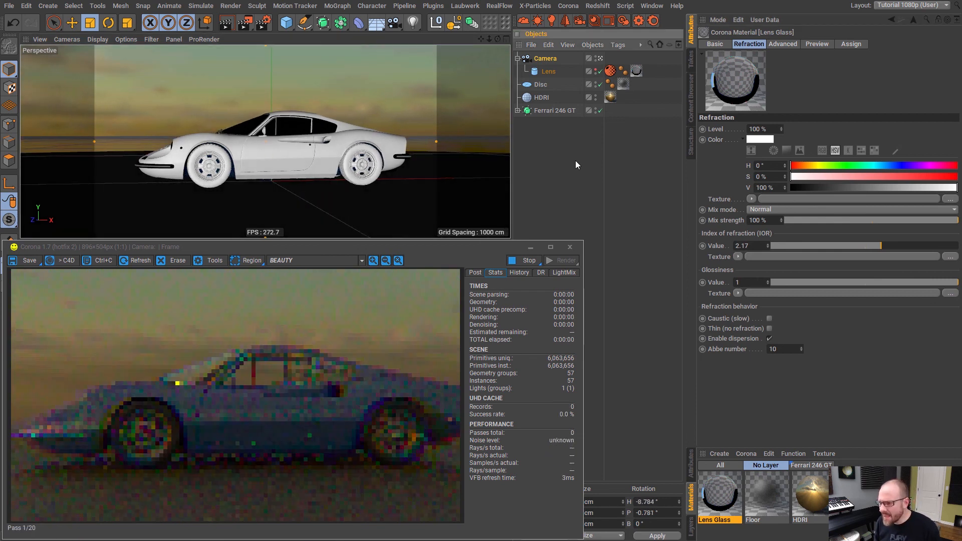
{"action": "left_click", "coordinate": [476, 272]}
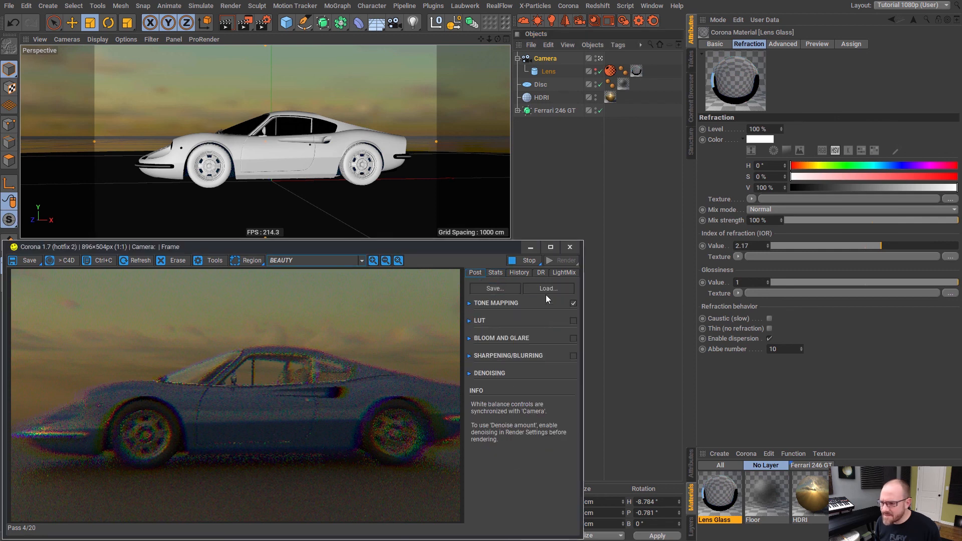
{"action": "left_click", "coordinate": [485, 304]}
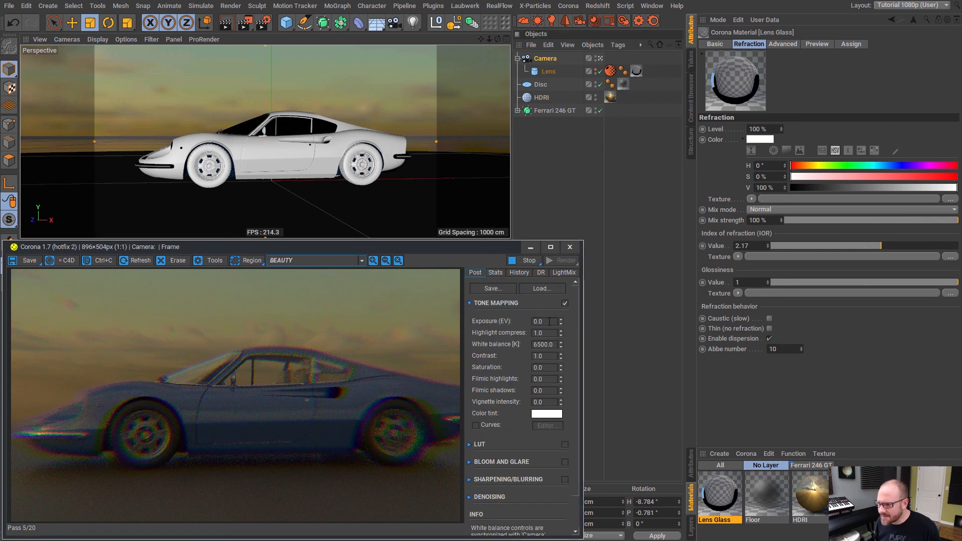
{"action": "left_click_drag", "start_coordinate": [552, 322], "coordinate": [451, 318]}
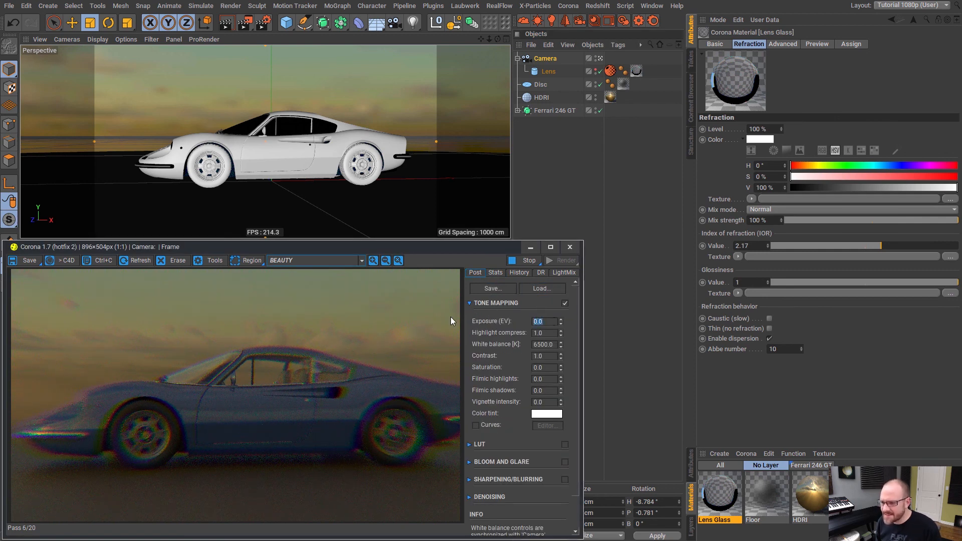
{"action": "type", "text": "1"}
{"action": "key", "text": "Return"}
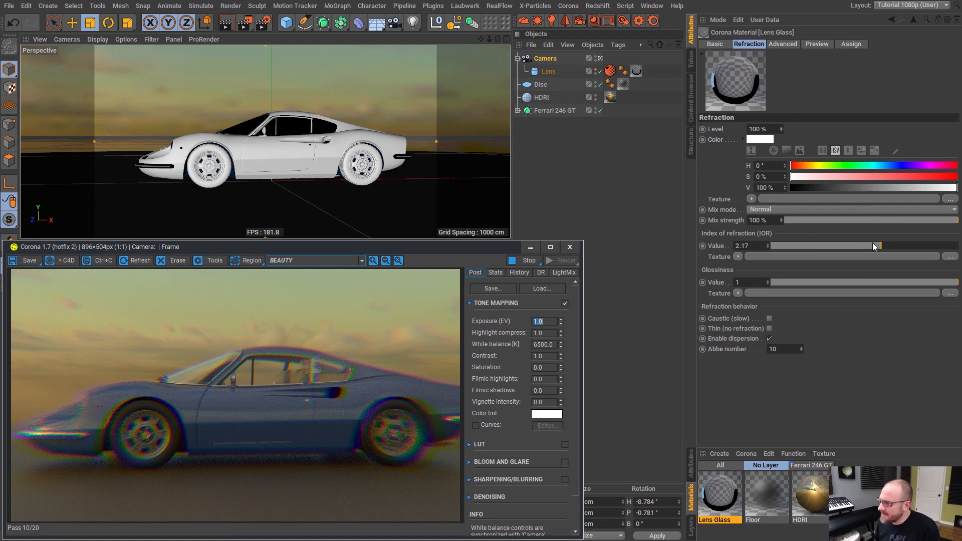
- Set the Lens Glass index of refraction to 1.53 and its Abbe number to 40, orbiting the Camera to a straight side view
{"action": "left_click_drag", "start_coordinate": [874, 245], "coordinate": [817, 248]}
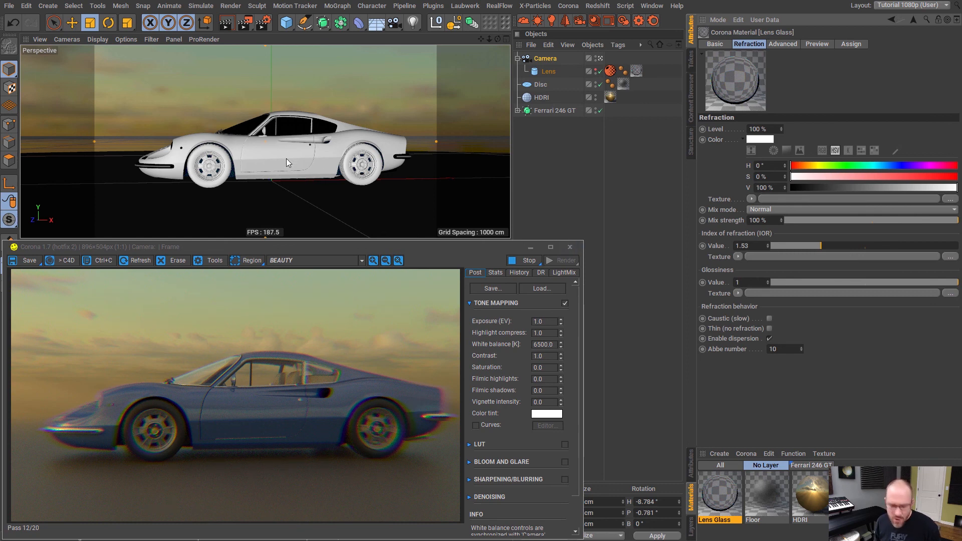
{"action": "left_click_drag", "start_coordinate": [290, 161], "coordinate": [275, 156], "text": "alt"}
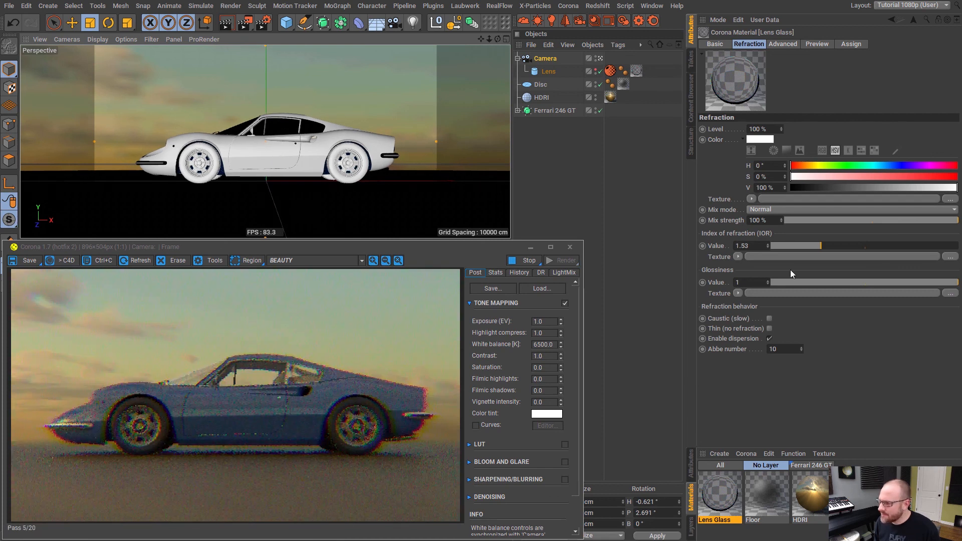
{"action": "double_click", "coordinate": [790, 346]}
{"action": "type", "text": "40"}
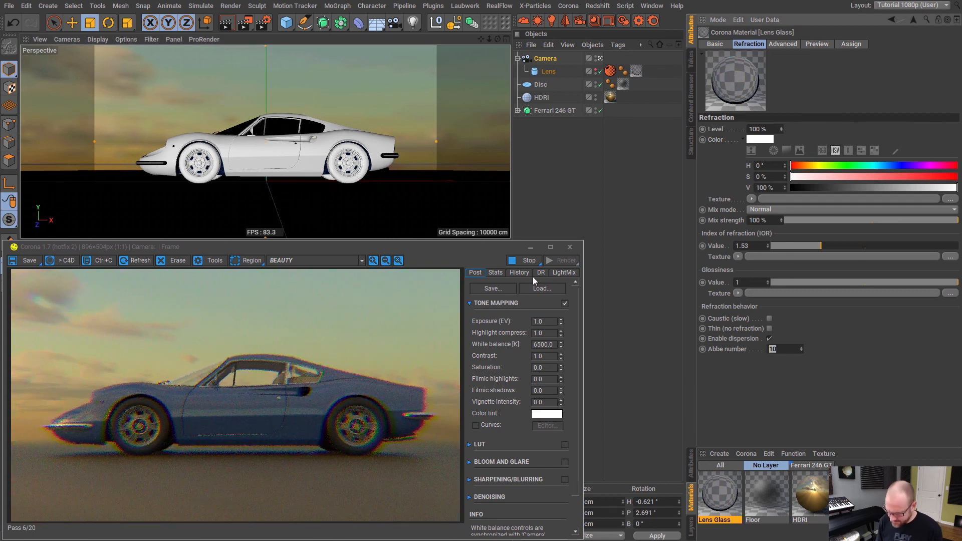
{"action": "key", "text": "Return"}
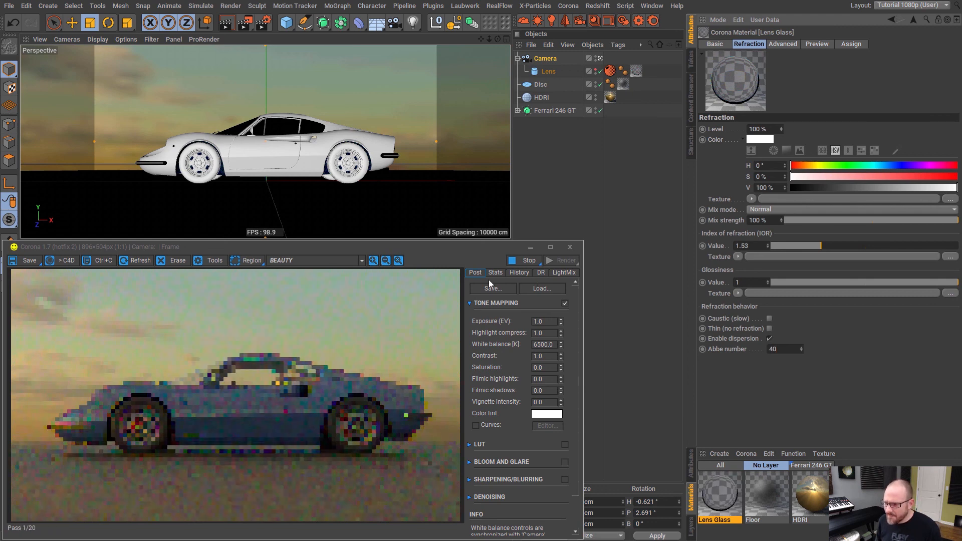
- Close the Corona interactive render and set the denoise mode to Full denoising in the Corona render settings
{"action": "left_click", "coordinate": [570, 247]}
{"action": "left_click", "coordinate": [555, 221]}
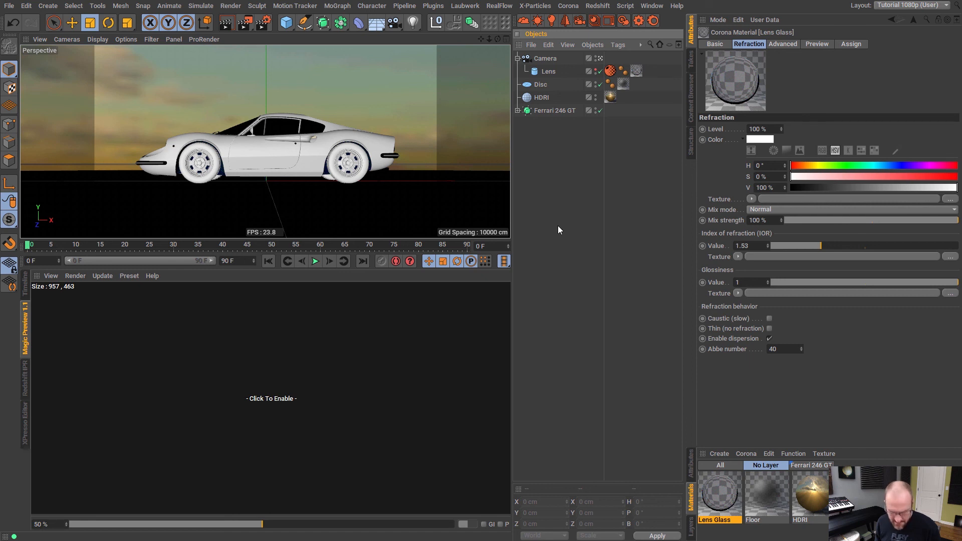
{"action": "key", "text": "ctrl+b"}
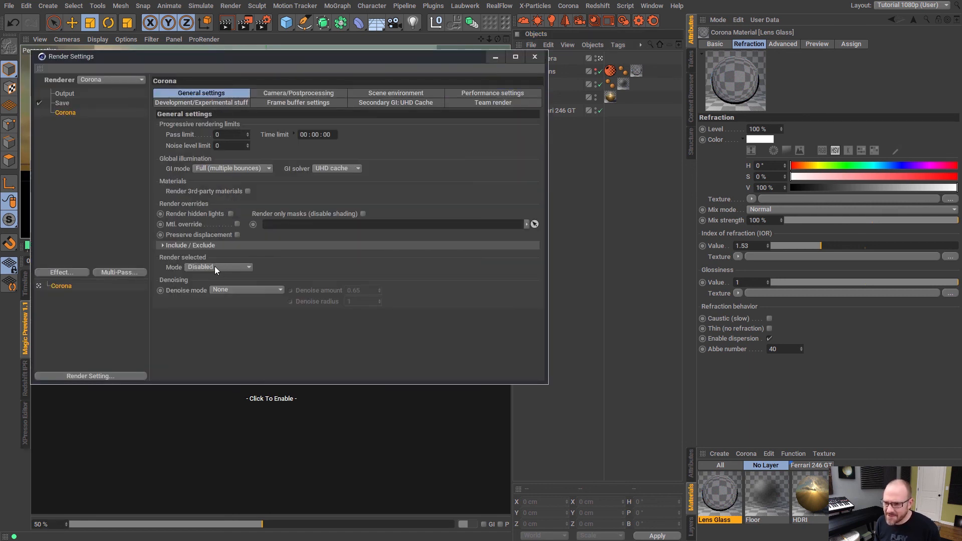
{"action": "left_click", "coordinate": [236, 294]}
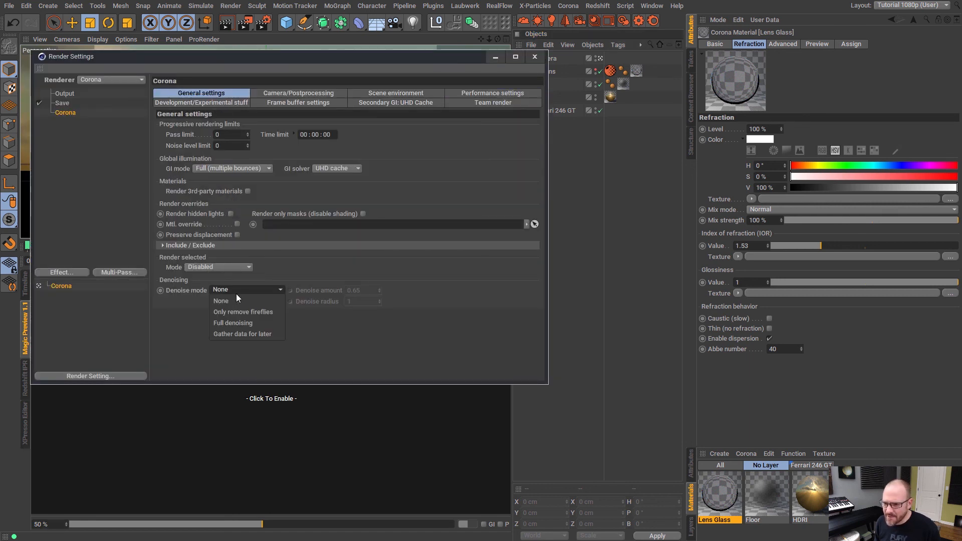
{"action": "left_click", "coordinate": [242, 324]}
{"action": "left_click", "coordinate": [535, 57]}
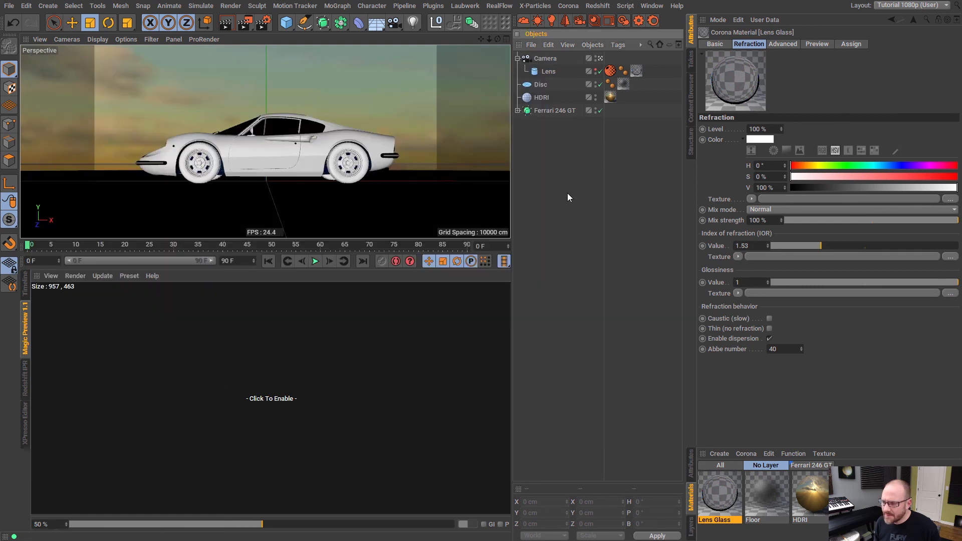
- Render the scene to the Picture Viewer, widen its history list and compare the new render with the previous one
{"action": "key", "text": "shift+r"}
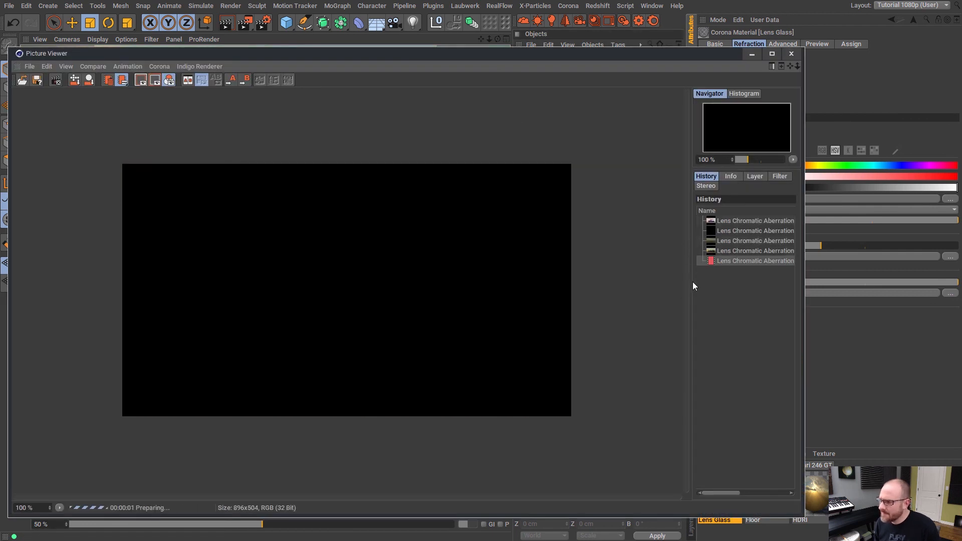
{"action": "left_click_drag", "start_coordinate": [691, 282], "coordinate": [654, 265]}
{"action": "left_click", "coordinate": [680, 242]}
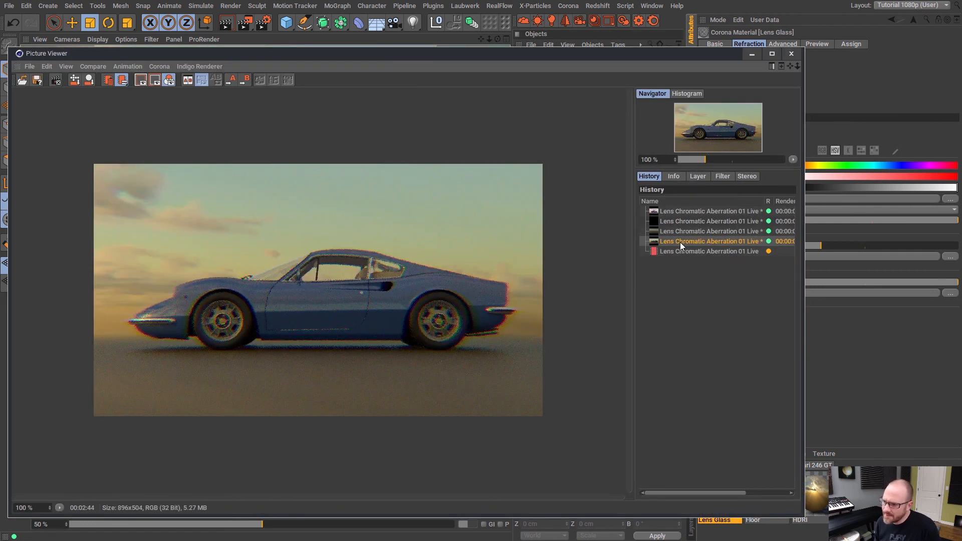
{"action": "left_click", "coordinate": [678, 251]}
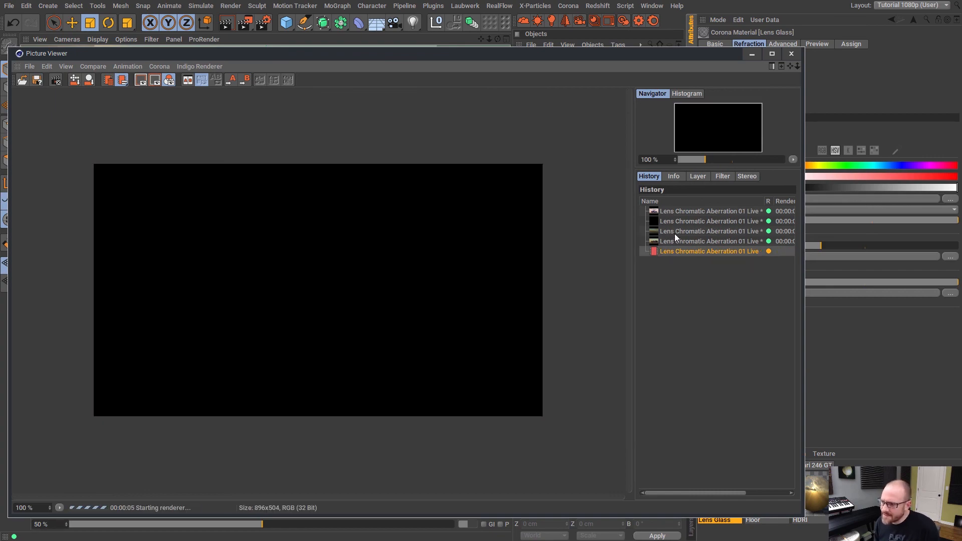
{"action": "left_click", "coordinate": [680, 242]}
{"action": "left_click", "coordinate": [686, 252]}
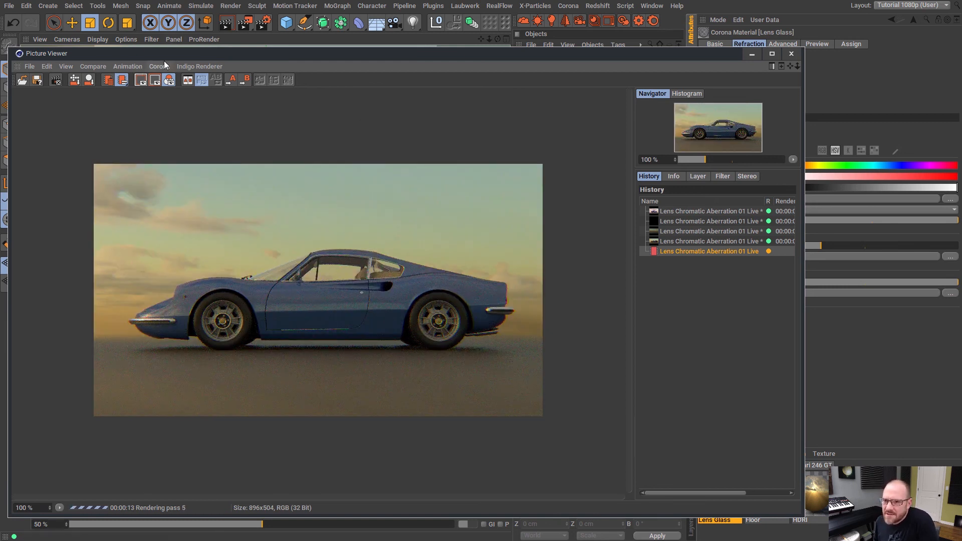
- Open the Corona post-process settings for the running render and apply the Adanmq_Canon_DSC_S315_n1 LUT
{"action": "left_click_drag", "start_coordinate": [206, 56], "coordinate": [213, 55]}
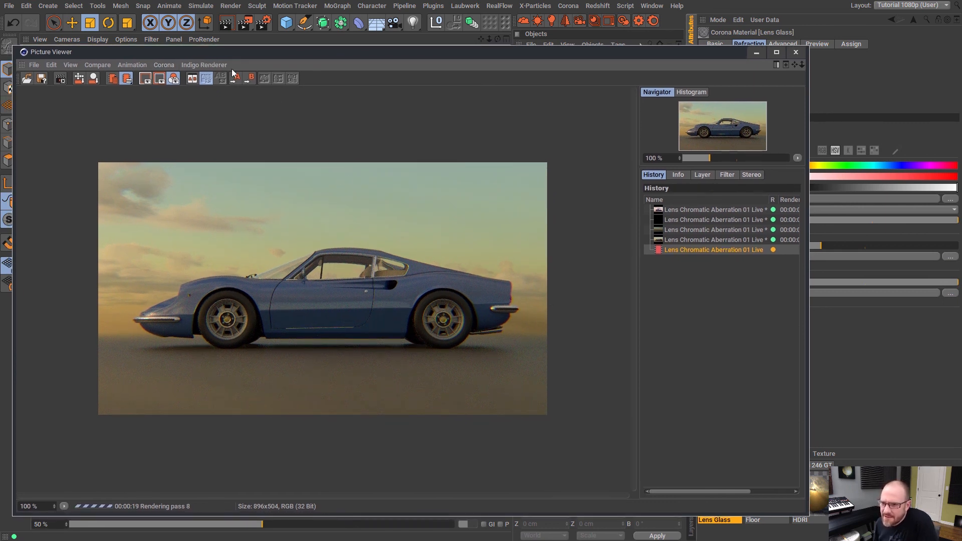
{"action": "left_click", "coordinate": [164, 64]}
{"action": "left_click", "coordinate": [186, 128]}
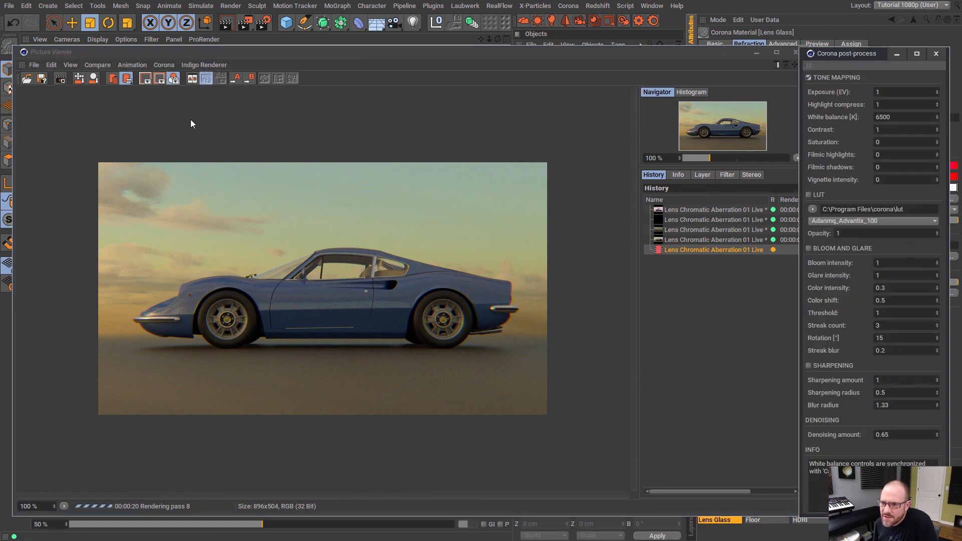
{"action": "left_click_drag", "start_coordinate": [848, 57], "coordinate": [844, 59]}
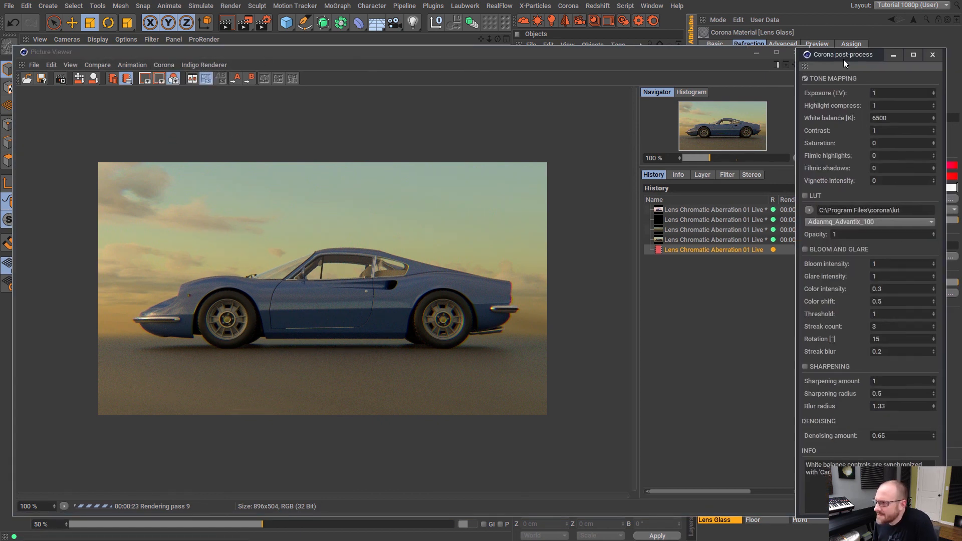
{"action": "left_click", "coordinate": [847, 222]}
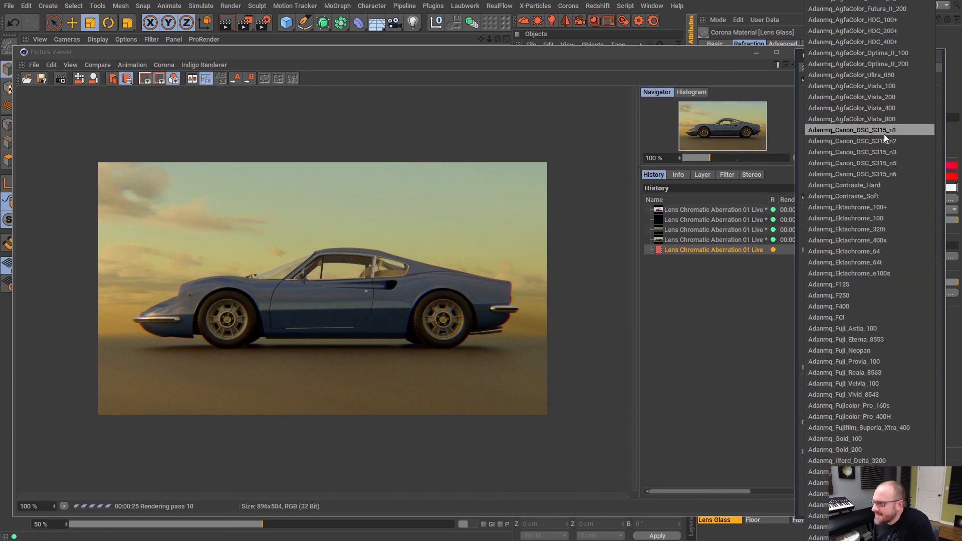
{"action": "left_click", "coordinate": [871, 131]}
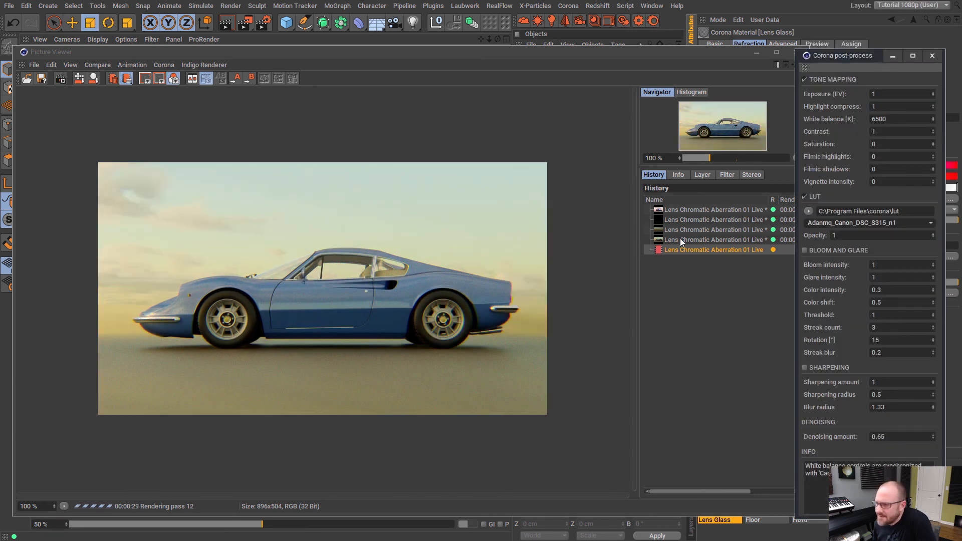
- Switch the LUT to Adanmq_Canon_DSC_S315_n2 and set its opacity to 0.68
{"action": "left_click", "coordinate": [875, 222]}
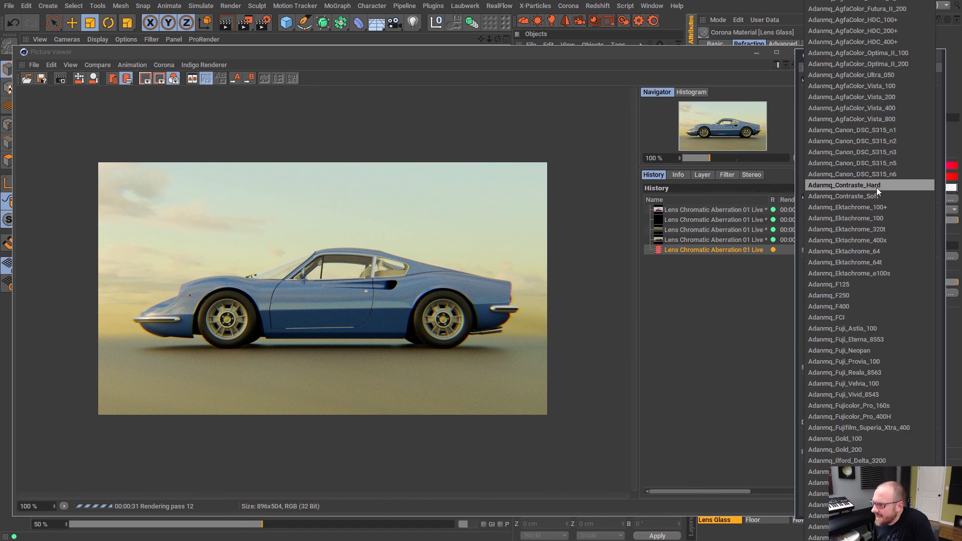
{"action": "left_click", "coordinate": [871, 140]}
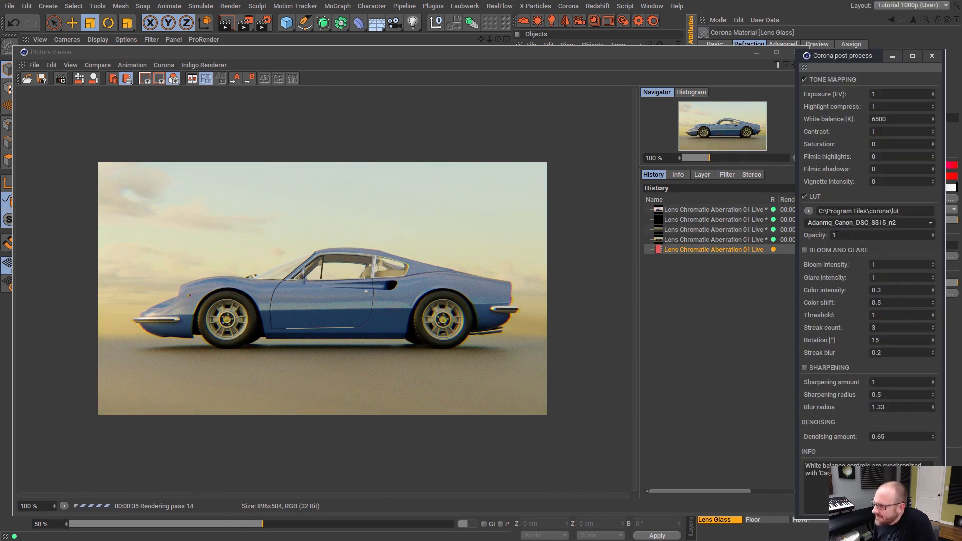
{"action": "double_click", "coordinate": [834, 235]}
{"action": "type", "text": ".68"}
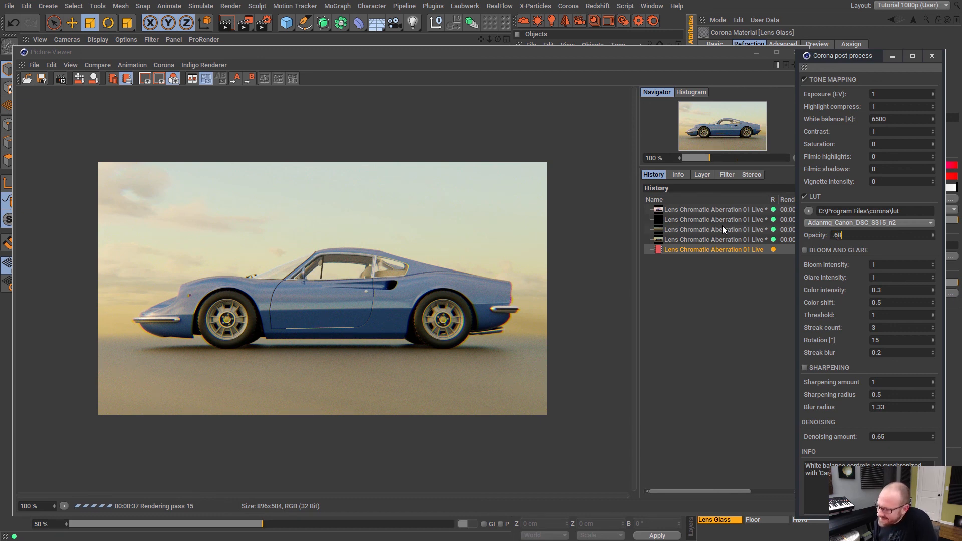
{"action": "key", "text": "Return"}
- Enable bloom and glare on the render and set the bloom intensity to 20
{"action": "left_click", "coordinate": [805, 250]}
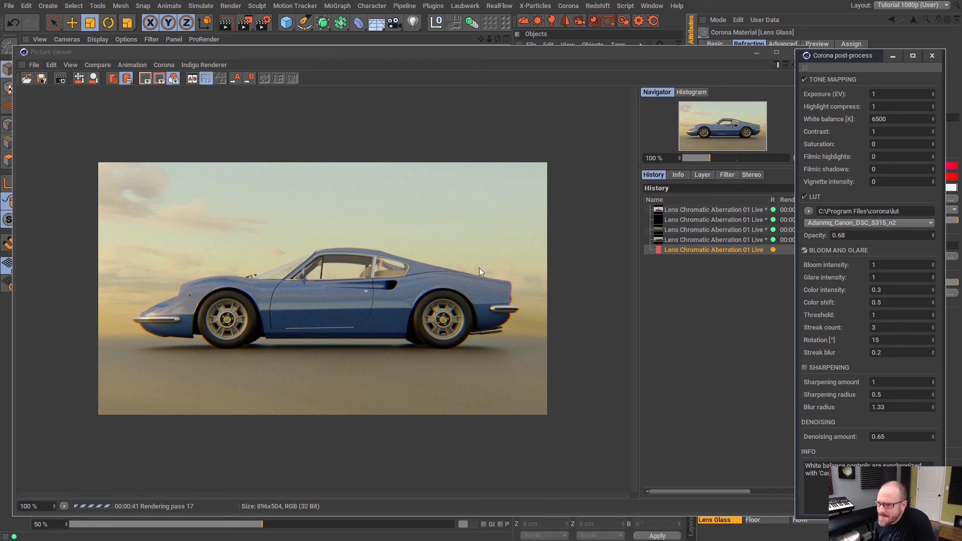
{"action": "double_click", "coordinate": [896, 265]}
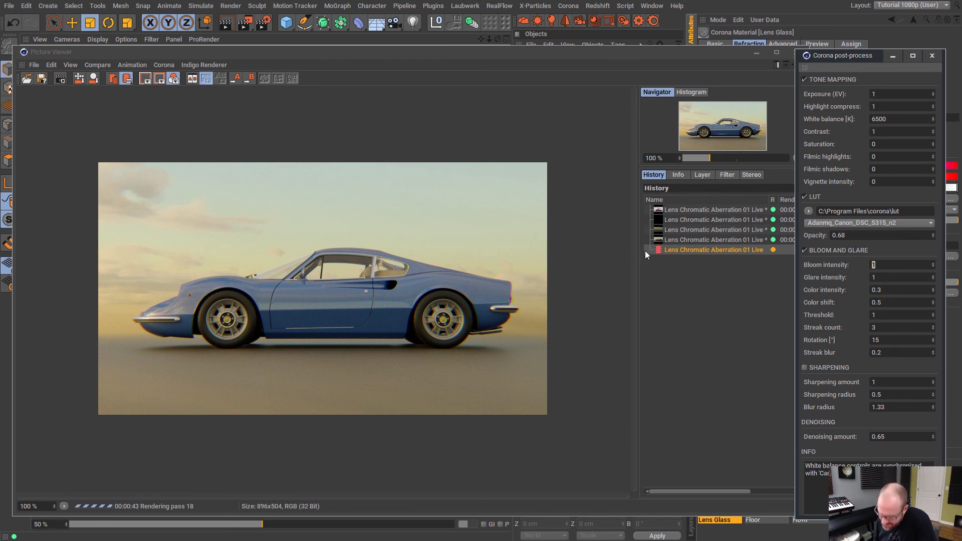
{"action": "type", "text": "20"}
{"action": "key", "text": "Return"}
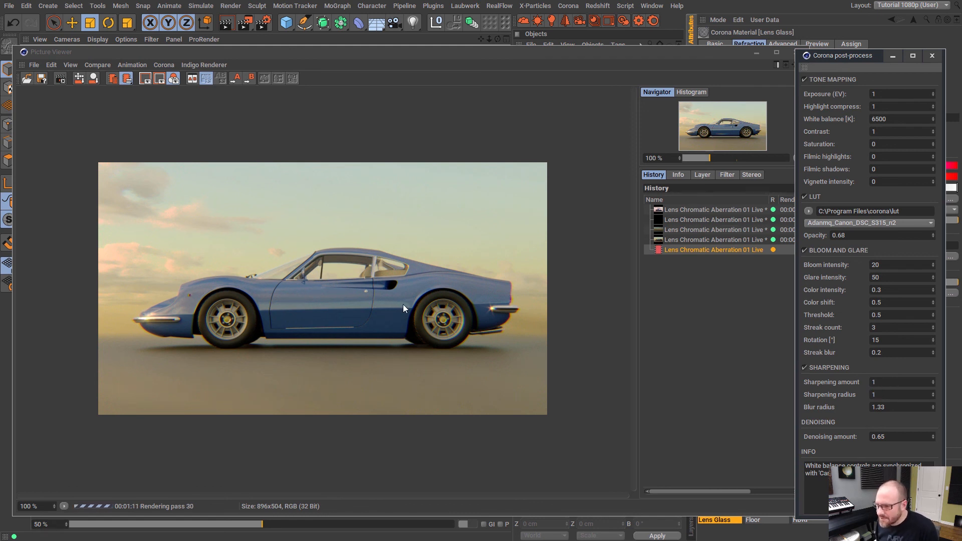
- Set the render's sharpening amount to 2, then stop the render and close the Picture Viewer
{"action": "left_click_drag", "start_coordinate": [885, 383], "coordinate": [852, 385]}
{"action": "type", "text": "2"}
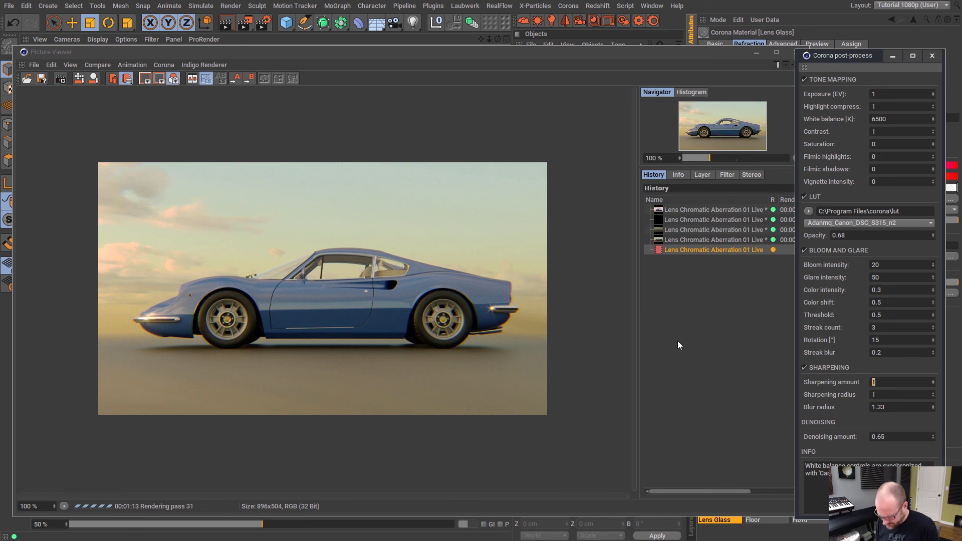
{"action": "key", "text": "Return"}
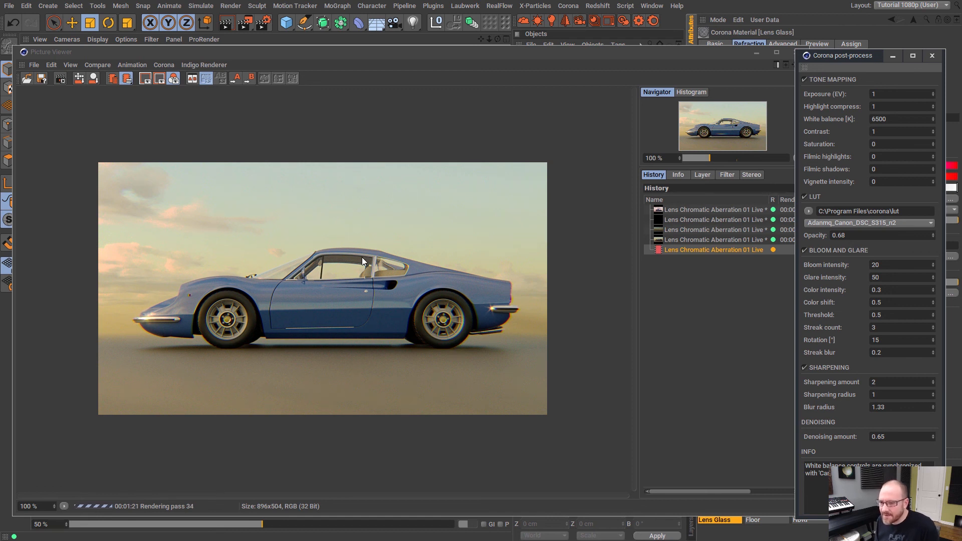
{"action": "left_click", "coordinate": [60, 79]}
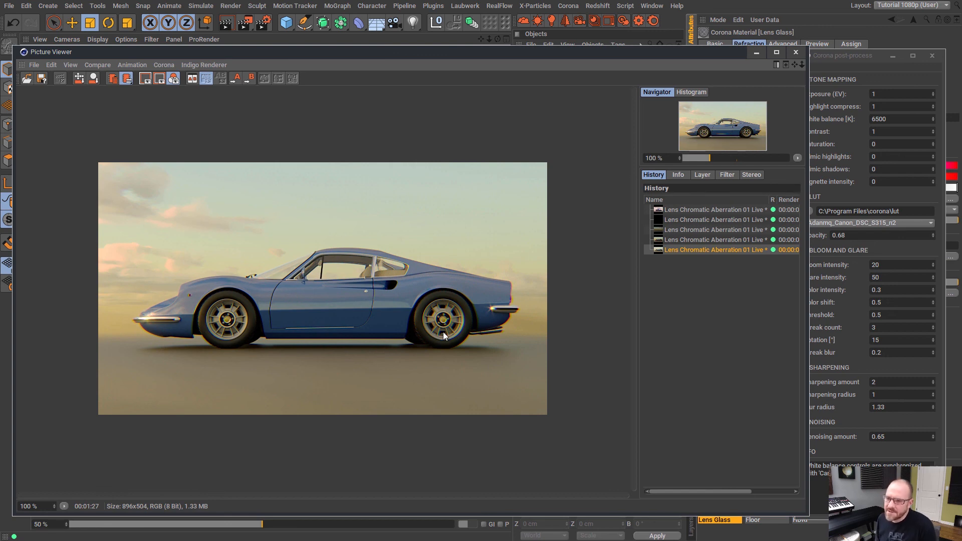
{"action": "left_click", "coordinate": [797, 52]}
- Replace the HDRI light material's emission texture with 50 Pink Evening.exr
{"action": "left_click", "coordinate": [809, 496]}
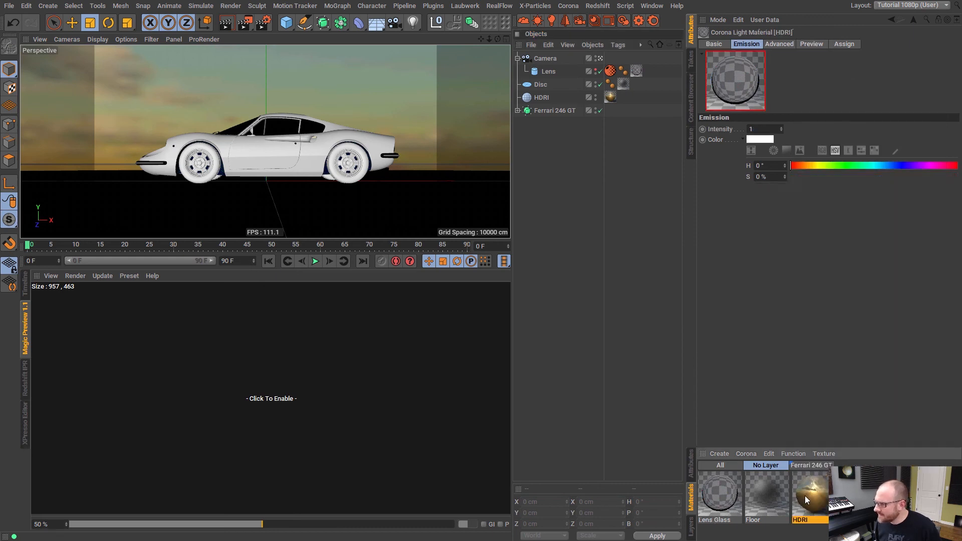
{"action": "left_click", "coordinate": [950, 199]}
{"action": "double_click", "coordinate": [339, 92]}
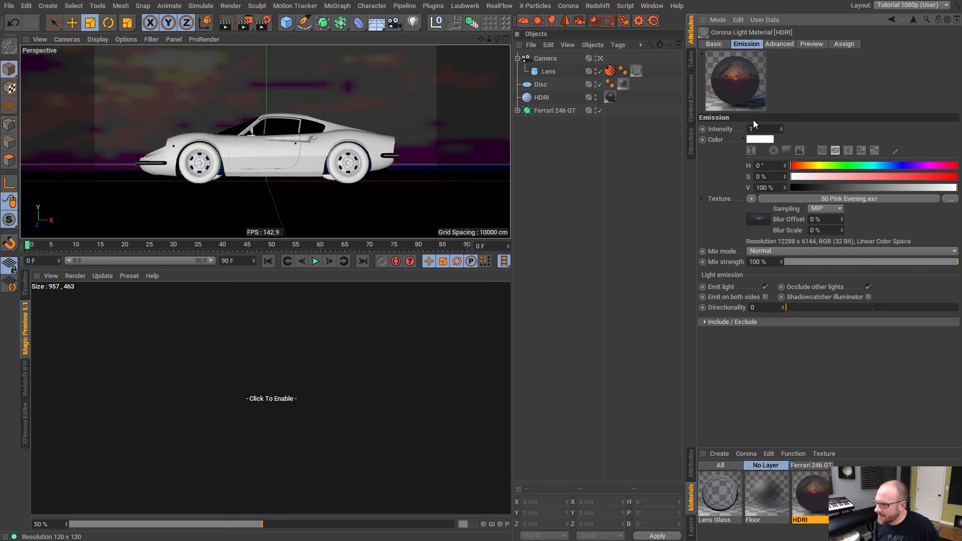
{"action": "left_click", "coordinate": [870, 494]}
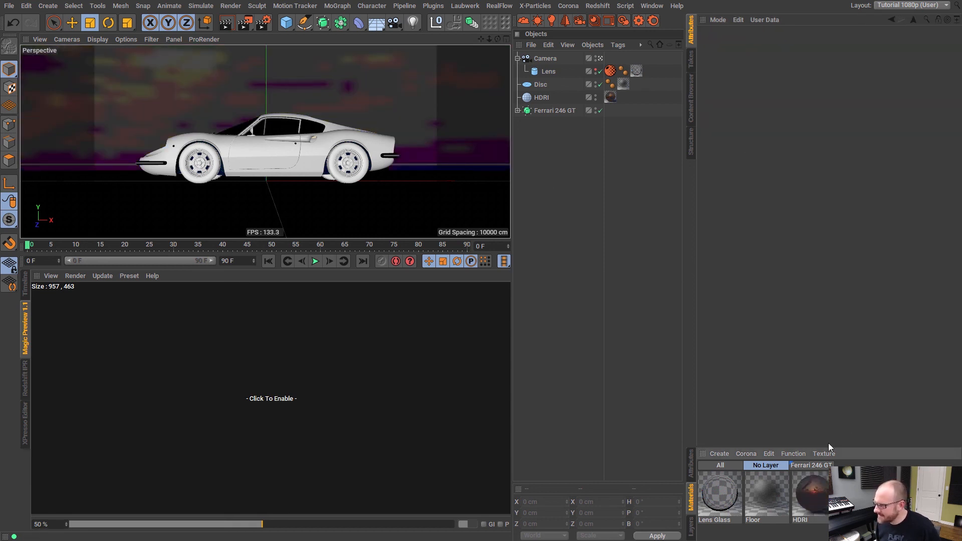
- Set the render output width to 1280 pixels with the aspect ratio locked, and close the render settings
{"action": "key", "text": "ctrl+b"}
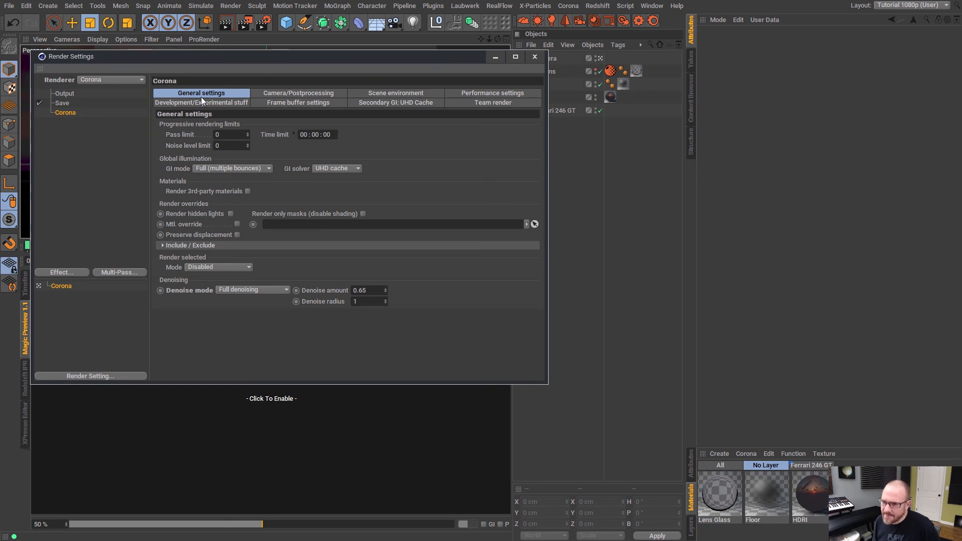
{"action": "left_click", "coordinate": [72, 93]}
{"action": "left_click_drag", "start_coordinate": [231, 103], "coordinate": [66, 78]}
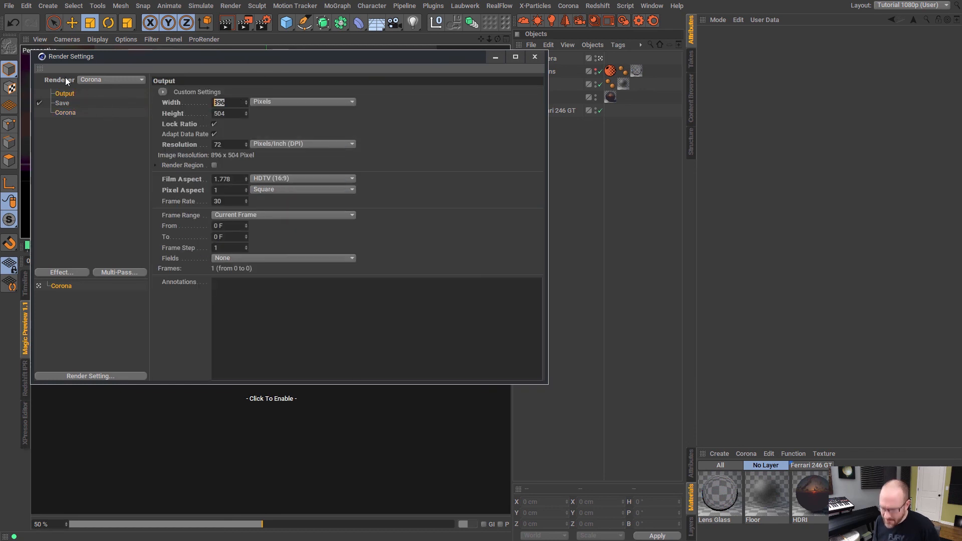
{"action": "type", "text": "1280"}
{"action": "key", "text": "Return"}
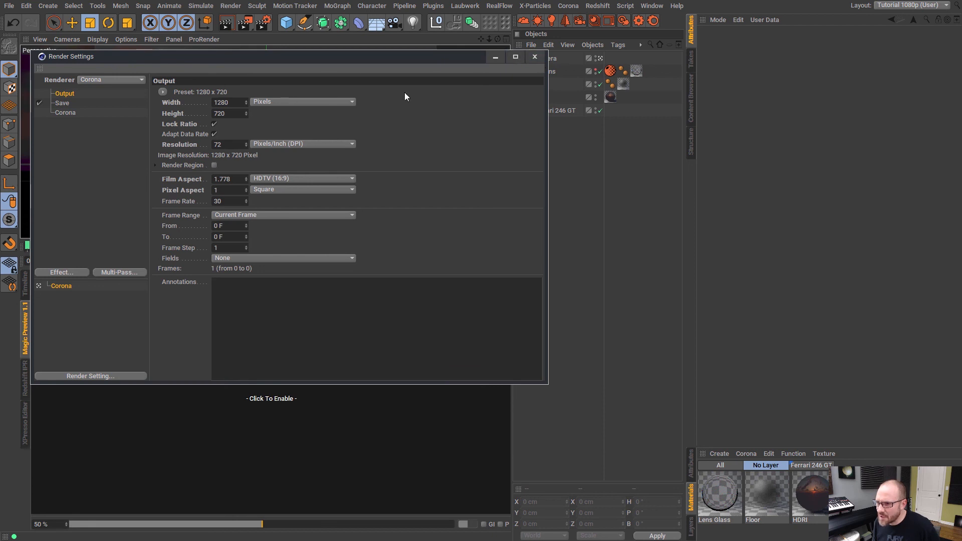
{"action": "left_click", "coordinate": [536, 57]}
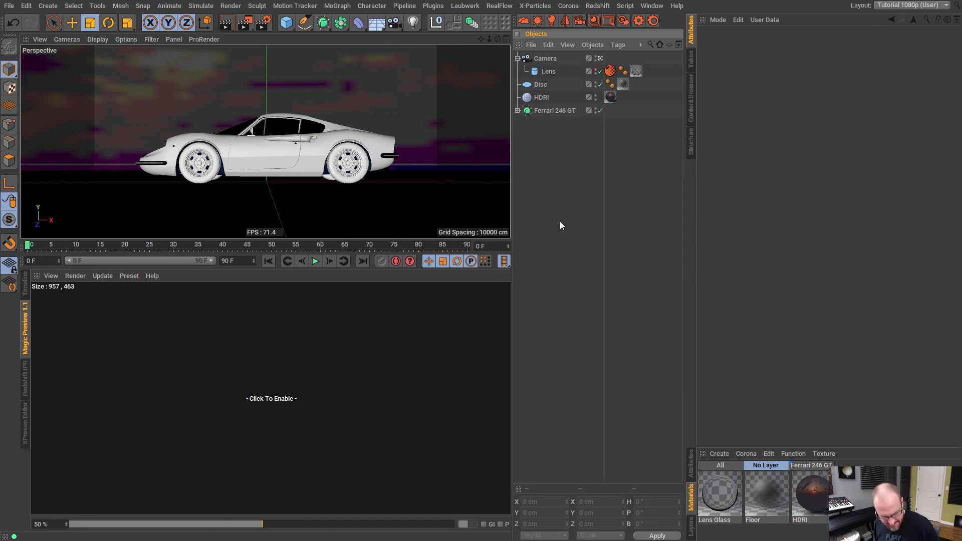
- Render the scene to the Picture Viewer and enlarge its window and image area to fit the whole frame
{"action": "key", "text": "shift+r"}
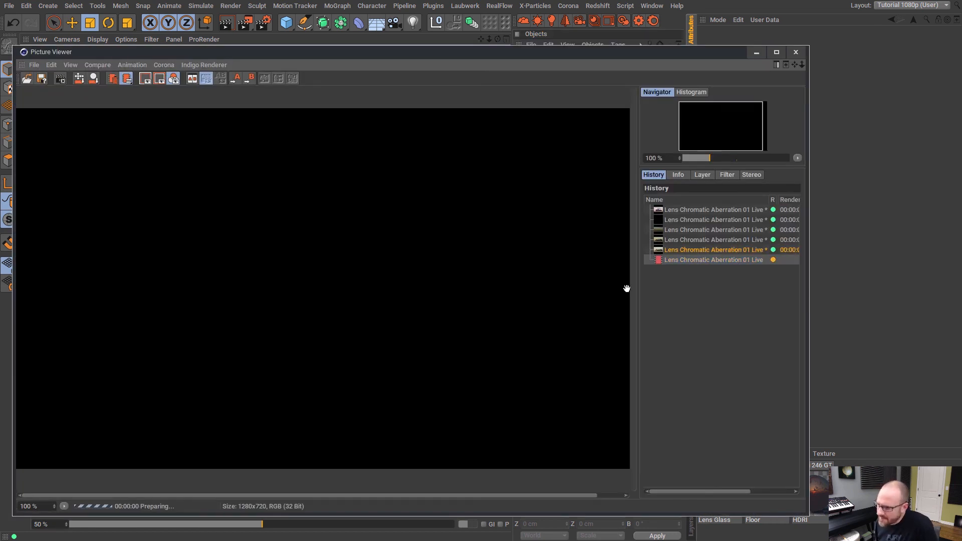
{"action": "left_click_drag", "start_coordinate": [807, 516], "coordinate": [870, 532]}
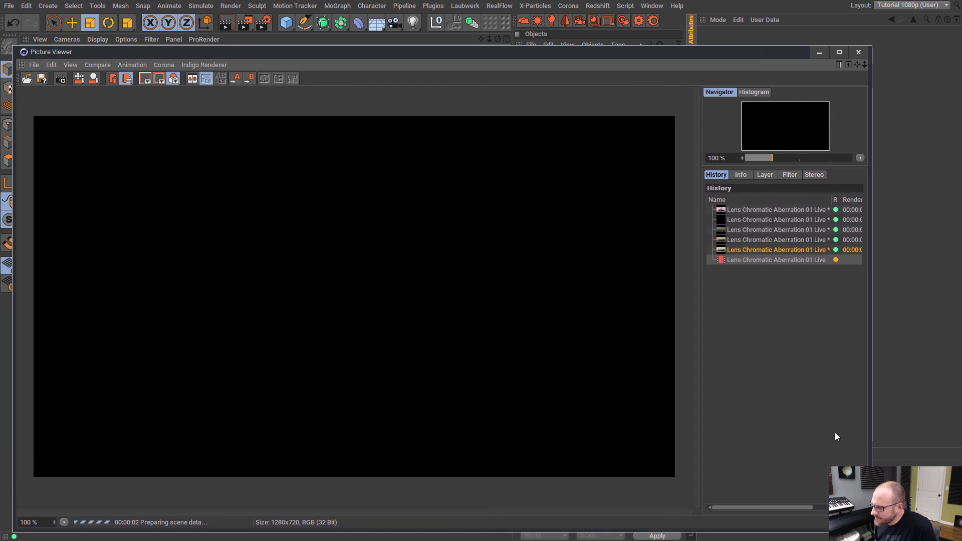
{"action": "left_click_drag", "start_coordinate": [702, 303], "coordinate": [790, 307]}
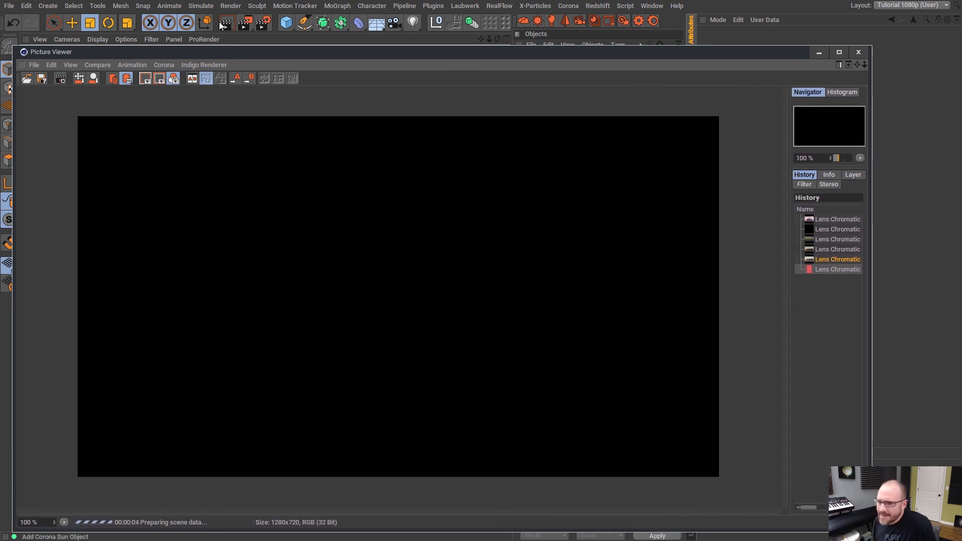
- Open the Corona post-process settings, dock them beside the render in the Picture Viewer and widen the window
{"action": "left_click", "coordinate": [167, 64]}
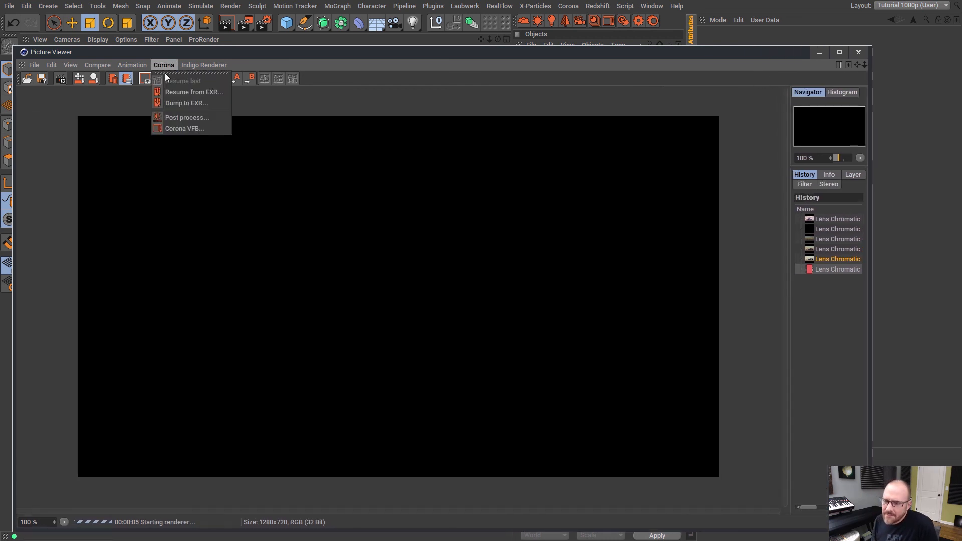
{"action": "left_click", "coordinate": [182, 120]}
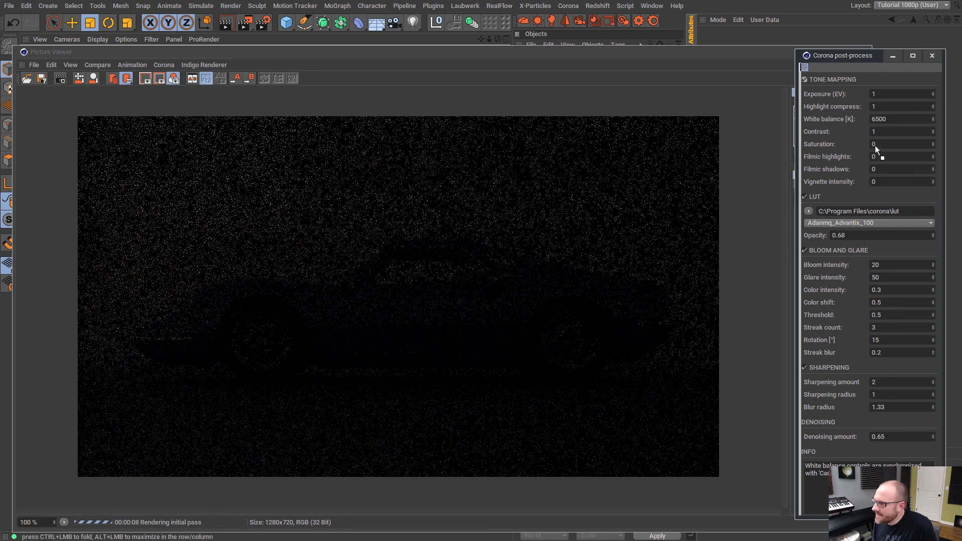
{"action": "left_click_drag", "start_coordinate": [795, 84], "coordinate": [45, 136]}
{"action": "left_click_drag", "start_coordinate": [440, 202], "coordinate": [19, 205]}
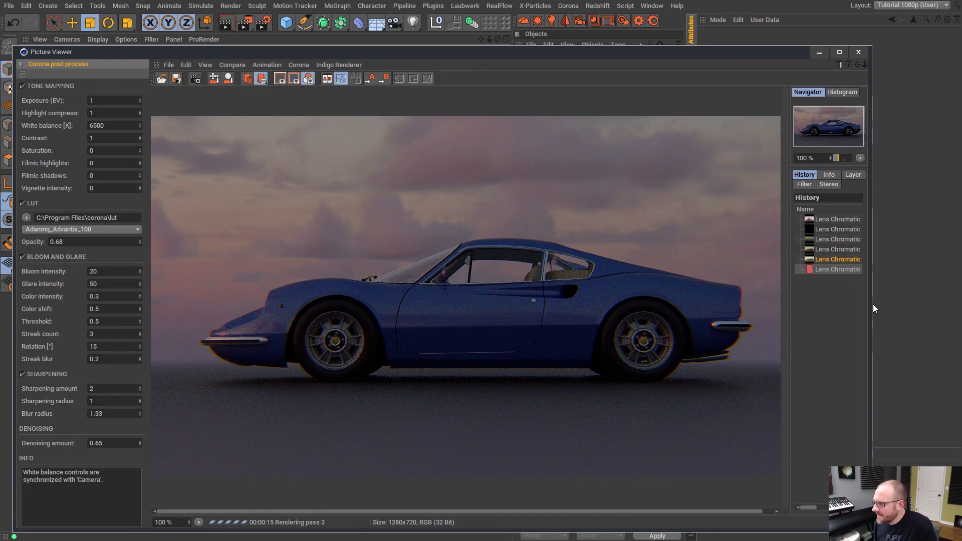
{"action": "left_click_drag", "start_coordinate": [873, 304], "coordinate": [939, 301]}
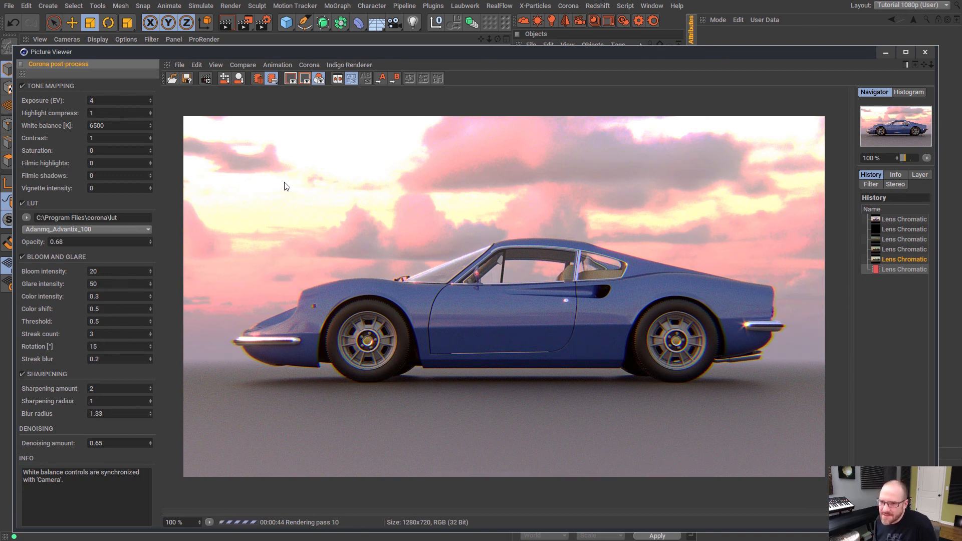
- Set the render's exposure to 2 EV, disable the LUT and stop the render
{"action": "left_click", "coordinate": [91, 100]}
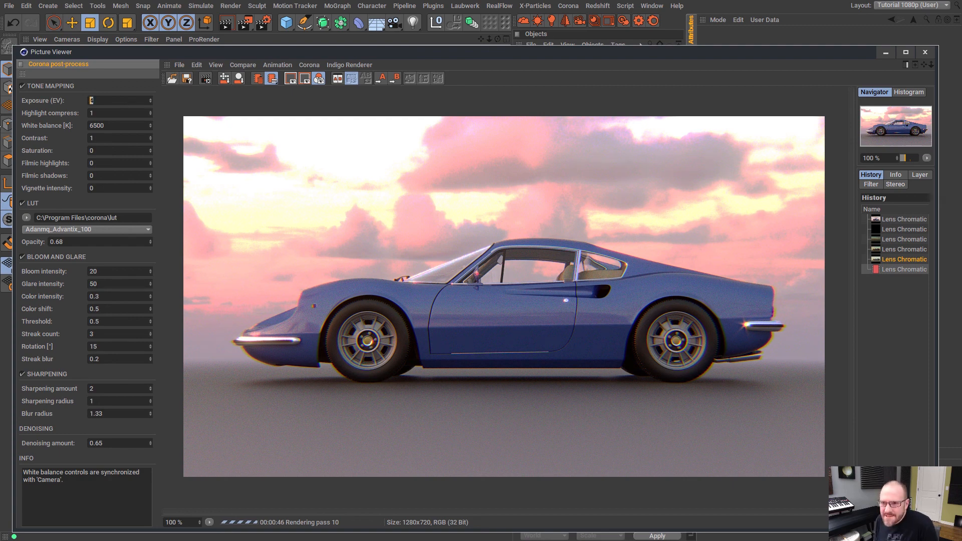
{"action": "type", "text": "2"}
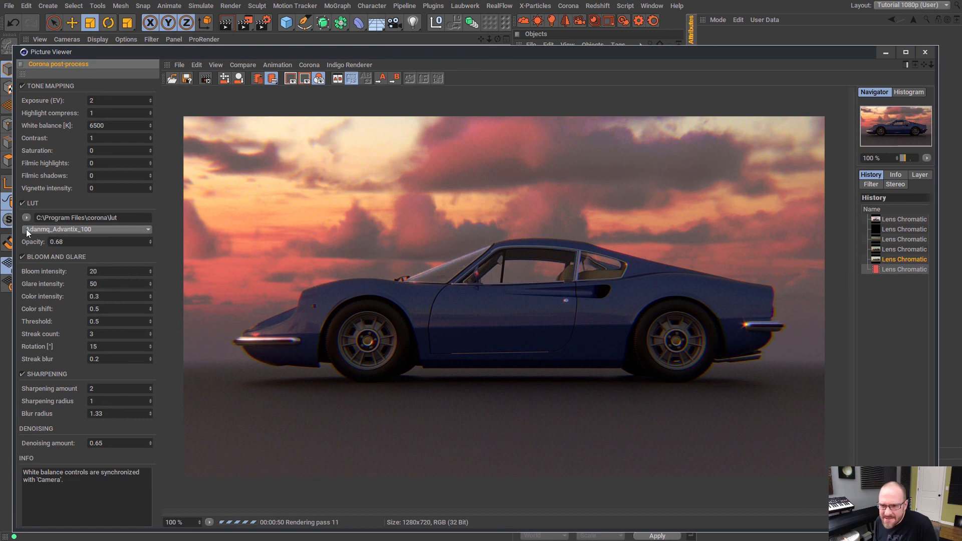
{"action": "left_click", "coordinate": [23, 204]}
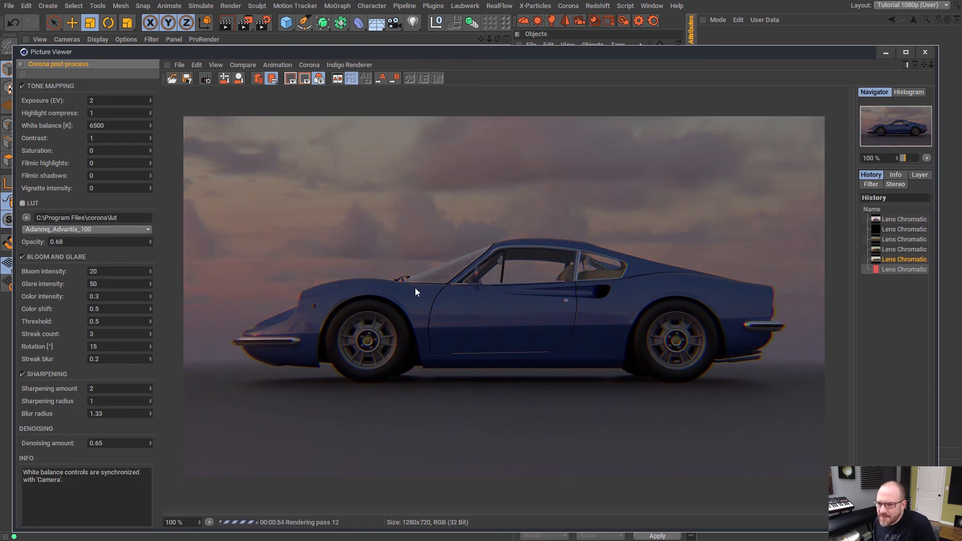
{"action": "left_click", "coordinate": [205, 79]}
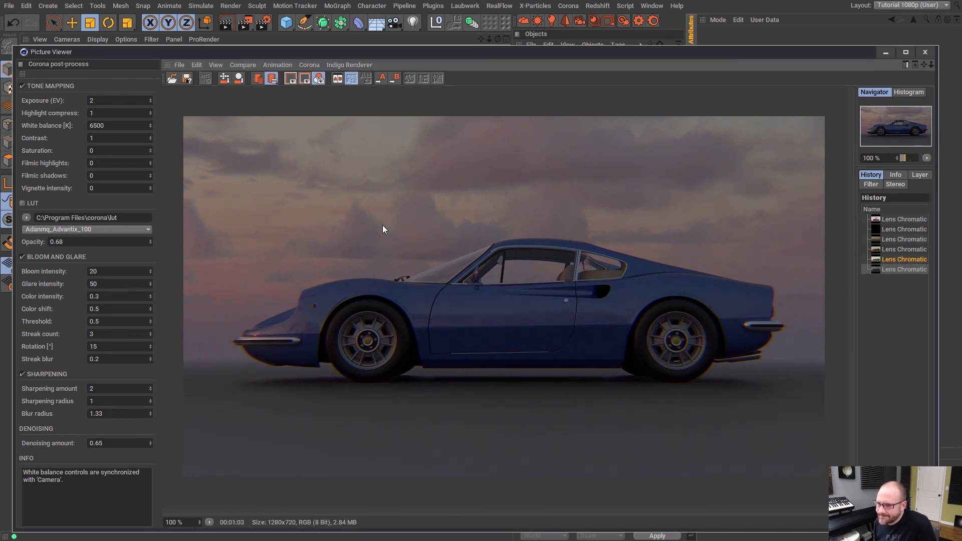
- Try an exposure of 5 EV on the stopped render and settle on 3 EV
{"action": "left_click", "coordinate": [101, 103]}
{"action": "type", "text": "5"}
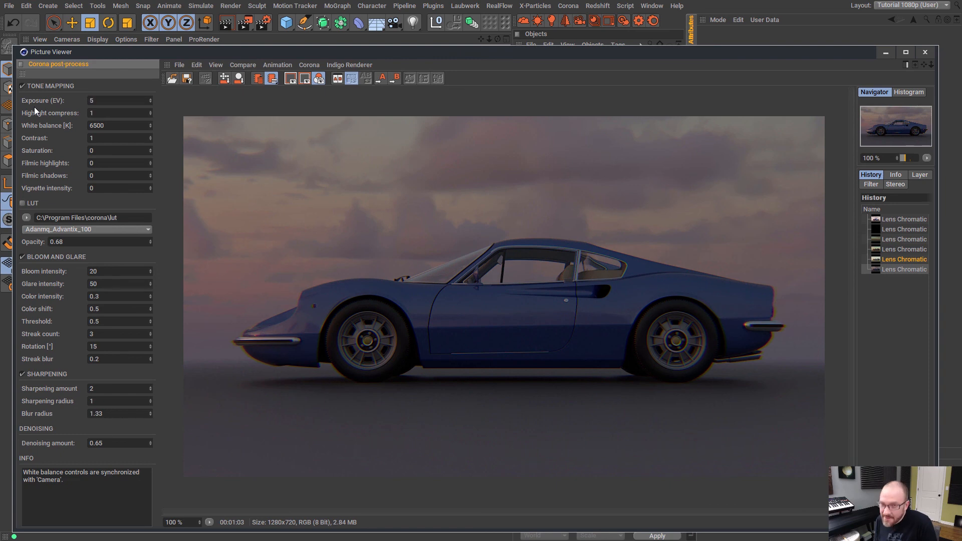
{"action": "key", "text": "Return"}
{"action": "left_click", "coordinate": [116, 100]}
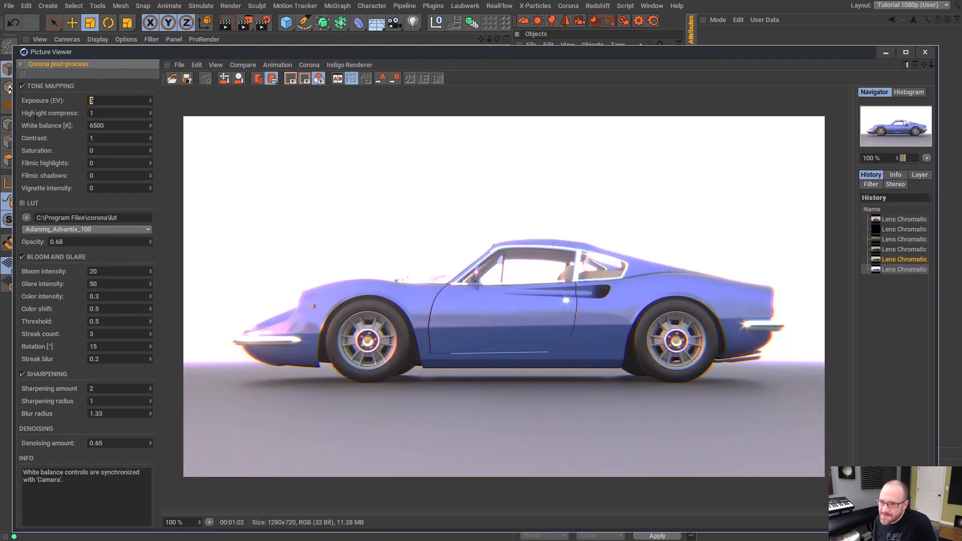
{"action": "type", "text": "3"}
{"action": "key", "text": "Return"}
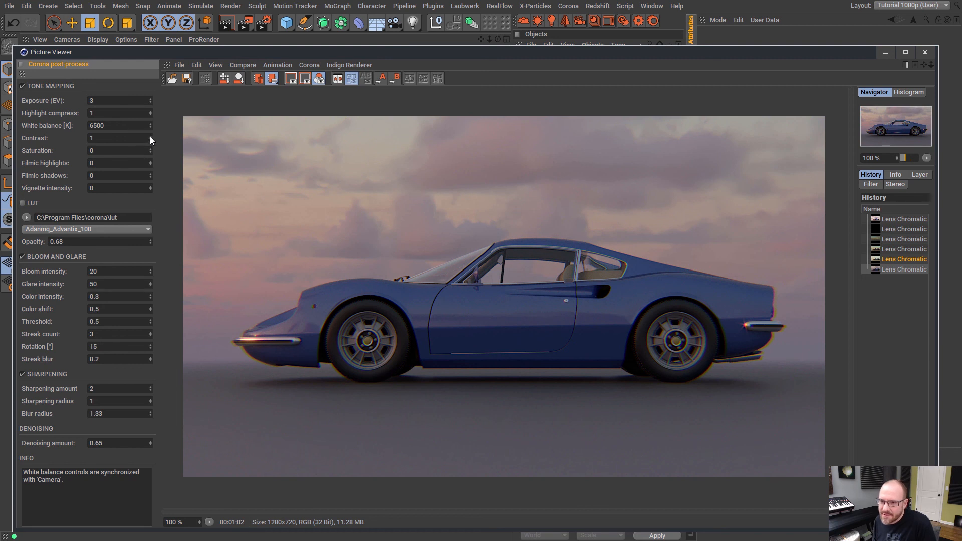
- Raise the render's contrast to 2.7, set the bloom intensity to 50 and close the Picture Viewer
{"action": "left_click_drag", "start_coordinate": [150, 137], "coordinate": [152, 130]}
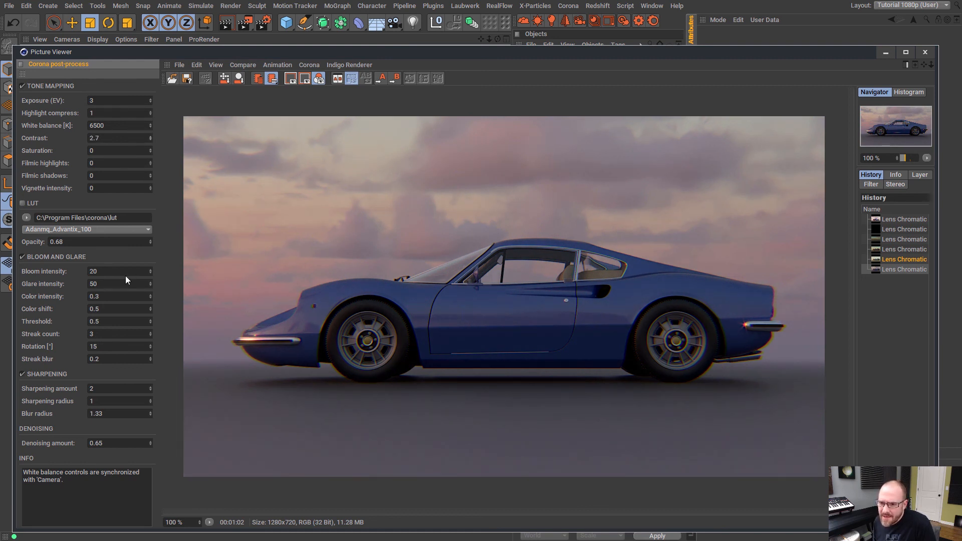
{"action": "type", "text": "5"}
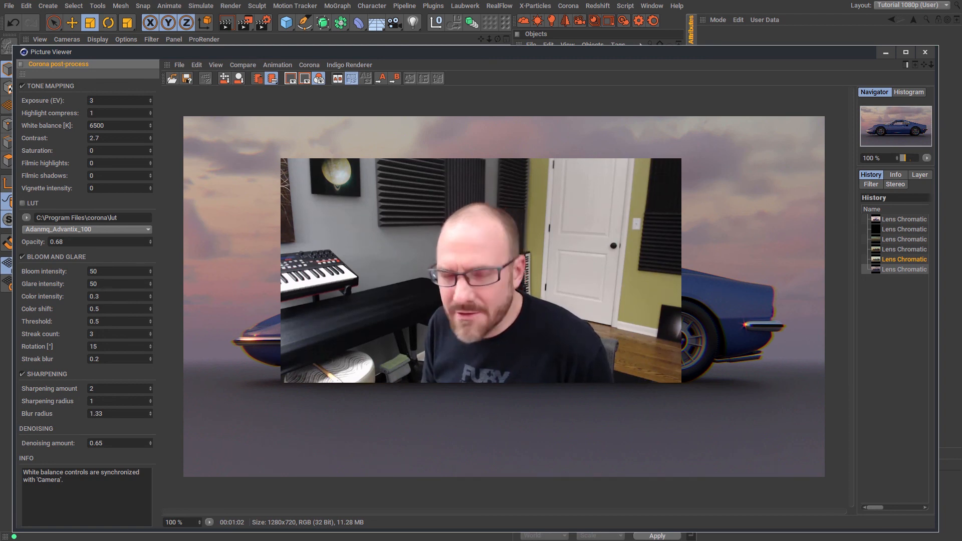
{"action": "left_click", "coordinate": [925, 52]}
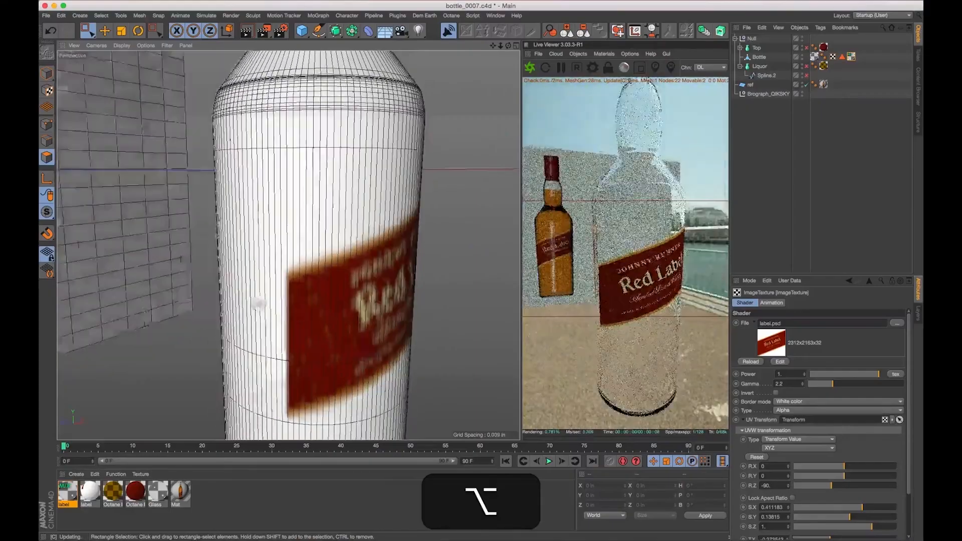
{"action": "left_click_drag", "start_coordinate": [451, 185], "coordinate": [471, 185], "text": "alt"}
{"action": "right_click_drag", "start_coordinate": [472, 185], "coordinate": [471, 185], "text": "alt"}
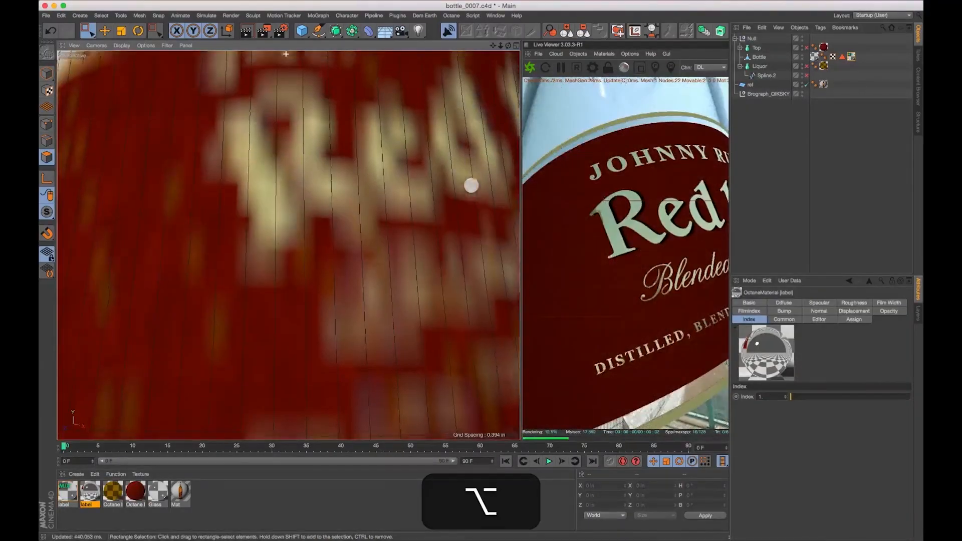